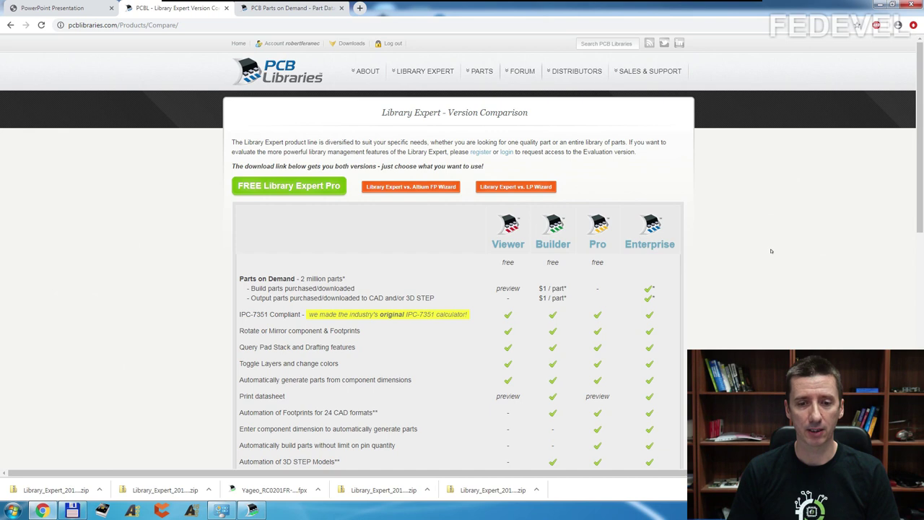
Step: Examine the Library Expert version comparison, including the edition features, part prices and new part request fees in the footnotes
{"action": "scroll", "coordinate": [771, 250], "scroll_direction": "up", "scroll_amount": 1}
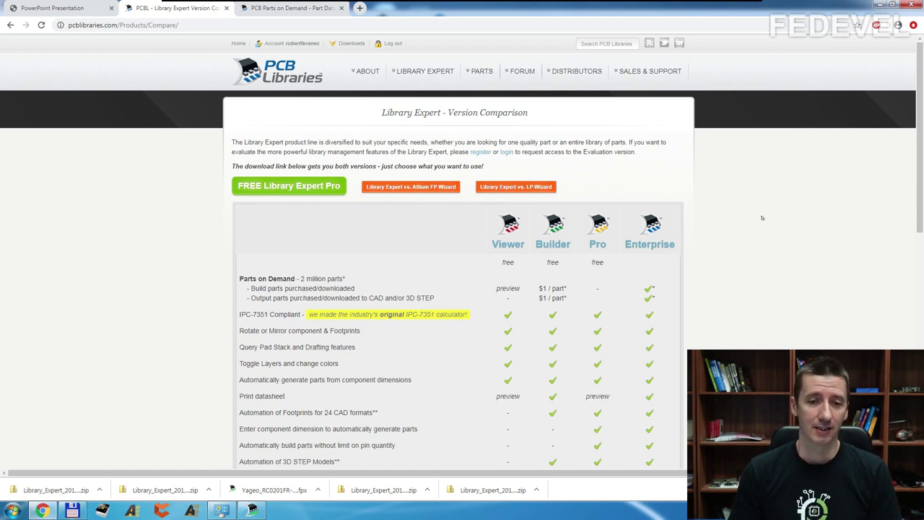
{"action": "scroll", "coordinate": [762, 217], "scroll_direction": "down", "scroll_amount": 1}
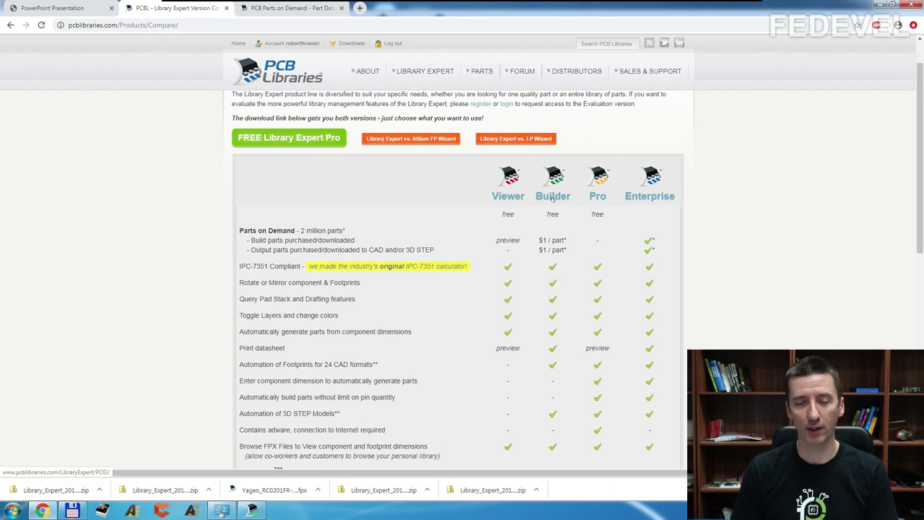
{"action": "scroll", "coordinate": [552, 199], "scroll_direction": "up", "scroll_amount": 1}
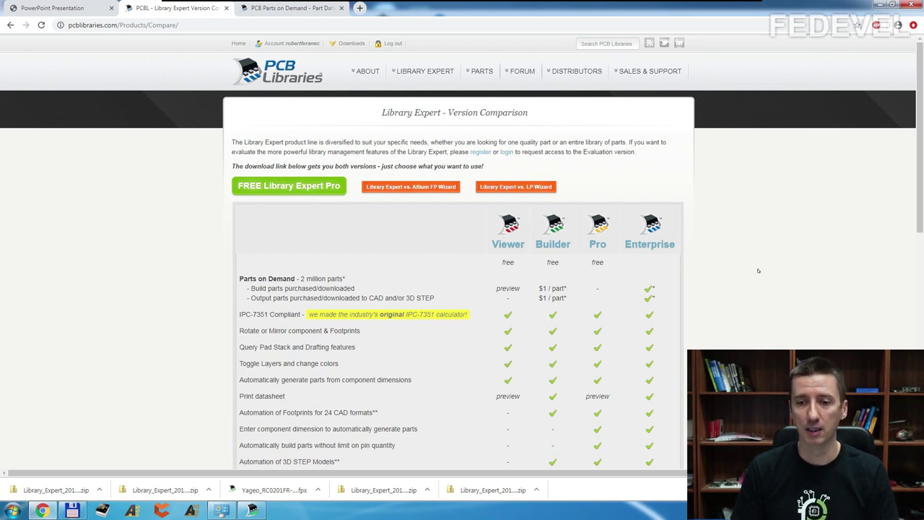
{"action": "scroll", "coordinate": [759, 271], "scroll_direction": "down", "scroll_amount": 1}
{"action": "scroll", "coordinate": [731, 231], "scroll_direction": "down", "scroll_amount": 2}
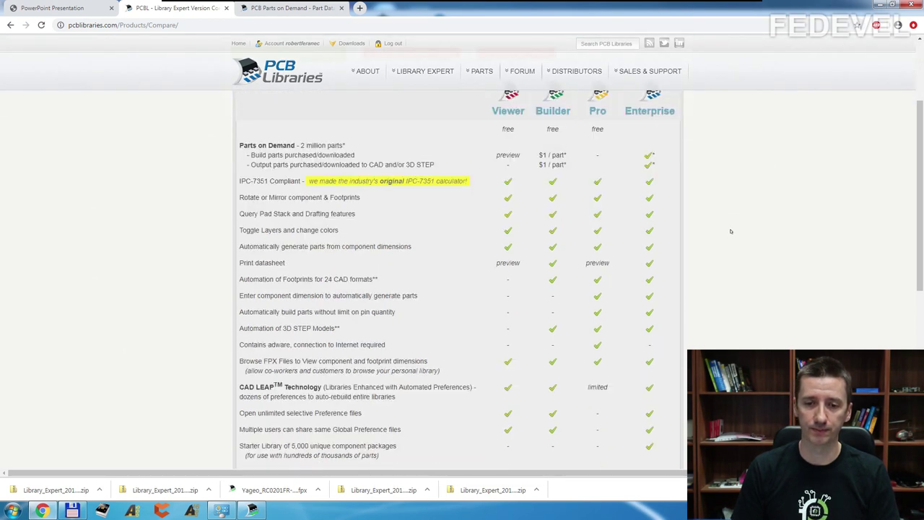
{"action": "scroll", "coordinate": [730, 231], "scroll_direction": "down", "scroll_amount": 5}
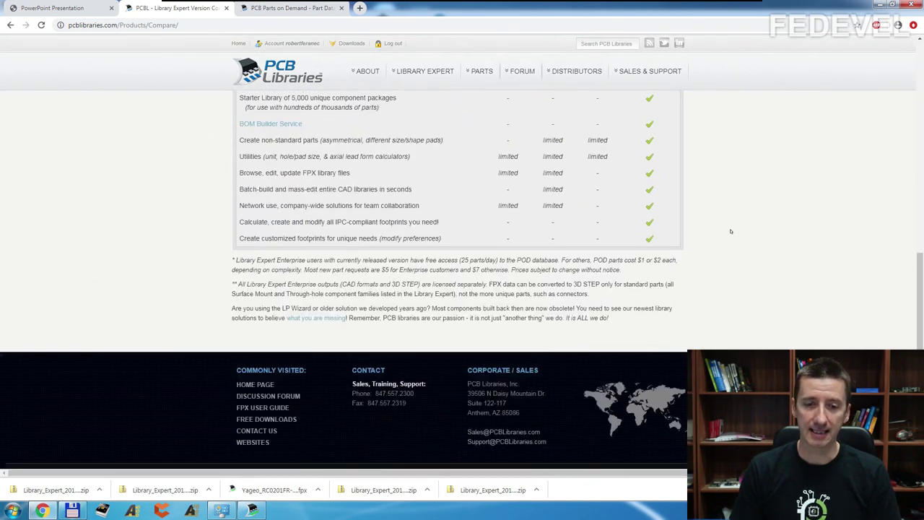
{"action": "scroll", "coordinate": [731, 232], "scroll_direction": "up", "scroll_amount": 8}
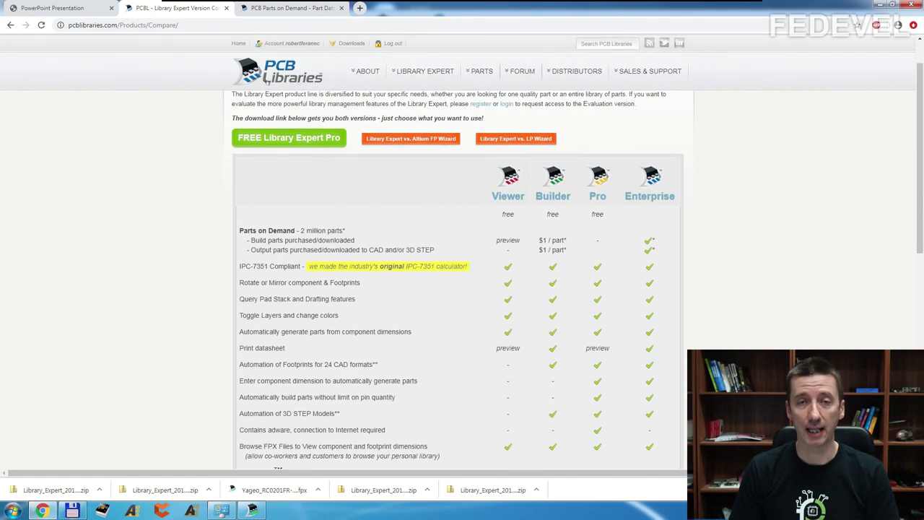
{"action": "scroll", "coordinate": [706, 232], "scroll_direction": "down", "scroll_amount": 2}
{"action": "scroll", "coordinate": [706, 232], "scroll_direction": "down", "scroll_amount": 3}
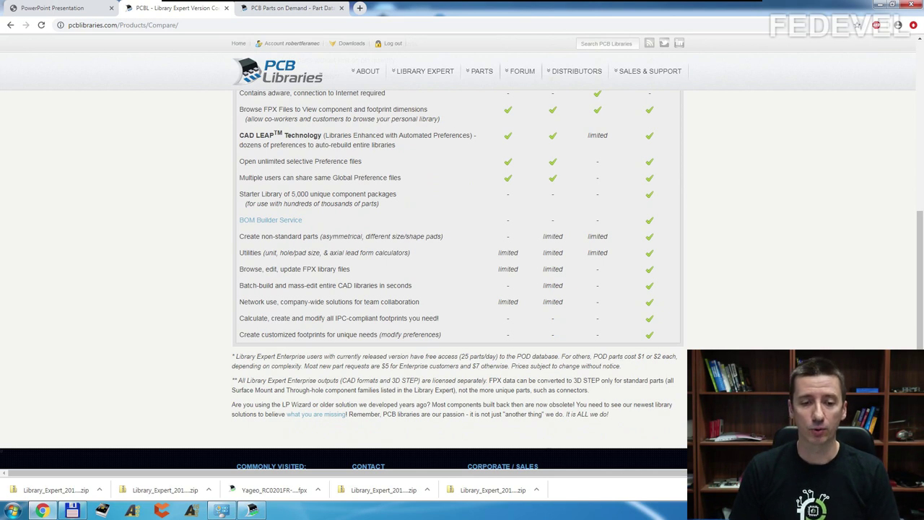
{"action": "left_click_drag", "start_coordinate": [380, 366], "coordinate": [391, 366]}
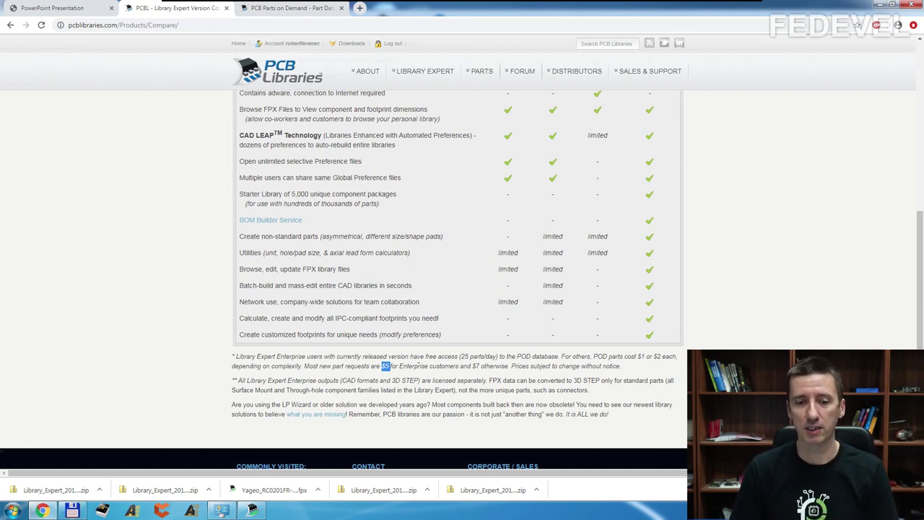
{"action": "double_click", "coordinate": [473, 366]}
{"action": "scroll", "coordinate": [549, 240], "scroll_direction": "up", "scroll_amount": 5}
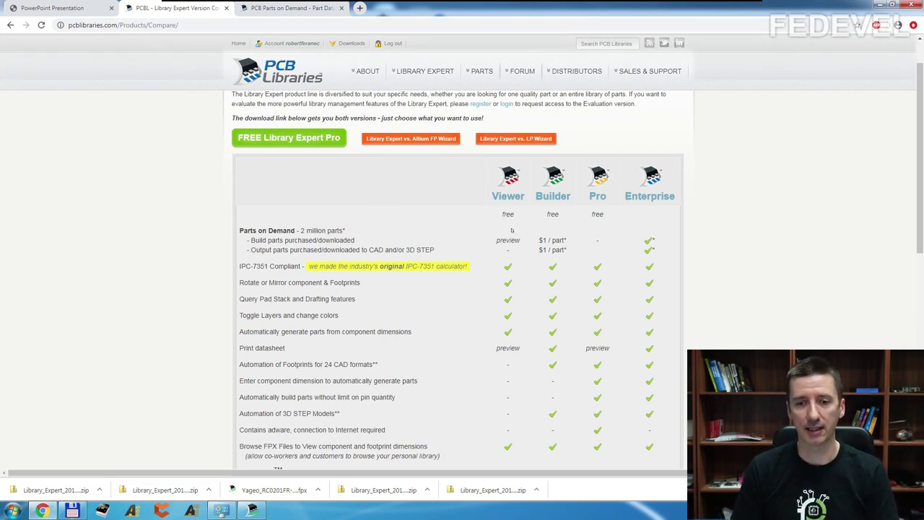
{"action": "scroll", "coordinate": [761, 263], "scroll_direction": "up", "scroll_amount": 1}
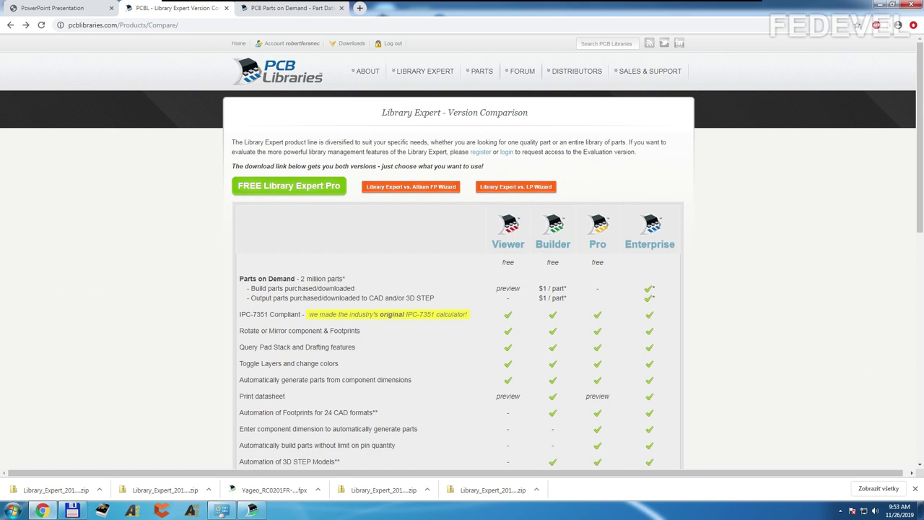
Step: Open the Builder edition's page from the version comparison and download the free POD Builder
{"action": "left_click", "coordinate": [551, 246]}
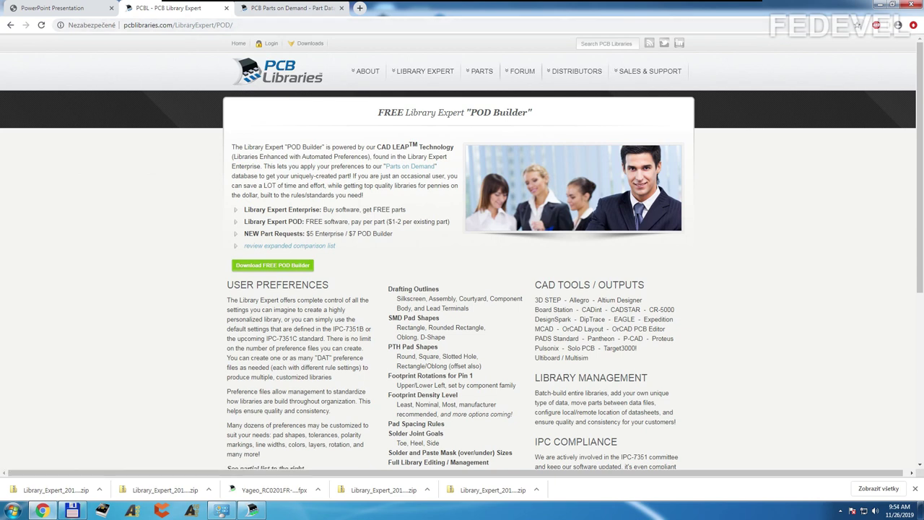
{"action": "left_click_drag", "start_coordinate": [470, 112], "coordinate": [527, 112]}
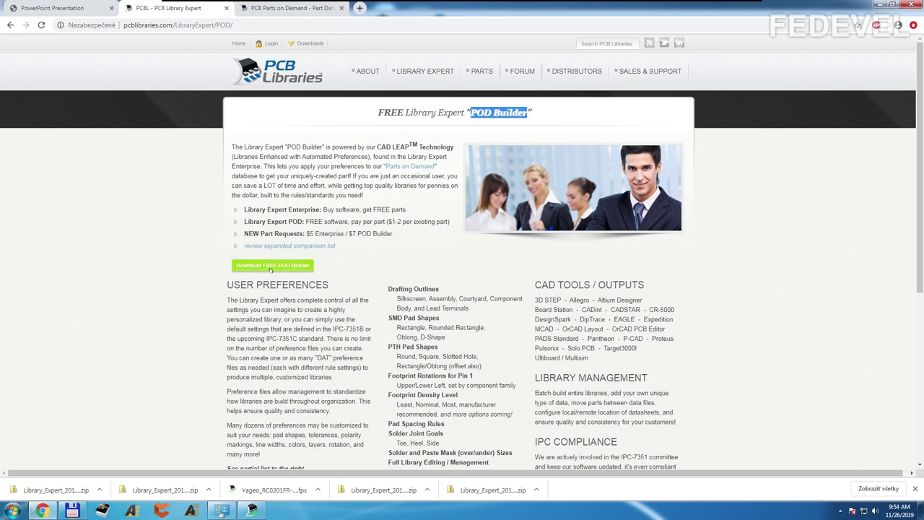
{"action": "left_click", "coordinate": [266, 268]}
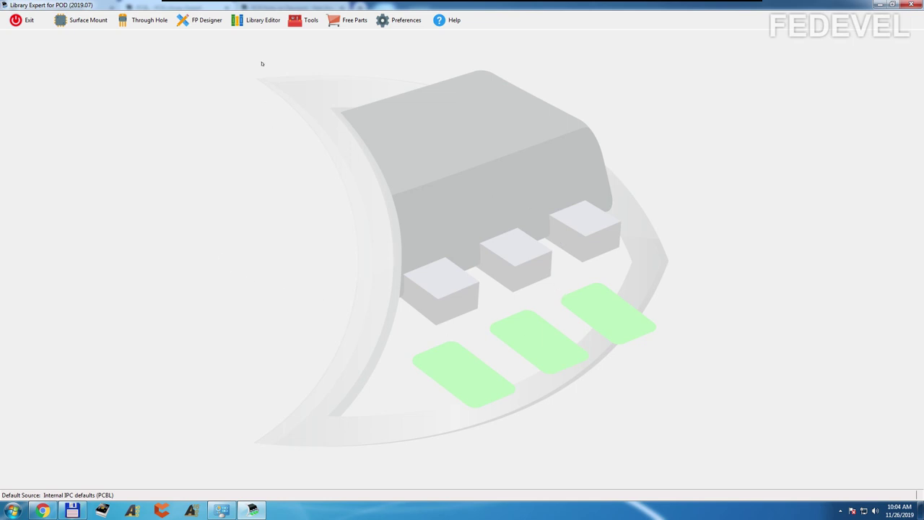
Step: Open the Library Editor in Library Expert for POD and load the Sample FPX library
{"action": "left_click", "coordinate": [256, 22]}
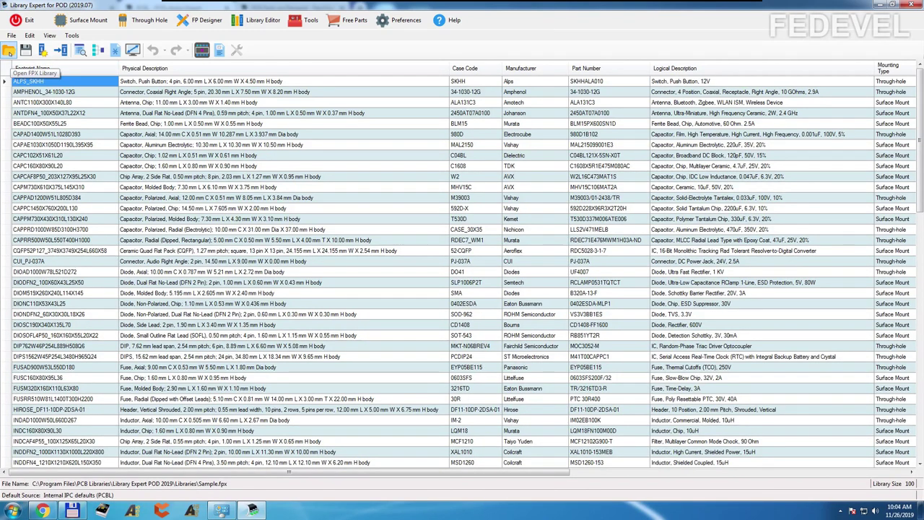
{"action": "left_click", "coordinate": [9, 50]}
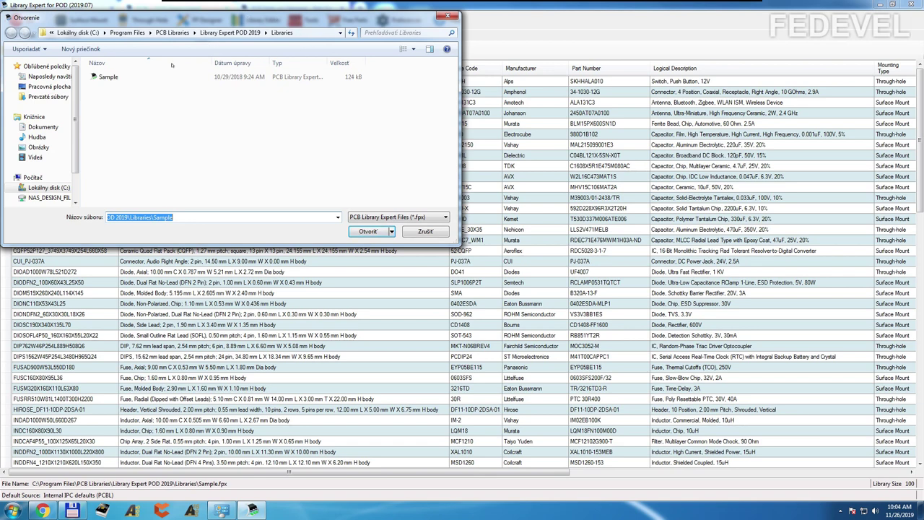
{"action": "left_click", "coordinate": [103, 76]}
{"action": "left_click", "coordinate": [368, 232]}
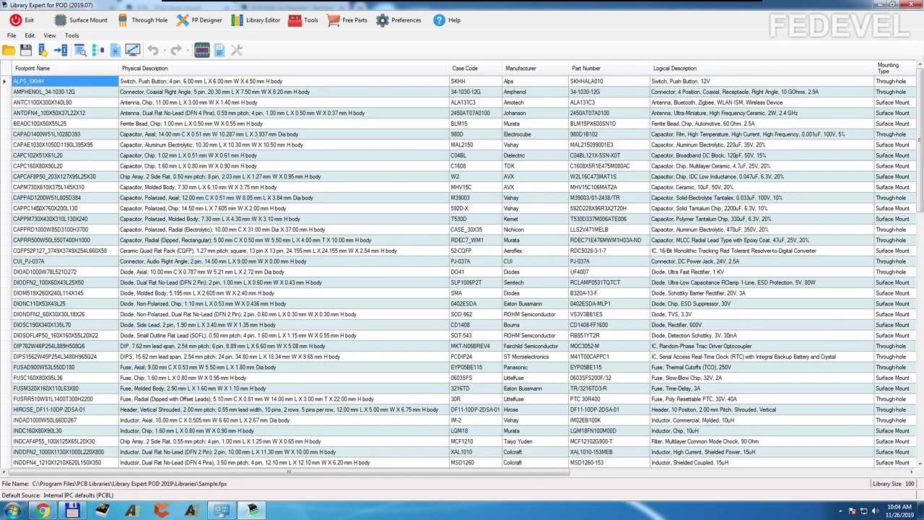
Step: Display the footprint of the polarized chip capacitor CAPPC1450X760X200L130 from the sample library
{"action": "left_click", "coordinate": [36, 208]}
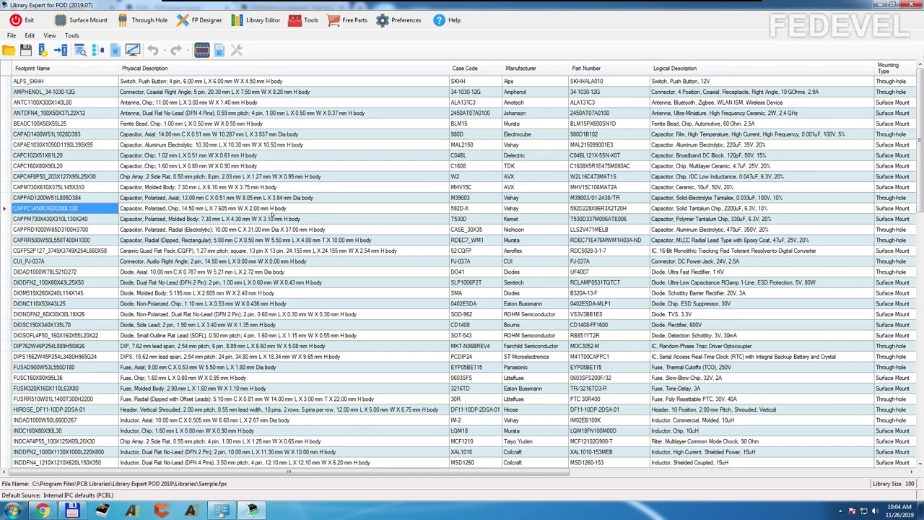
{"action": "right_click", "coordinate": [73, 208]}
{"action": "mouse_move", "coordinate": [109, 219]}
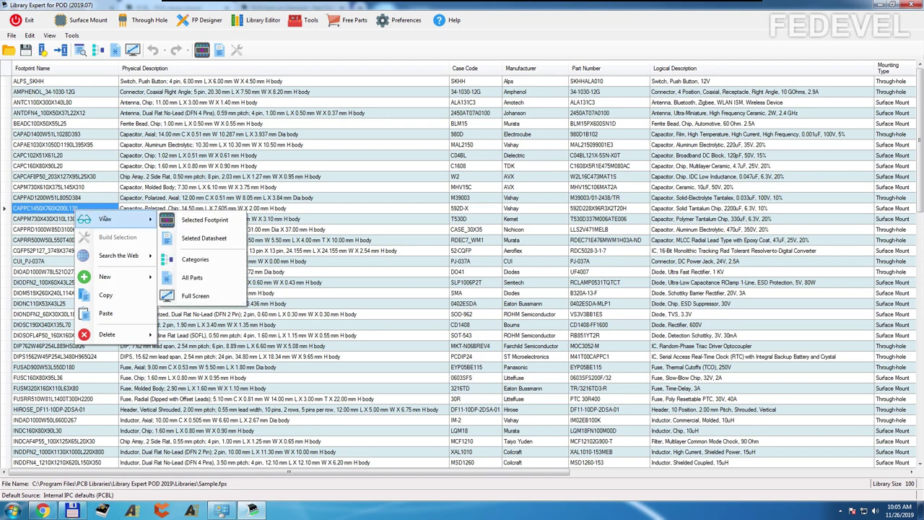
{"action": "left_click", "coordinate": [205, 219]}
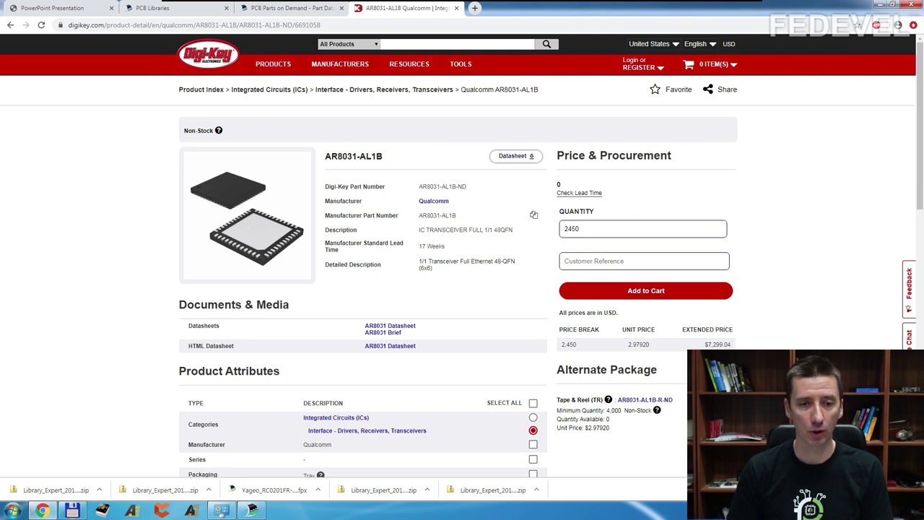
Step: Copy the manufacturer part number from the Digi-Key product page and open the parts search on the PCB Libraries site
{"action": "left_click", "coordinate": [534, 216]}
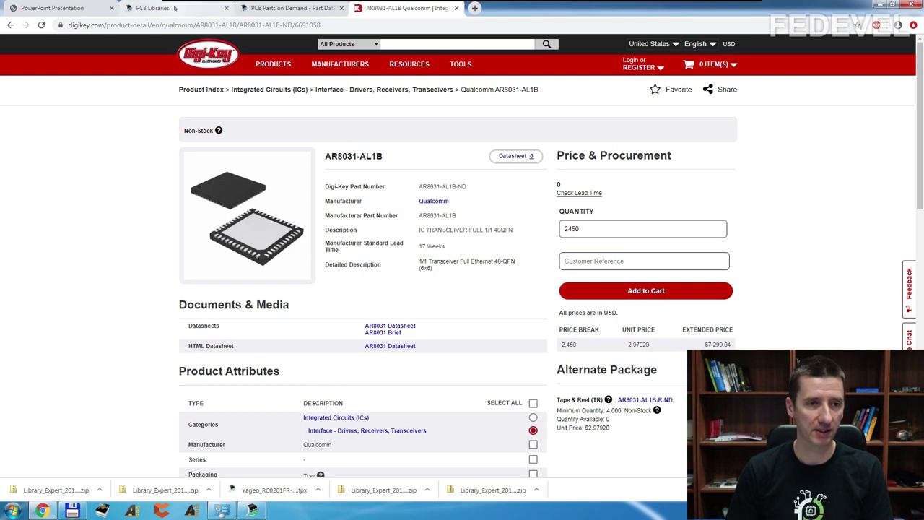
{"action": "left_click", "coordinate": [174, 8]}
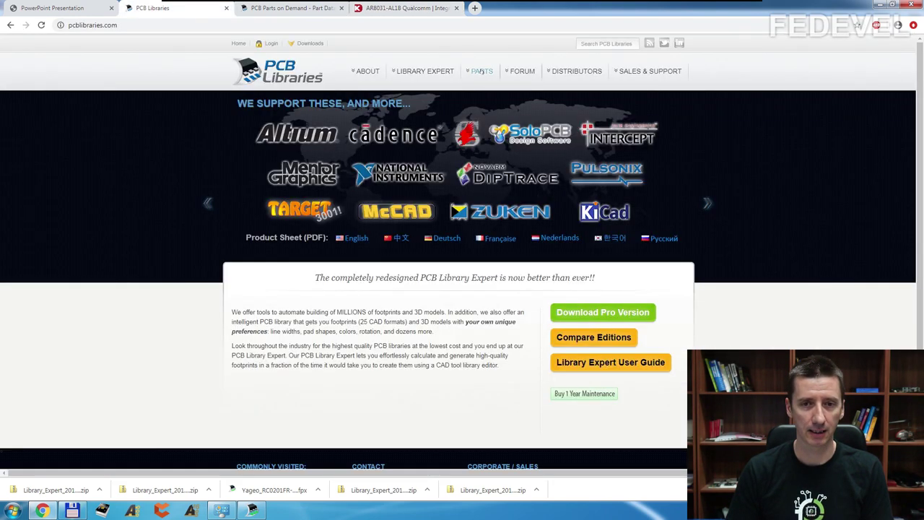
{"action": "mouse_move", "coordinate": [483, 71]}
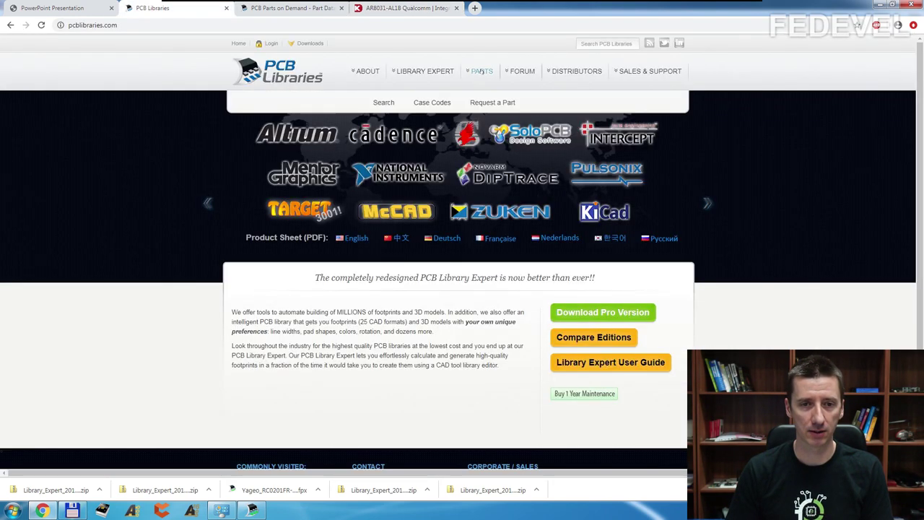
{"action": "left_click", "coordinate": [377, 103]}
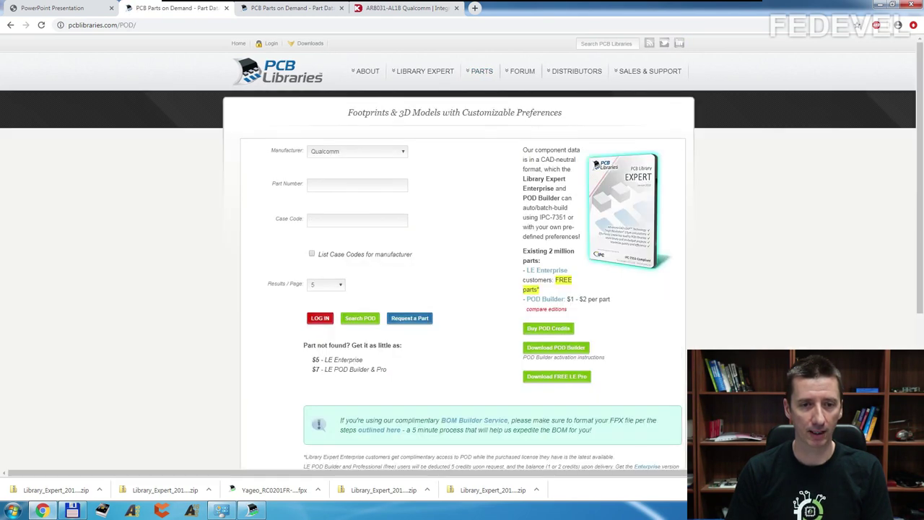
Step: Search the Parts on Demand database for manufacturer Qualcomm and part number AR8031-AL1B
{"action": "left_click", "coordinate": [405, 151]}
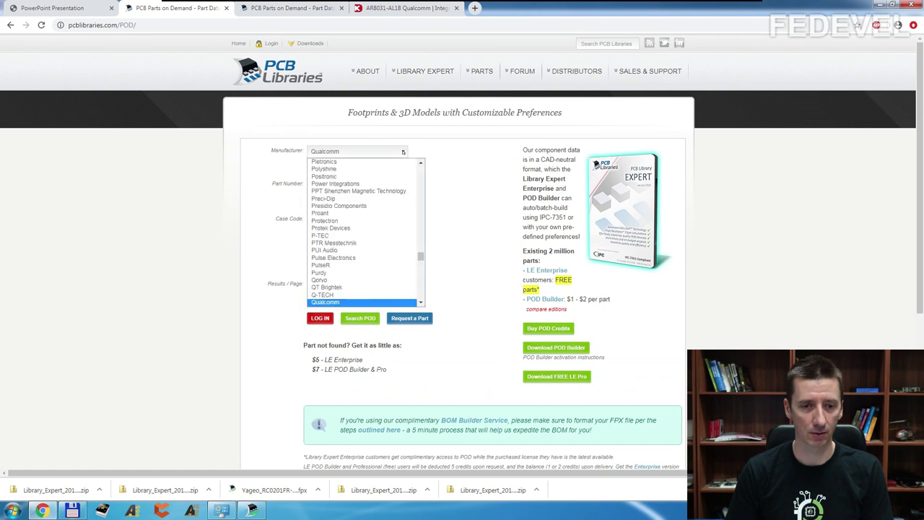
{"action": "left_click", "coordinate": [339, 303]}
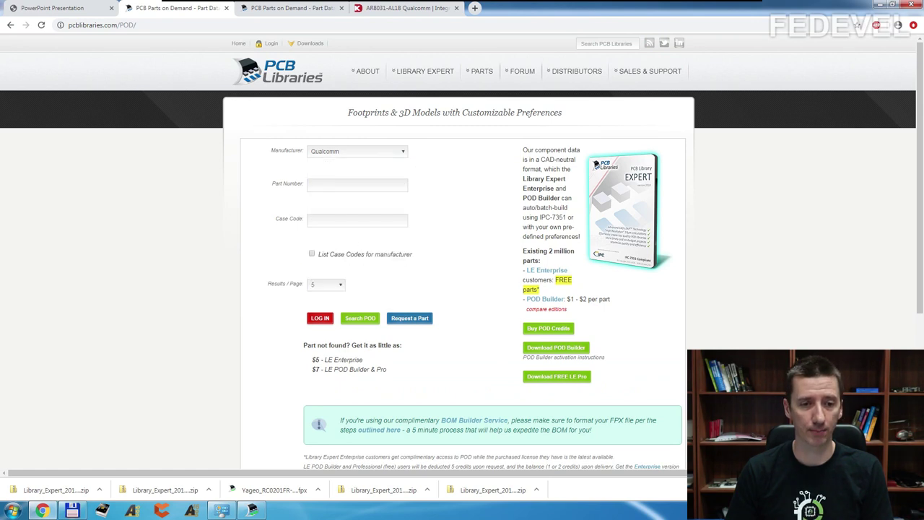
{"action": "left_click", "coordinate": [336, 186]}
{"action": "type", "text": "AR8031-AL1B"}
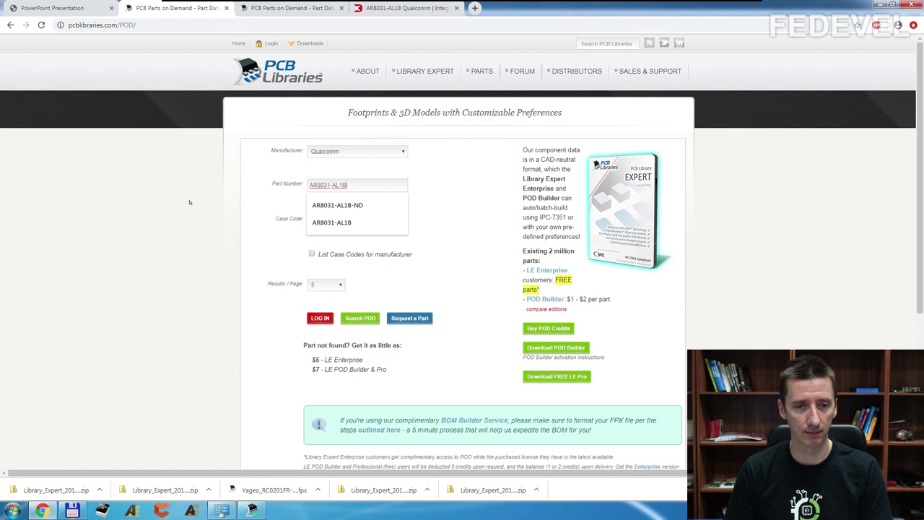
{"action": "key", "text": "Down"}
{"action": "key", "text": "Down"}
{"action": "key", "text": "Return"}
{"action": "left_click", "coordinate": [351, 319]}
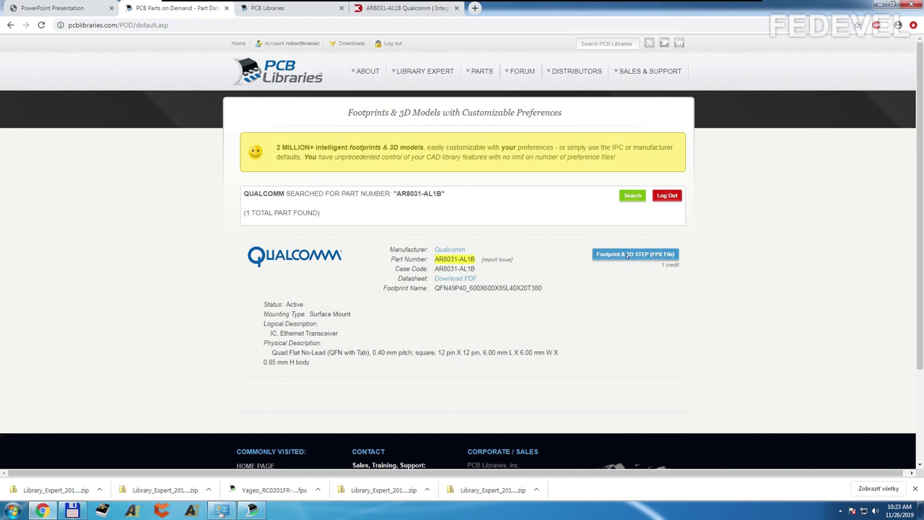
Step: Switch to Library Expert and open the Qualcomm_AR8031-AL1B FPX library from C:\Users\fedevel\Downloads\tmp
{"action": "key", "text": "alt+Tab"}
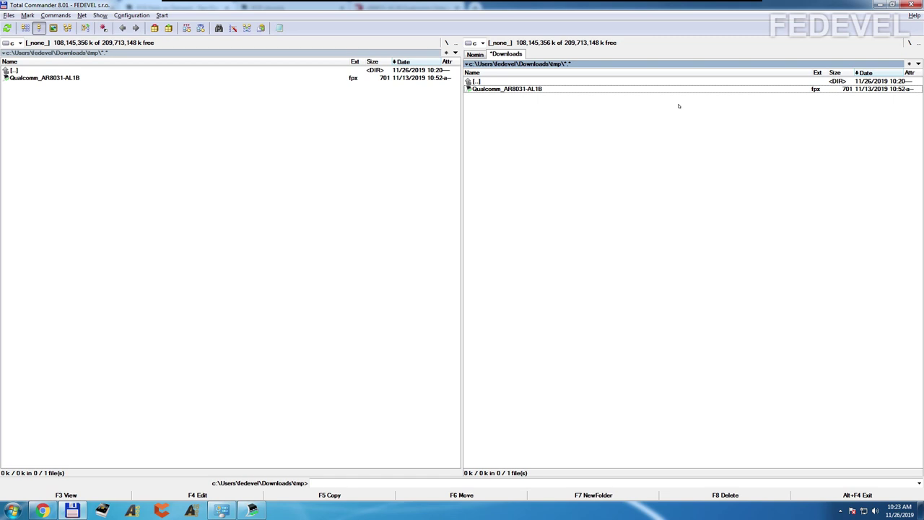
{"action": "left_click", "coordinate": [252, 511]}
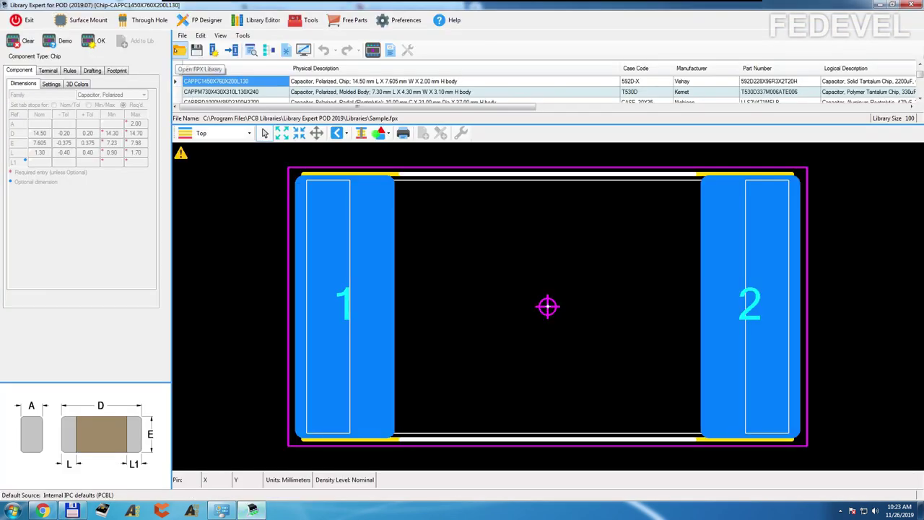
{"action": "left_click", "coordinate": [180, 50]}
{"action": "left_click", "coordinate": [222, 217]}
{"action": "key", "text": "ctrl+a"}
{"action": "key", "text": "ctrl+v"}
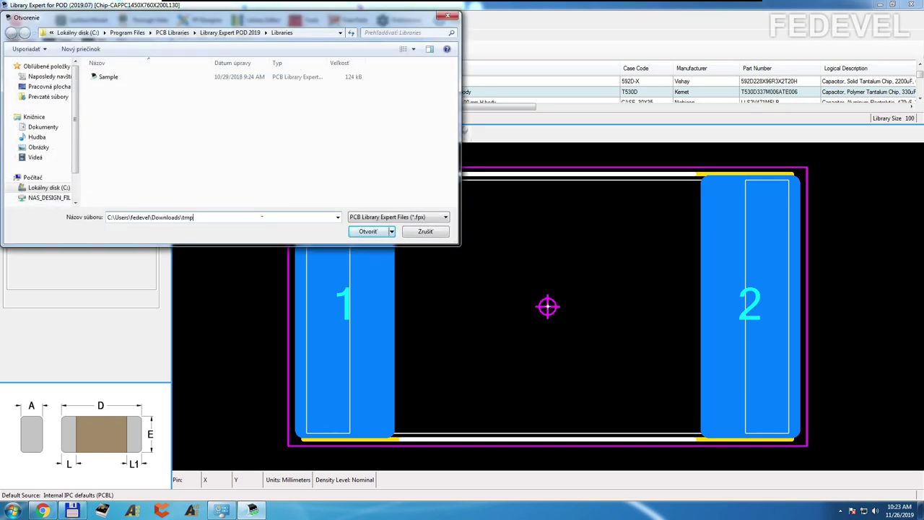
{"action": "key", "text": "Return"}
{"action": "left_click", "coordinate": [128, 76]}
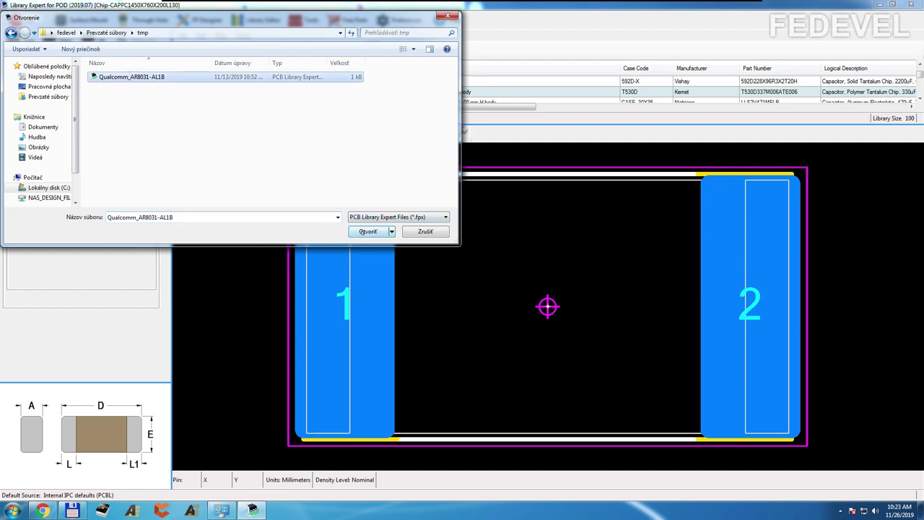
{"action": "left_click", "coordinate": [365, 231]}
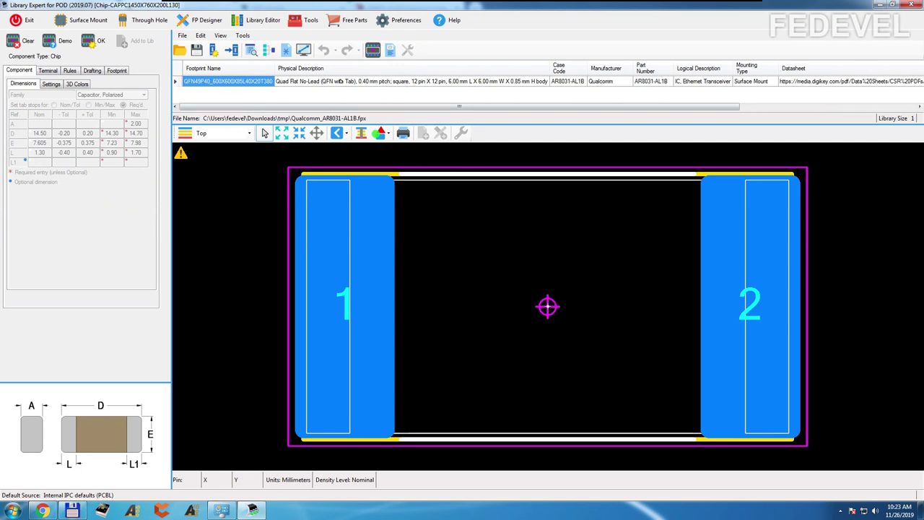
Step: Display the footprint of the Qualcomm AR8031-AL1B part and show its component settings
{"action": "right_click", "coordinate": [253, 82]}
{"action": "mouse_move", "coordinate": [281, 93]}
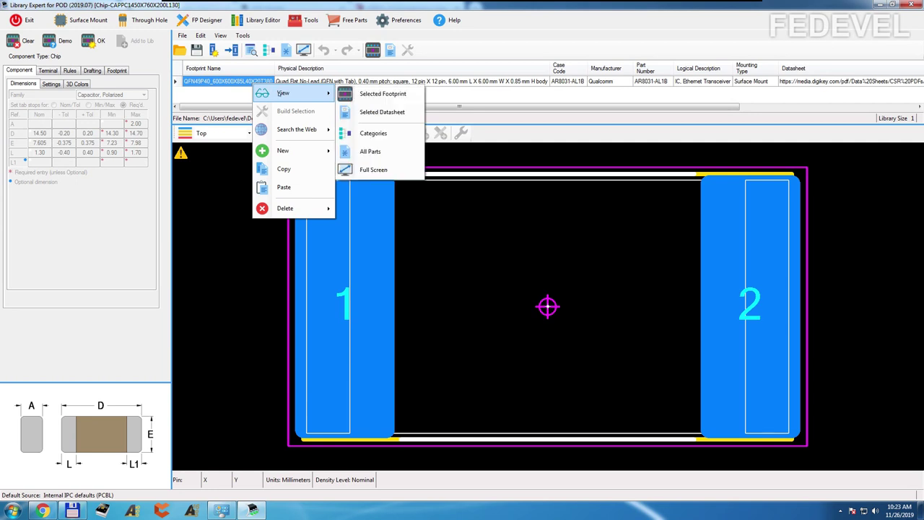
{"action": "left_click", "coordinate": [376, 98]}
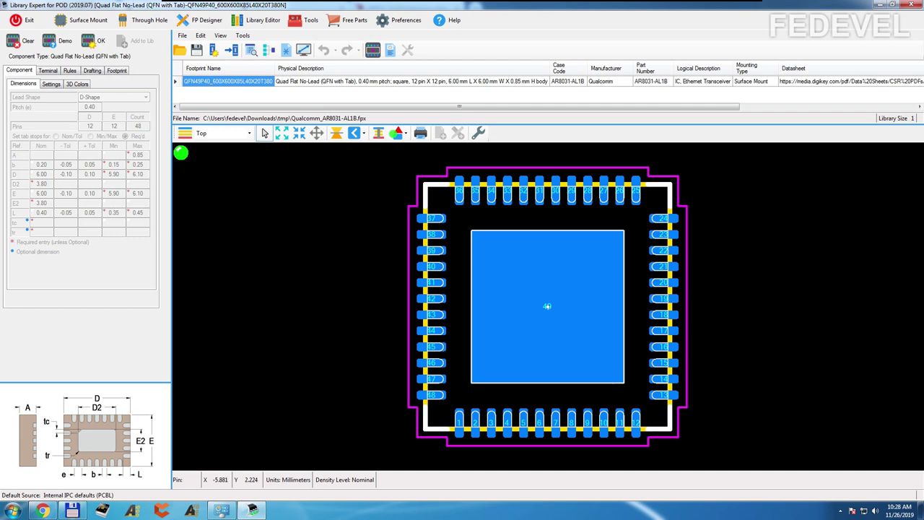
{"action": "left_click", "coordinate": [50, 84]}
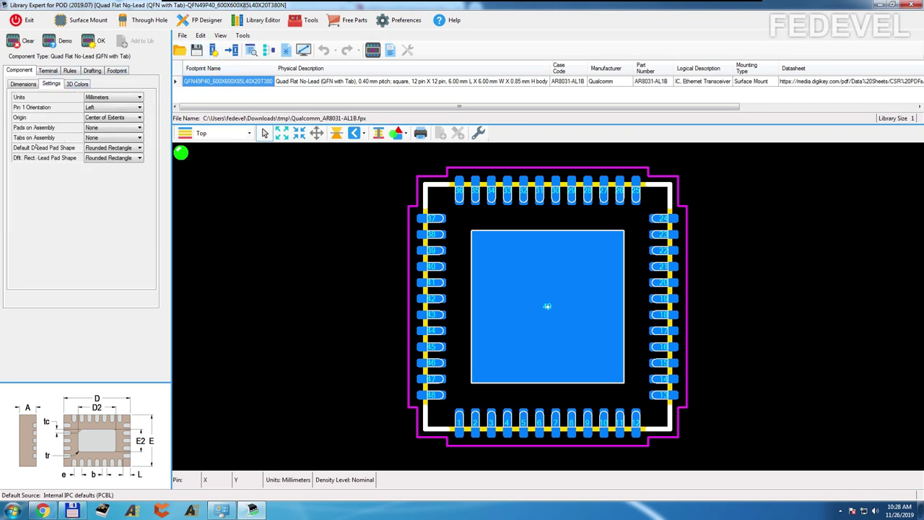
Step: Check the 3D colour settings and change the terminal density level to Least (L)
{"action": "left_click", "coordinate": [79, 84]}
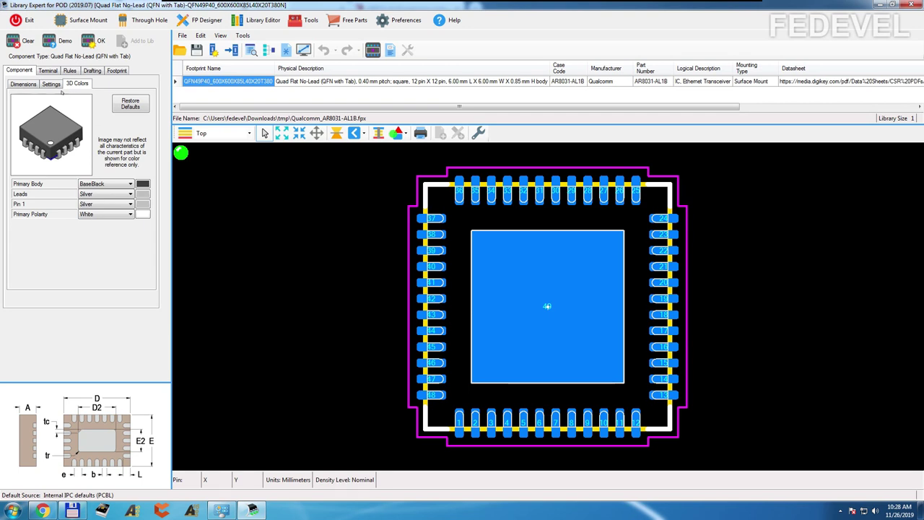
{"action": "left_click", "coordinate": [50, 70]}
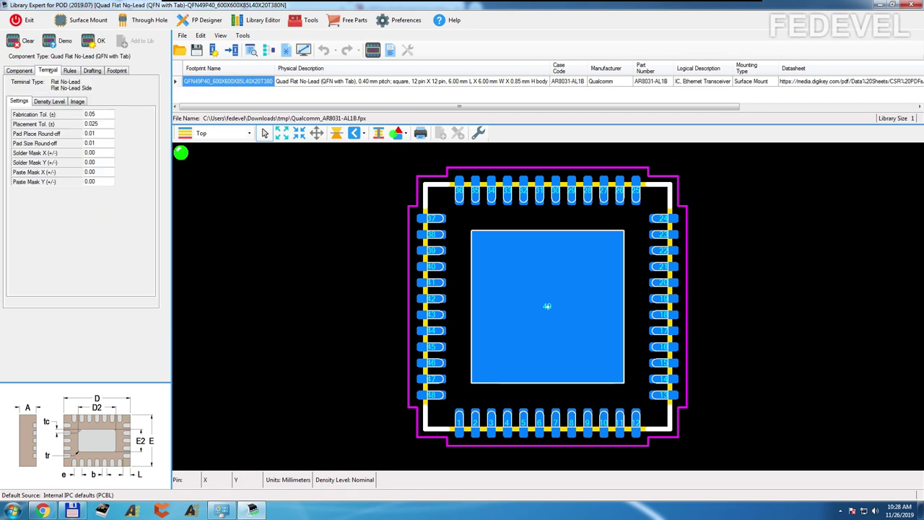
{"action": "left_click", "coordinate": [48, 101]}
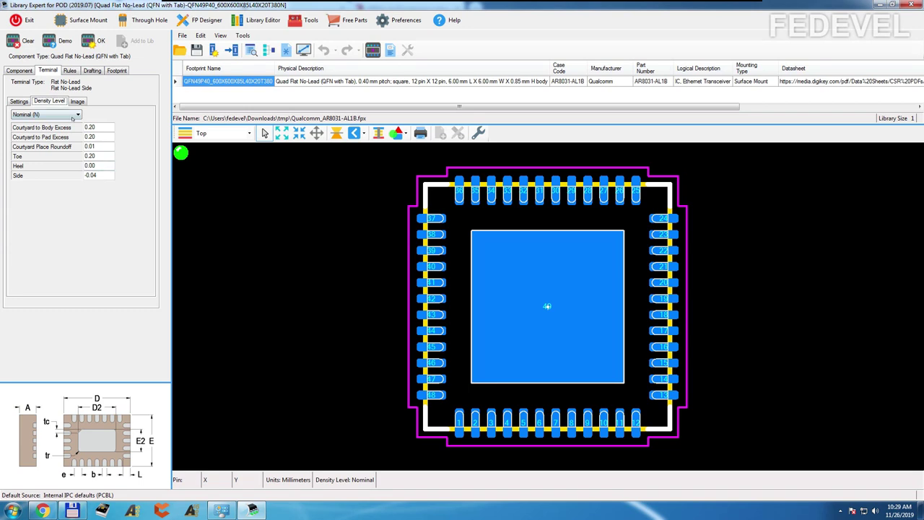
{"action": "left_click", "coordinate": [73, 114]}
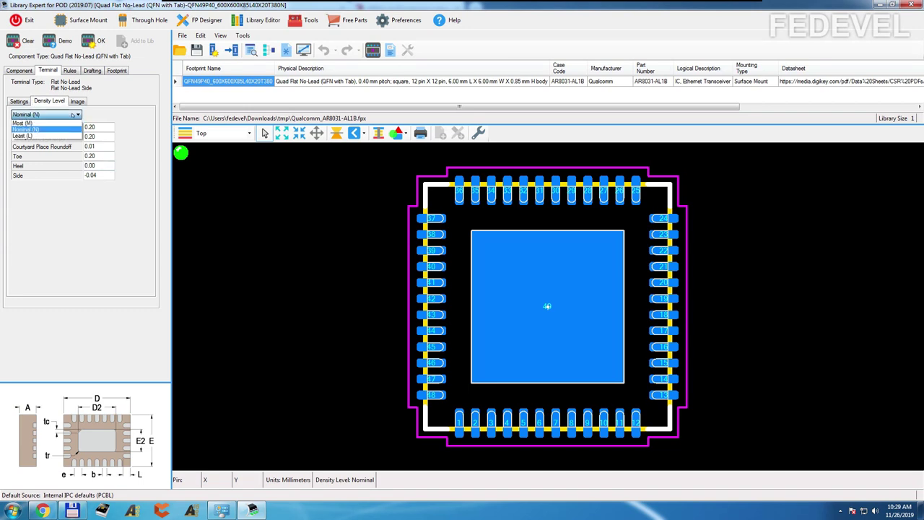
{"action": "left_click", "coordinate": [26, 135]}
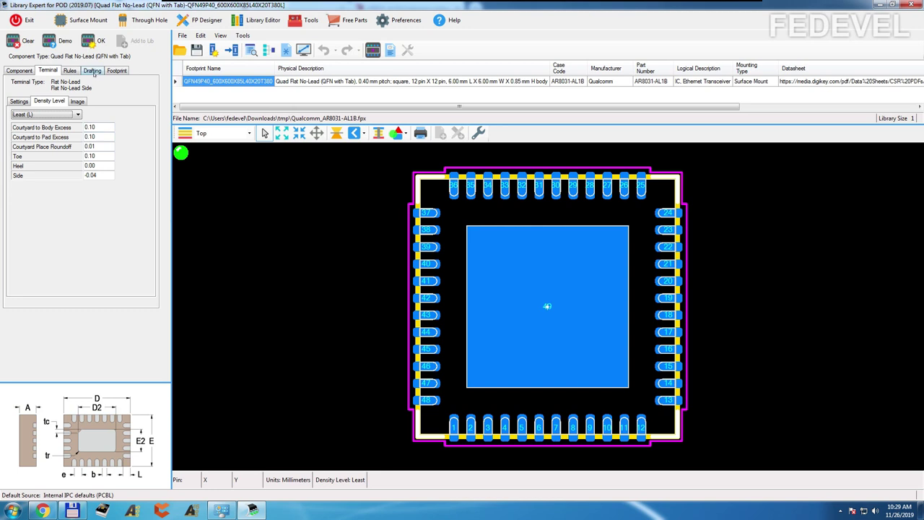
Step: Set the legend outline width to 0.20 in the drafting settings and regenerate the footprint
{"action": "left_click", "coordinate": [93, 70]}
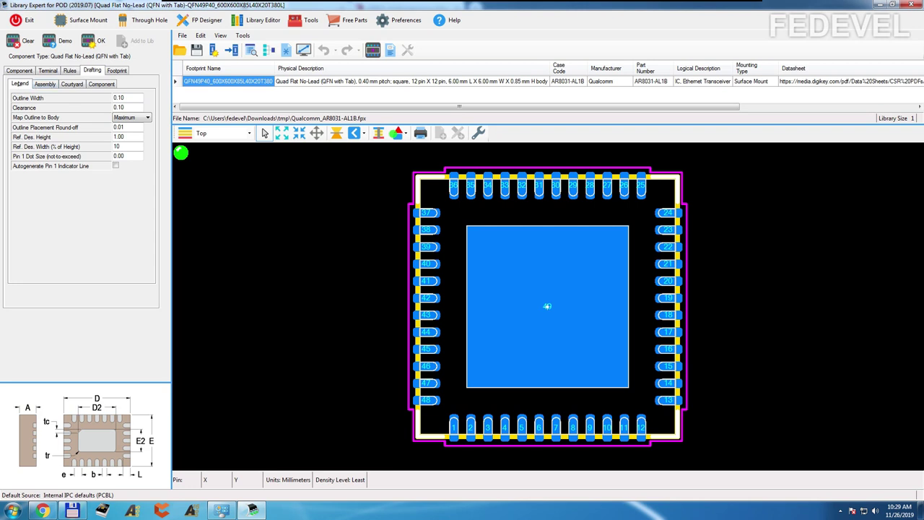
{"action": "left_click", "coordinate": [118, 97]}
{"action": "type", "text": "0.2"}
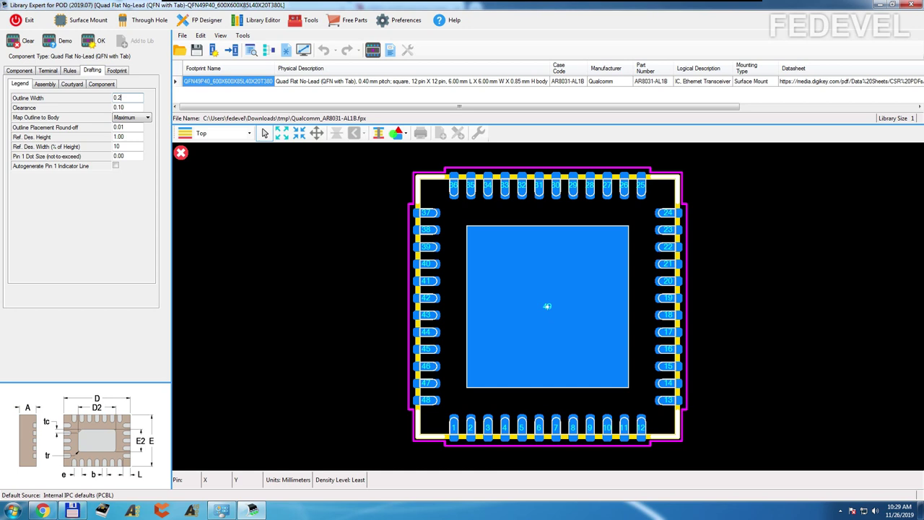
{"action": "key", "text": "Tab"}
{"action": "left_click_drag", "start_coordinate": [364, 215], "coordinate": [415, 183]}
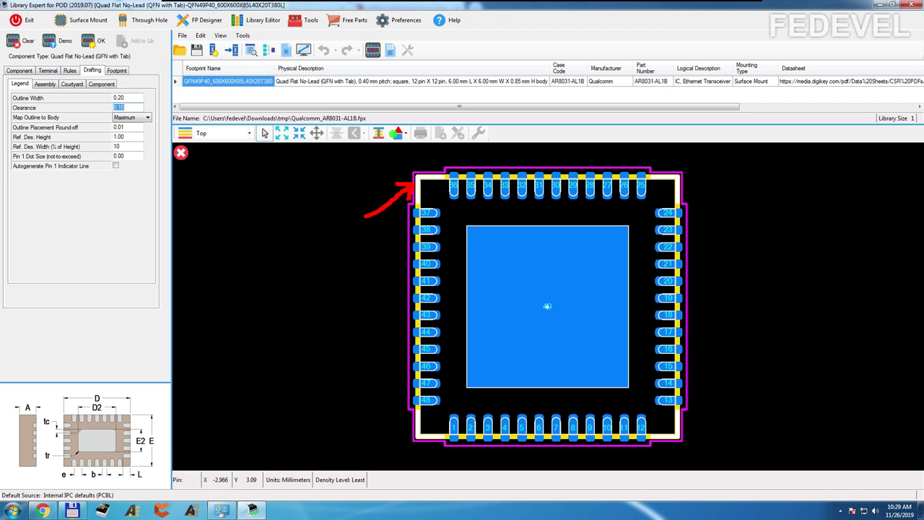
{"action": "left_click", "coordinate": [90, 44]}
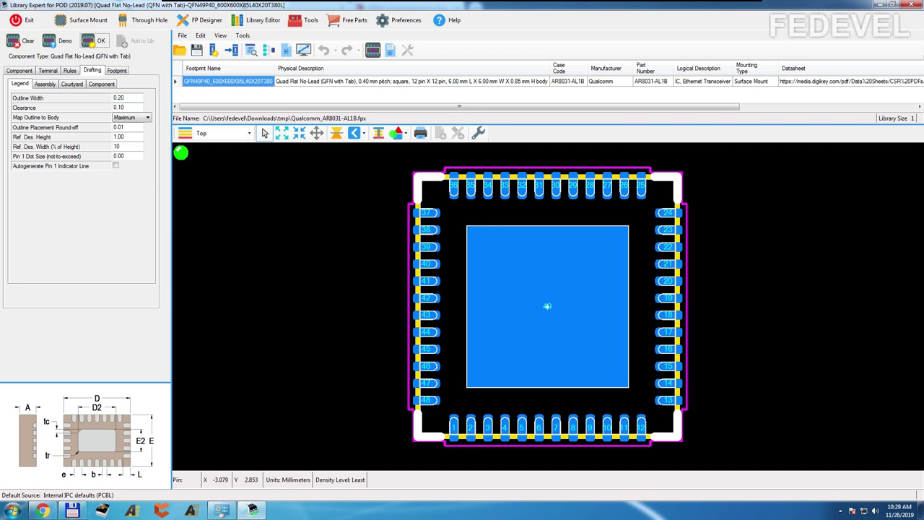
Step: Set the legend clearance to 0.22 and apply it to the footprint
{"action": "left_click", "coordinate": [133, 108]}
{"action": "key", "text": "BackSpace"}
{"action": "key", "text": "BackSpace"}
{"action": "type", "text": "22"}
{"action": "key", "text": "Tab"}
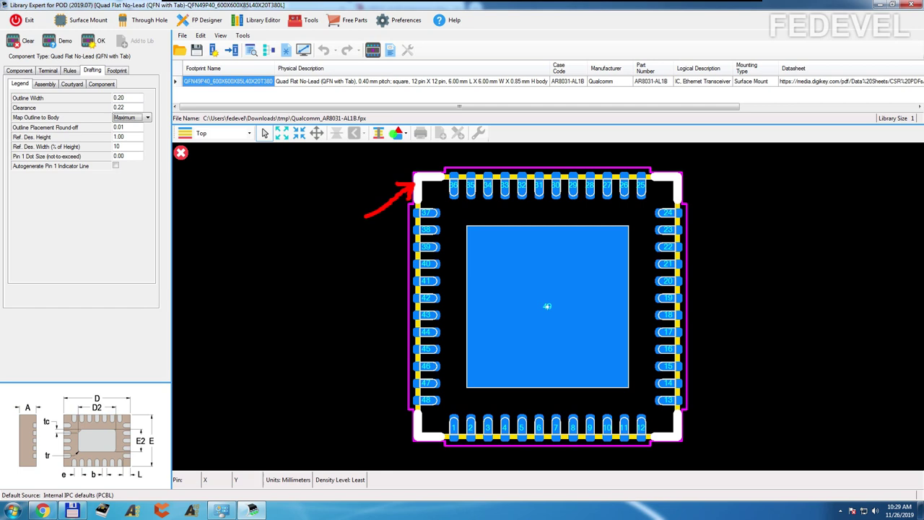
{"action": "left_click", "coordinate": [91, 44]}
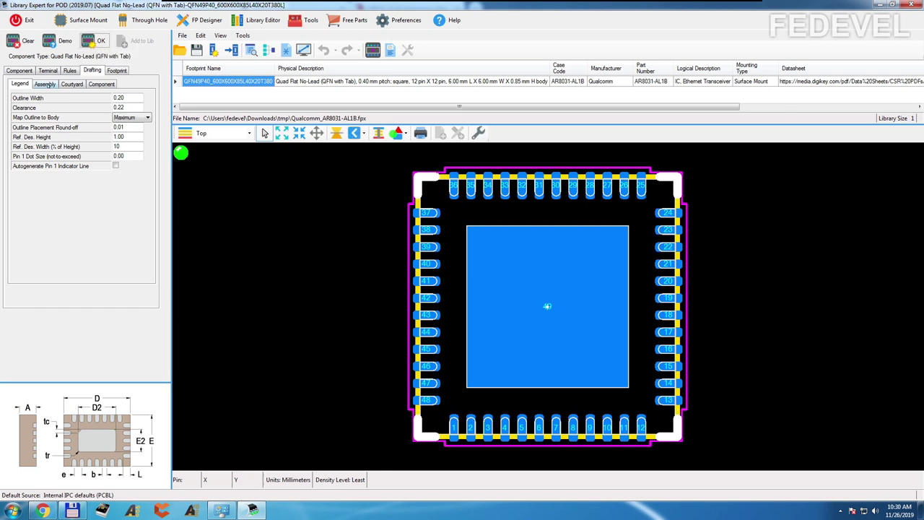
Step: Set the assembly outline width to 0.20 and update the footprint
{"action": "left_click", "coordinate": [45, 85]}
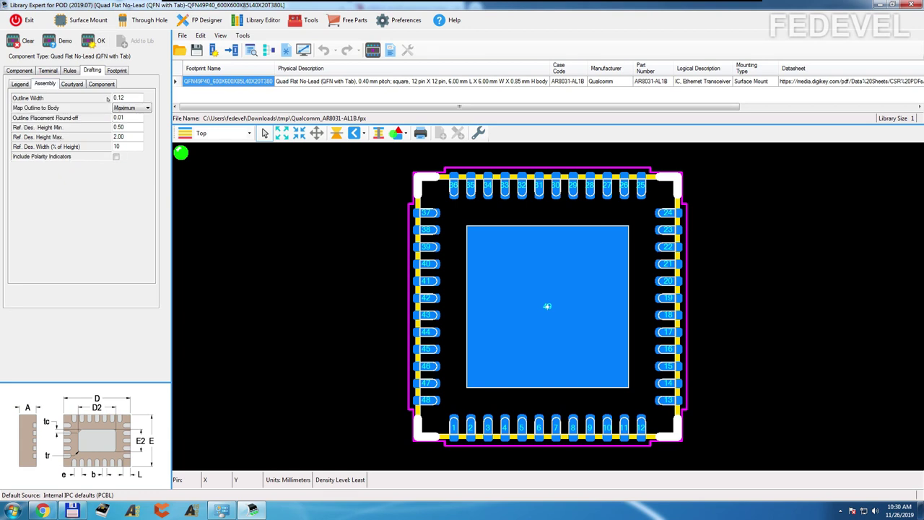
{"action": "left_click", "coordinate": [130, 98]}
{"action": "type", "text": "0.20"}
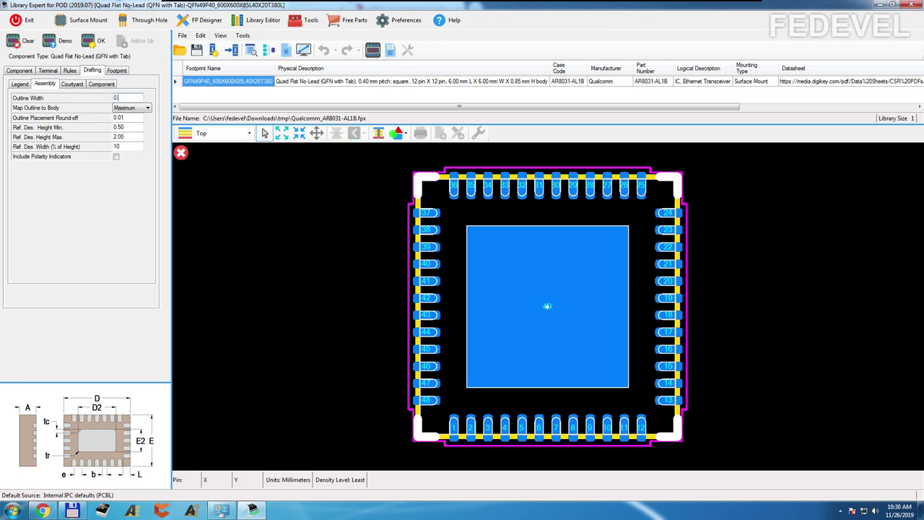
{"action": "key", "text": "Tab"}
{"action": "left_click", "coordinate": [92, 40]}
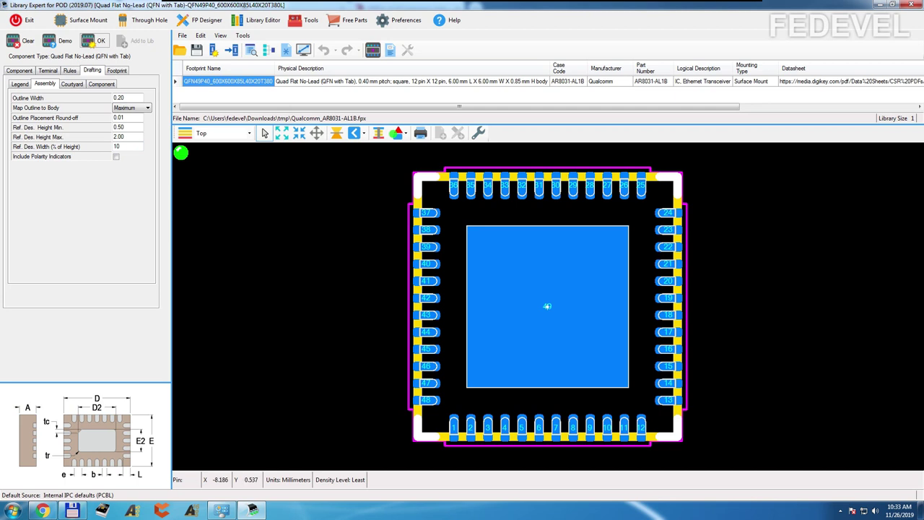
Step: Enable the assembly polarity indicators and the autogenerated legend pin 1 indicator line, and rebuild the footprint
{"action": "left_click", "coordinate": [116, 156]}
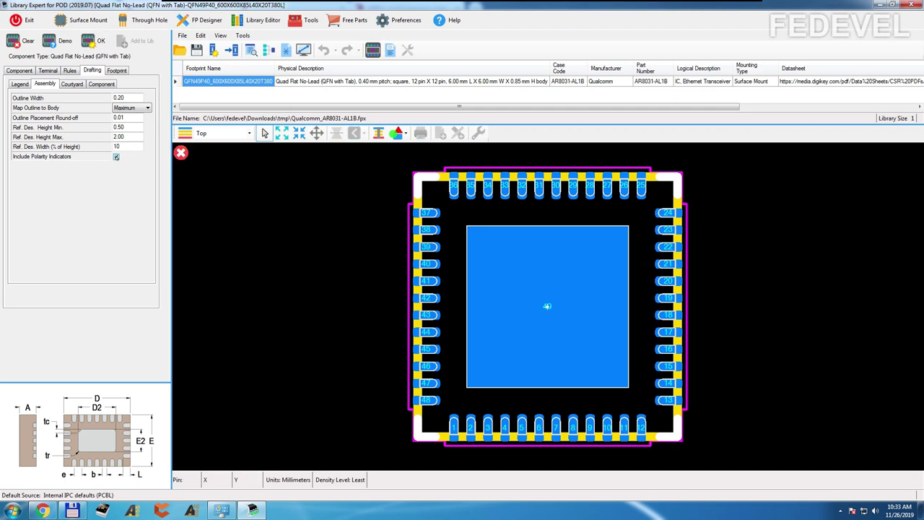
{"action": "key", "text": "ctrl+shift+Tab"}
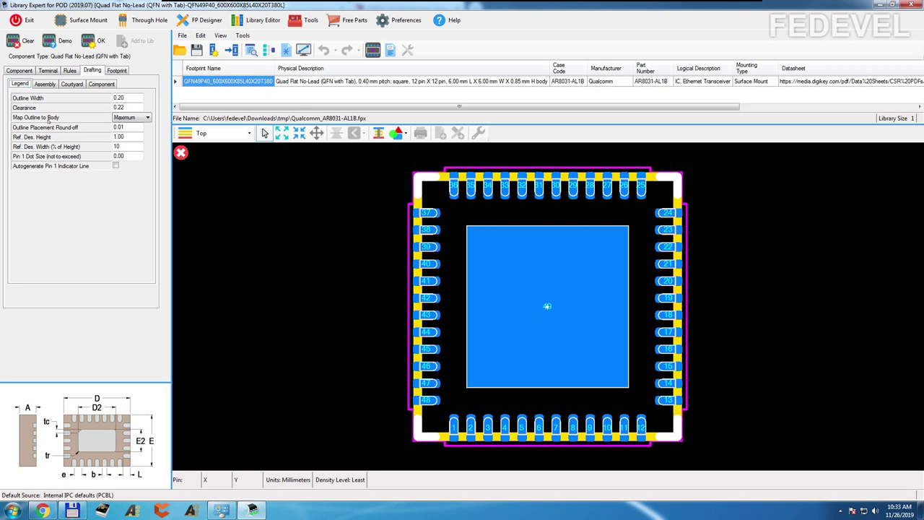
{"action": "left_click", "coordinate": [115, 165]}
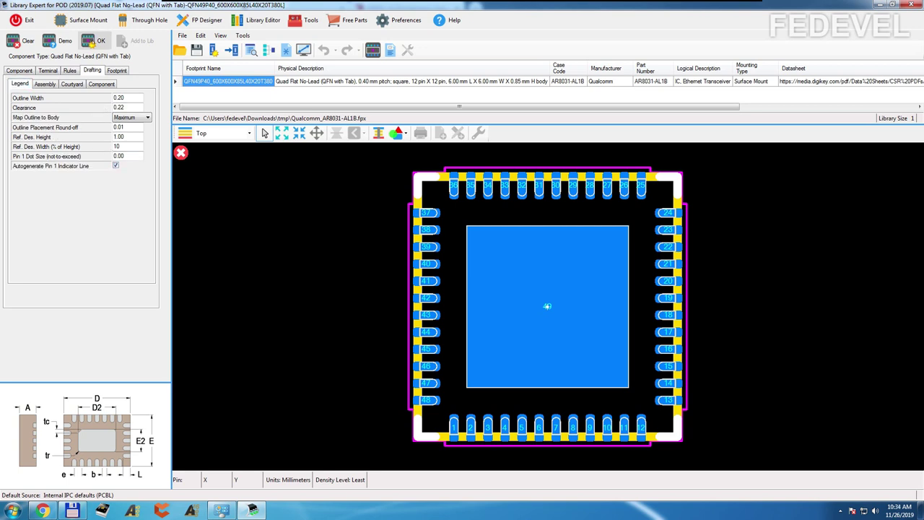
{"action": "left_click", "coordinate": [88, 41]}
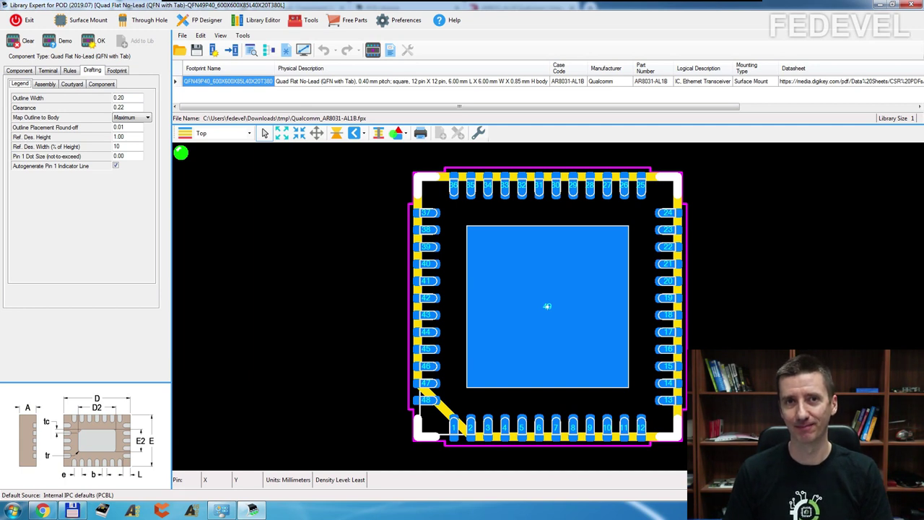
{"action": "left_click", "coordinate": [46, 85]}
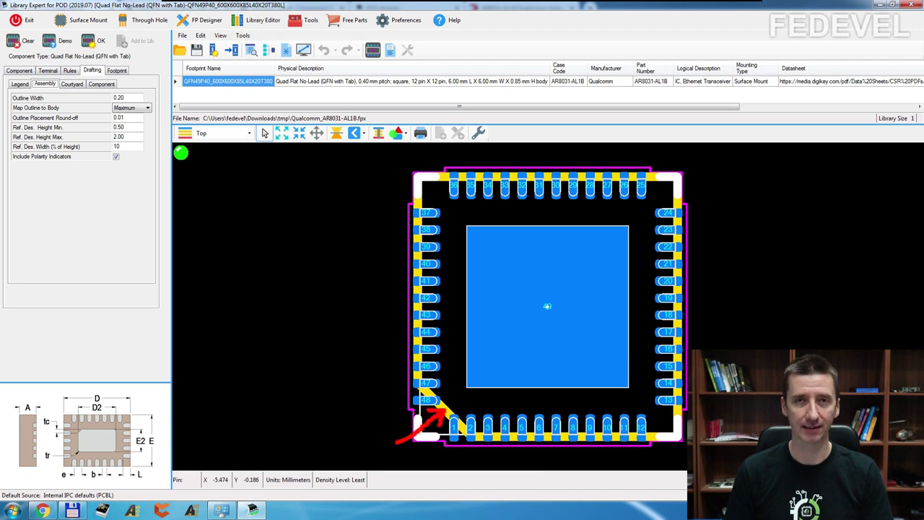
{"action": "left_click", "coordinate": [20, 84]}
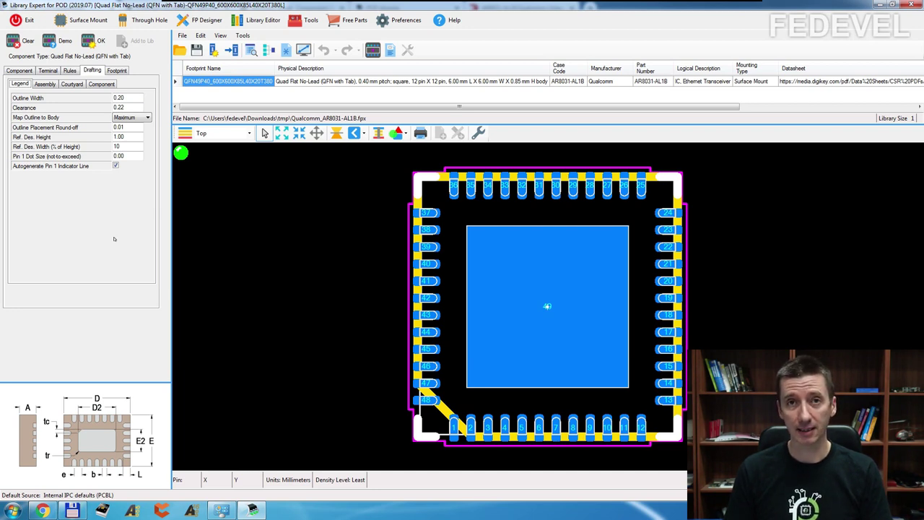
Step: Switch to Chrome and look through the "What is New in IPC-7351C" presentation down to the 3-tier density level table
{"action": "left_click", "coordinate": [43, 510]}
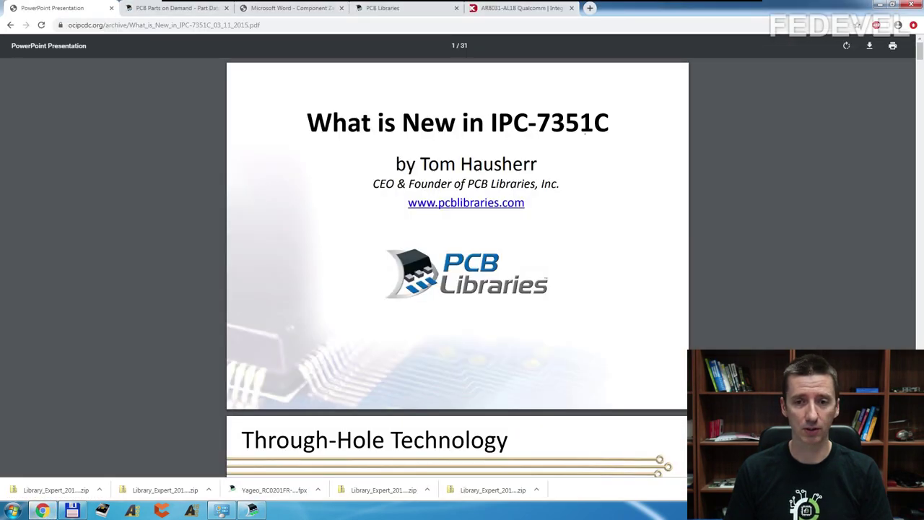
{"action": "left_click_drag", "start_coordinate": [386, 123], "coordinate": [513, 122]}
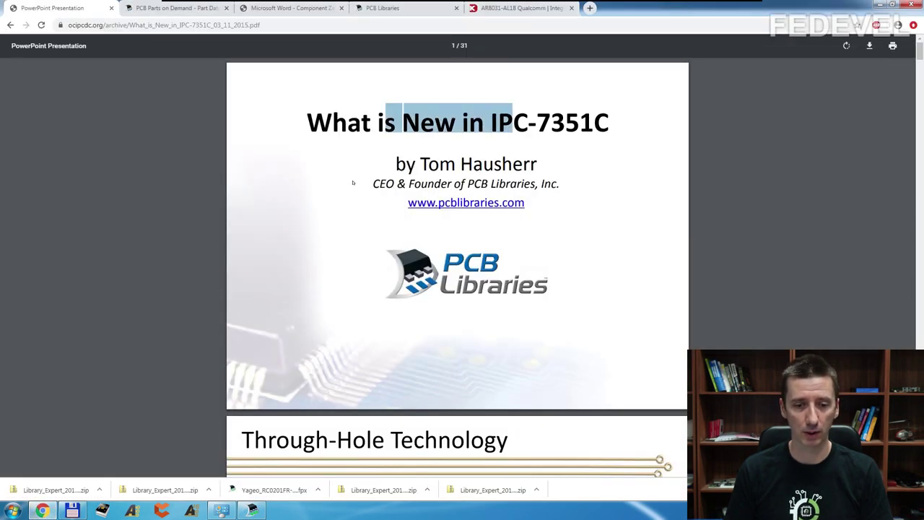
{"action": "scroll", "coordinate": [353, 183], "scroll_direction": "down", "scroll_amount": 10}
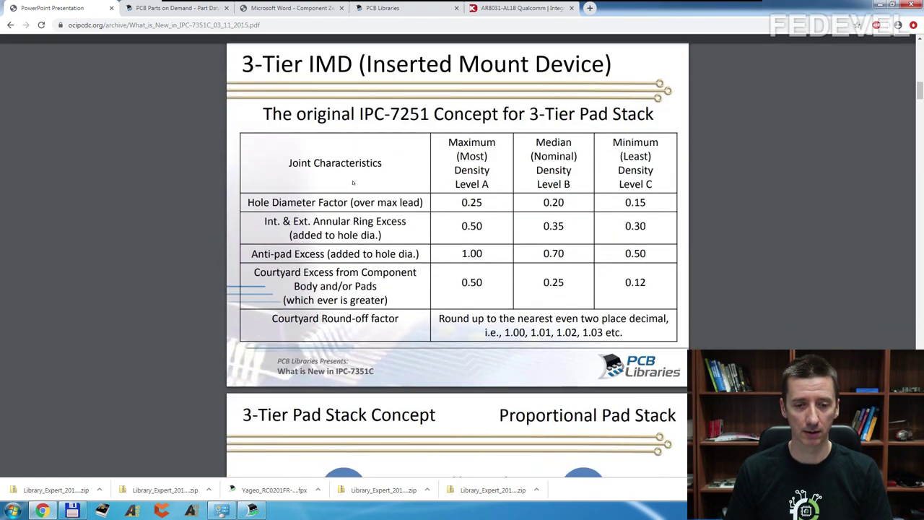
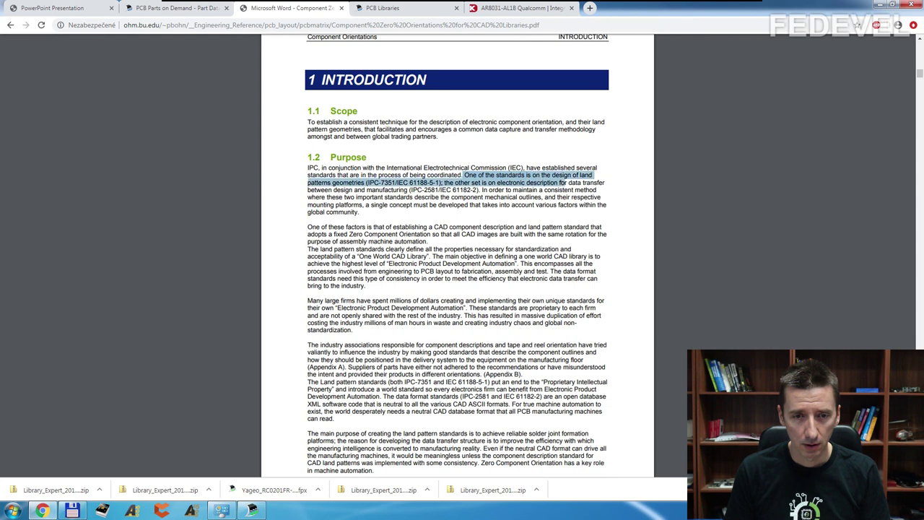
Step: Examine the pin 1 orientations of the package types in the Component Zero Orientations document, from chip components to QFN
{"action": "scroll", "coordinate": [385, 206], "scroll_direction": "down", "scroll_amount": 5}
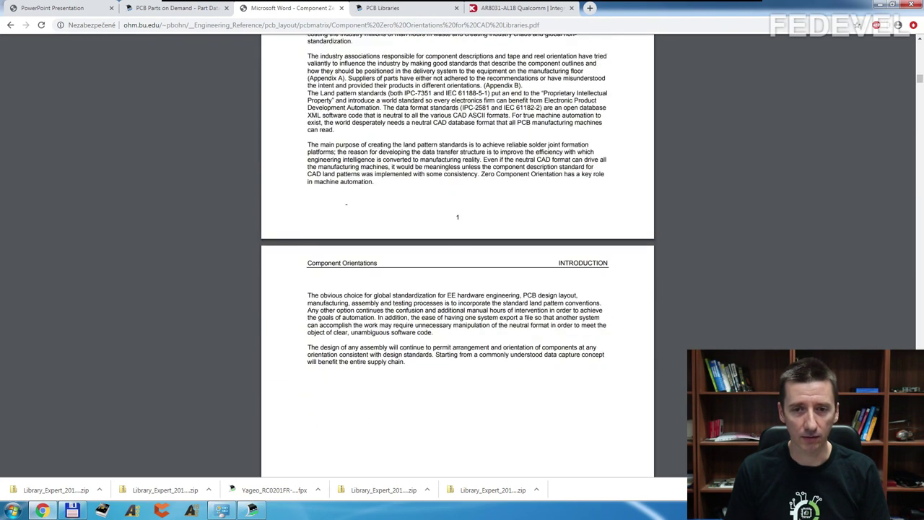
{"action": "scroll", "coordinate": [346, 205], "scroll_direction": "down", "scroll_amount": 12}
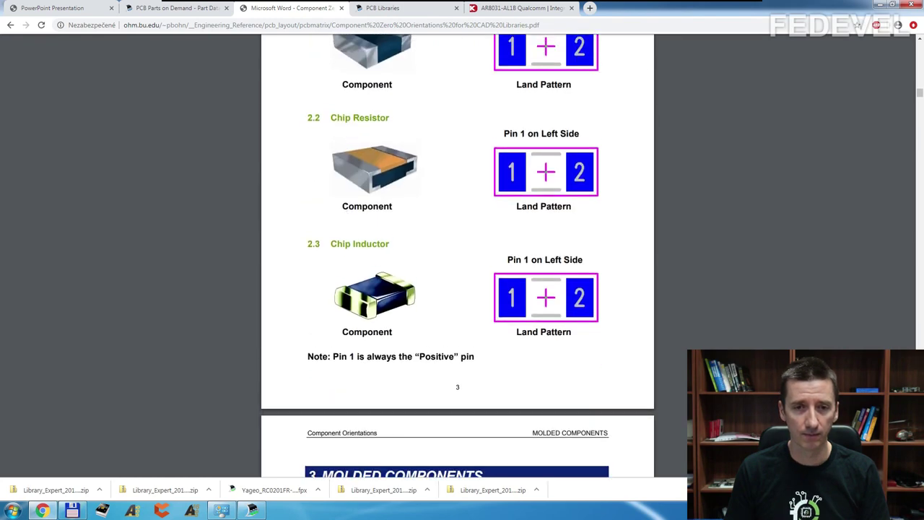
{"action": "scroll", "coordinate": [346, 205], "scroll_direction": "up", "scroll_amount": 2}
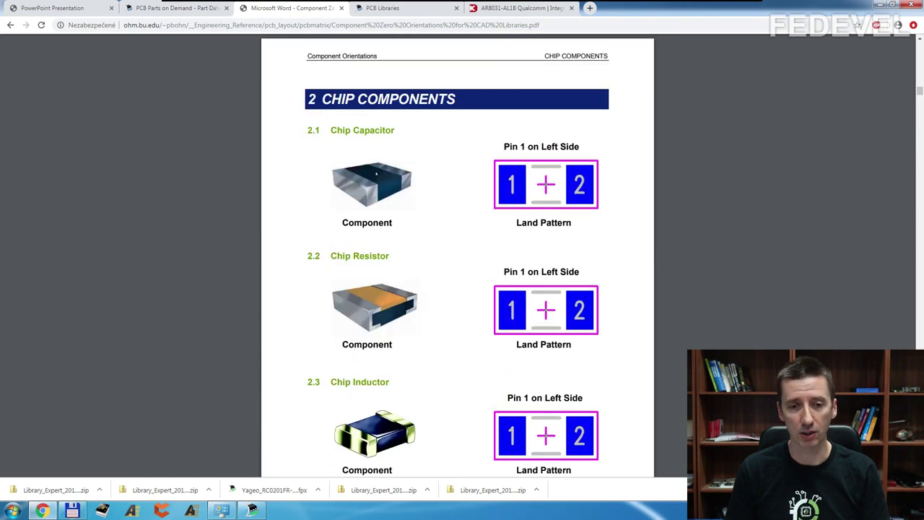
{"action": "scroll", "coordinate": [377, 174], "scroll_direction": "down", "scroll_amount": 4}
{"action": "scroll", "coordinate": [376, 175], "scroll_direction": "down", "scroll_amount": 10}
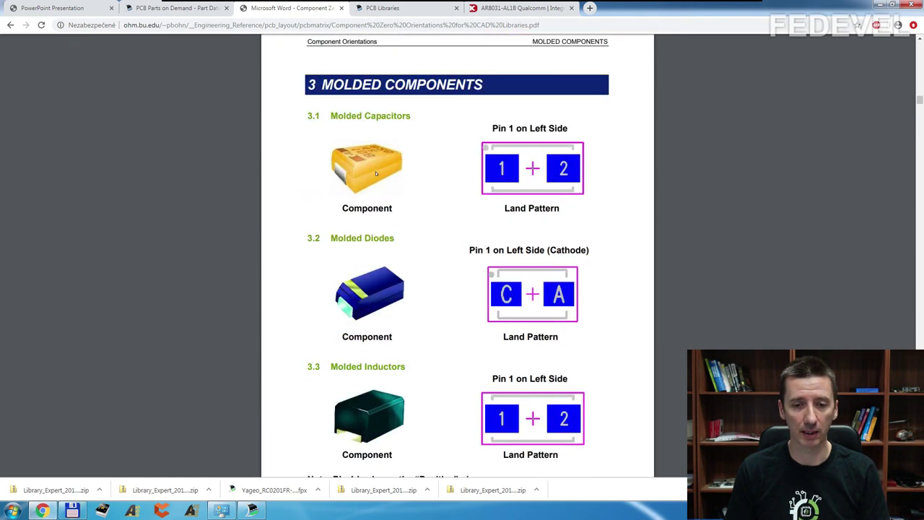
{"action": "scroll", "coordinate": [376, 174], "scroll_direction": "down", "scroll_amount": 10}
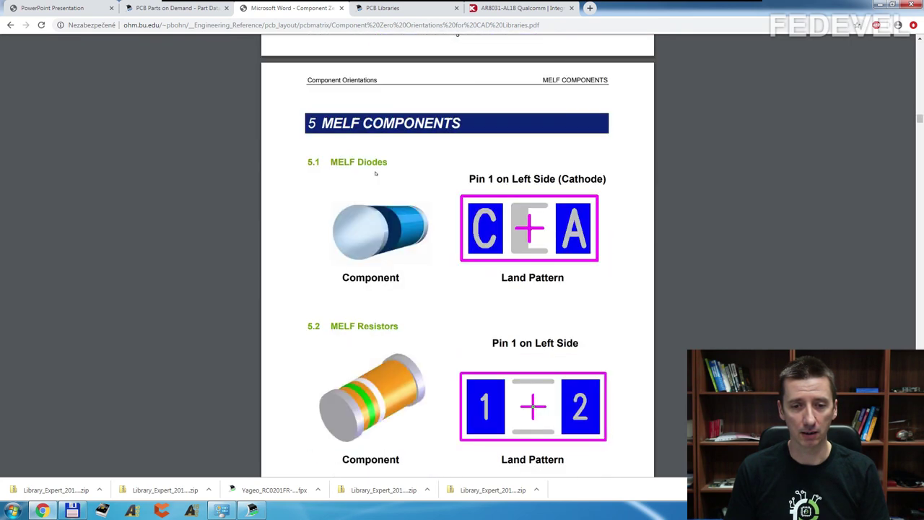
{"action": "scroll", "coordinate": [376, 173], "scroll_direction": "down", "scroll_amount": 6}
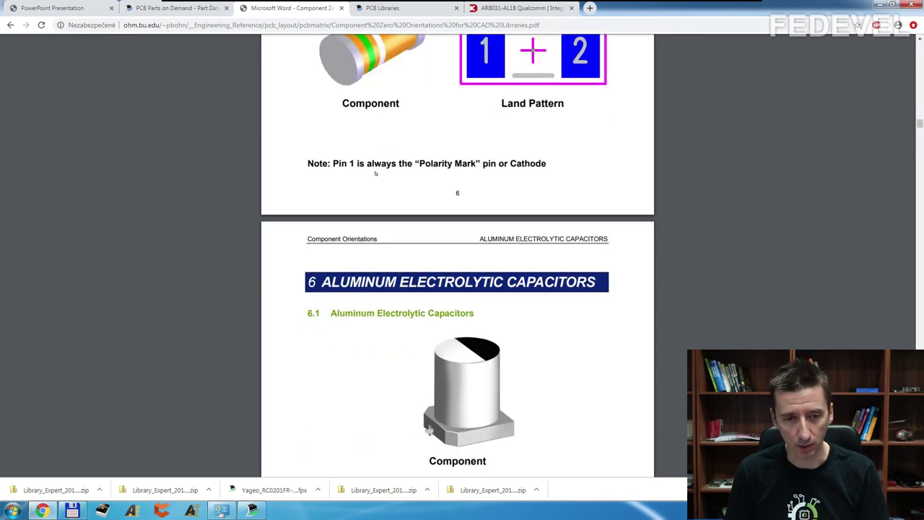
{"action": "scroll", "coordinate": [376, 174], "scroll_direction": "down", "scroll_amount": 15}
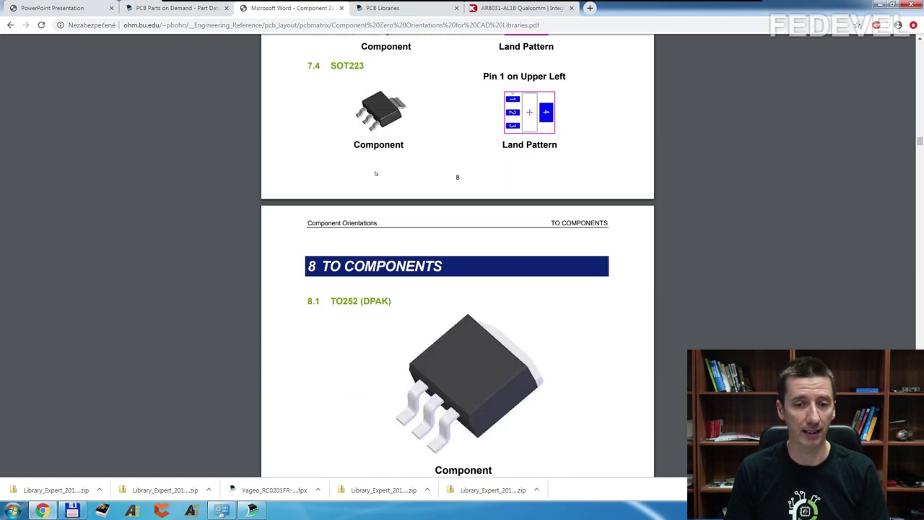
{"action": "scroll", "coordinate": [376, 173], "scroll_direction": "down", "scroll_amount": 16}
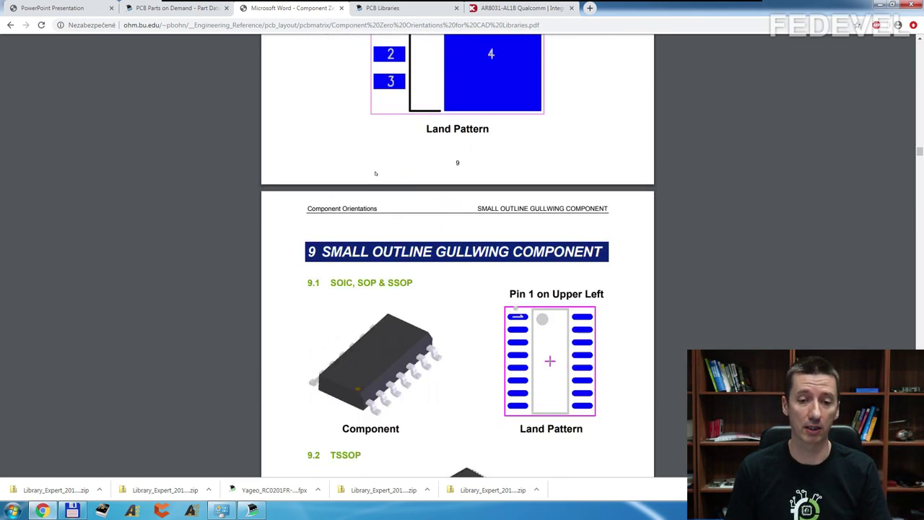
{"action": "scroll", "coordinate": [376, 173], "scroll_direction": "down", "scroll_amount": 8}
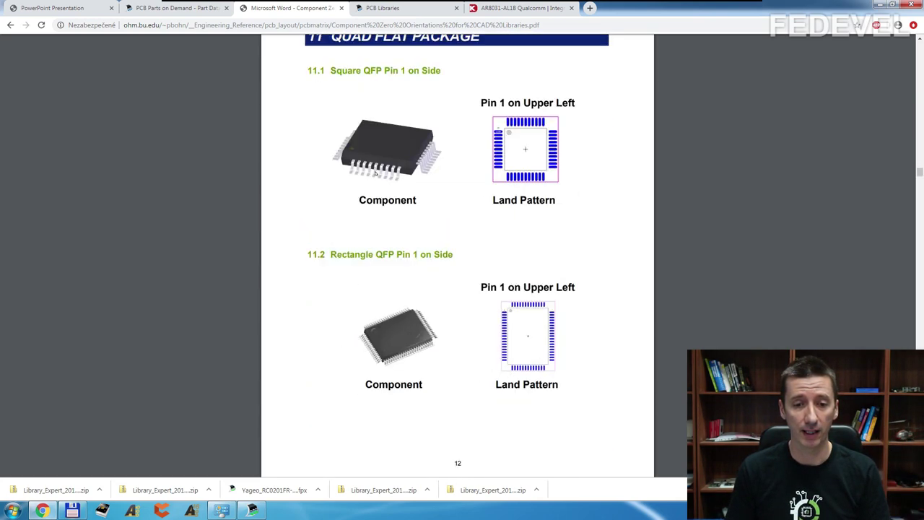
{"action": "scroll", "coordinate": [375, 173], "scroll_direction": "up", "scroll_amount": 1}
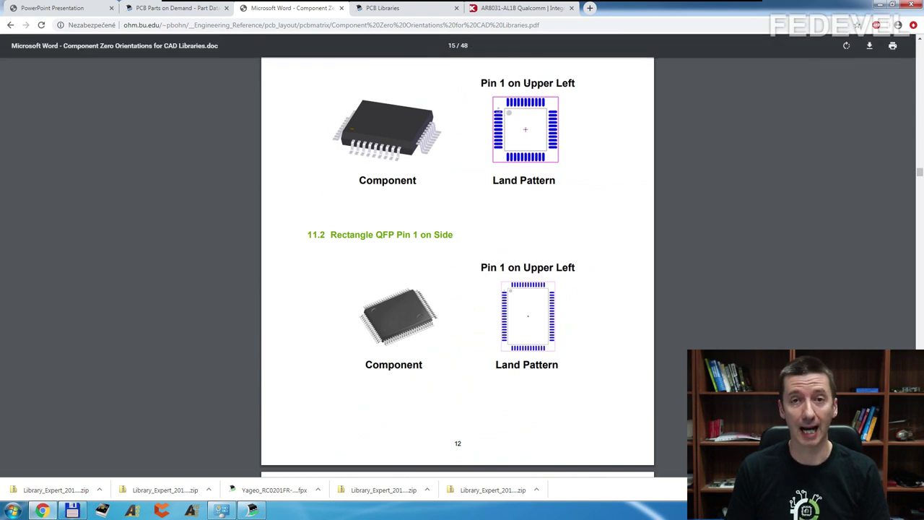
{"action": "scroll", "coordinate": [401, 165], "scroll_direction": "down", "scroll_amount": 2}
{"action": "scroll", "coordinate": [402, 165], "scroll_direction": "down", "scroll_amount": 15}
{"action": "scroll", "coordinate": [386, 161], "scroll_direction": "down", "scroll_amount": 15}
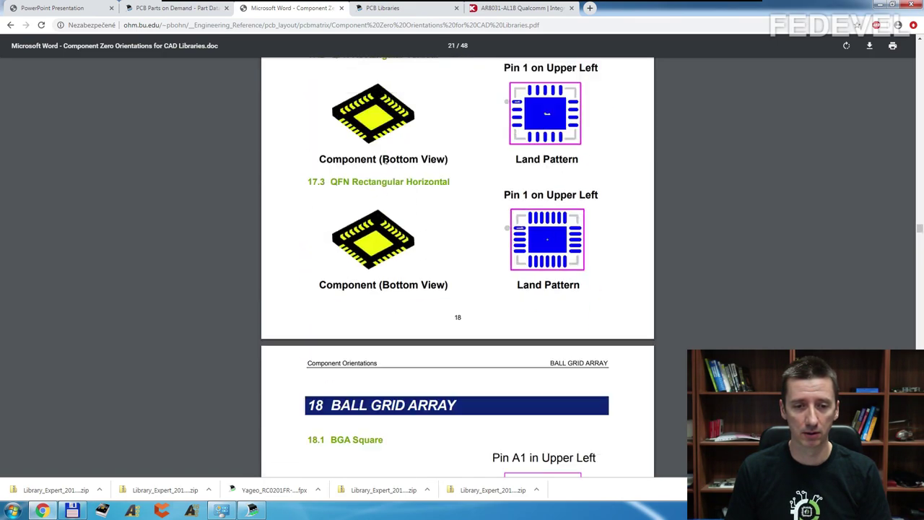
Step: Examine the Component Zero Orientations summary in section 19, highlighting the list of pin 1 locations per component family
{"action": "scroll", "coordinate": [385, 162], "scroll_direction": "down", "scroll_amount": 9}
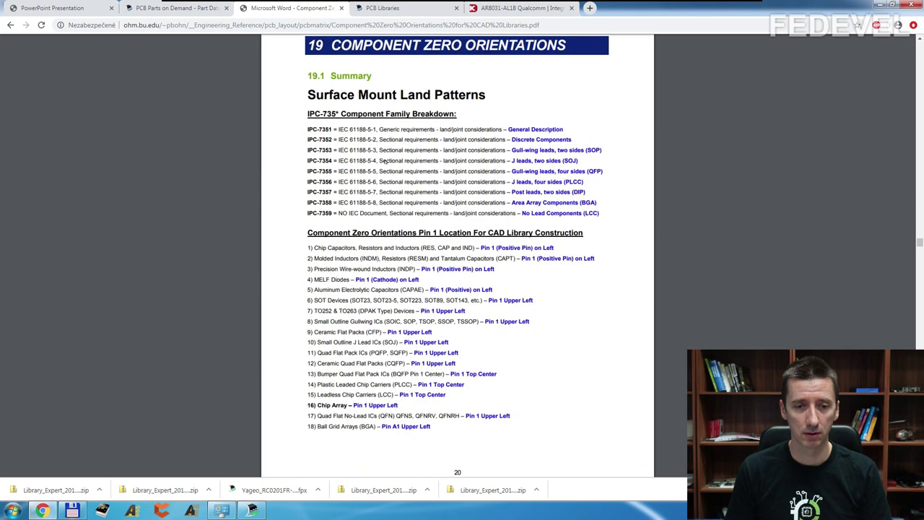
{"action": "scroll", "coordinate": [386, 161], "scroll_direction": "down", "scroll_amount": 1}
{"action": "left_click_drag", "start_coordinate": [314, 199], "coordinate": [345, 315]}
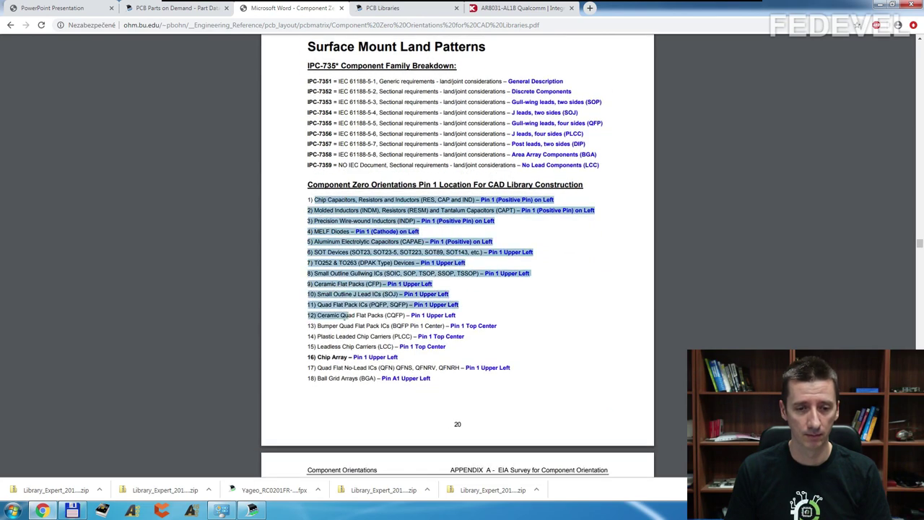
{"action": "left_click", "coordinate": [354, 315]}
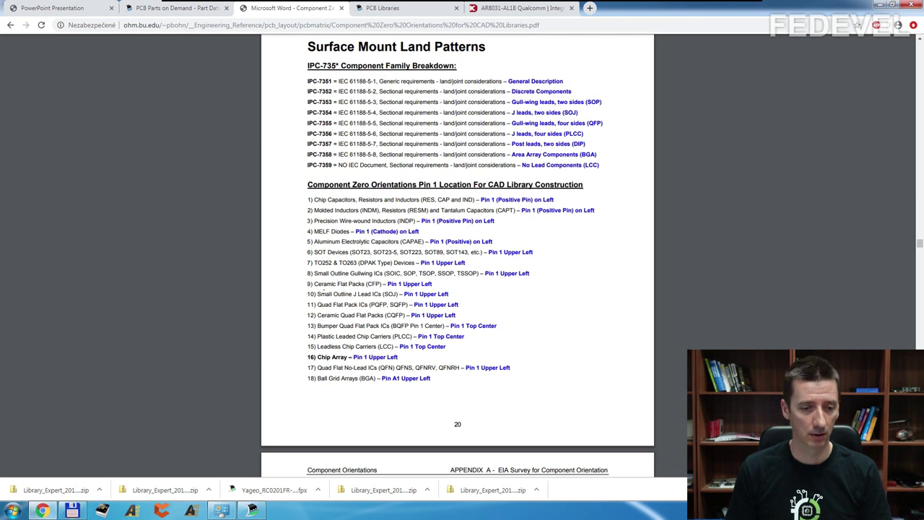
Step: Switch to Library Expert and set the AR8031-AL1B footprint's rotation to Up
{"action": "left_click", "coordinate": [252, 511]}
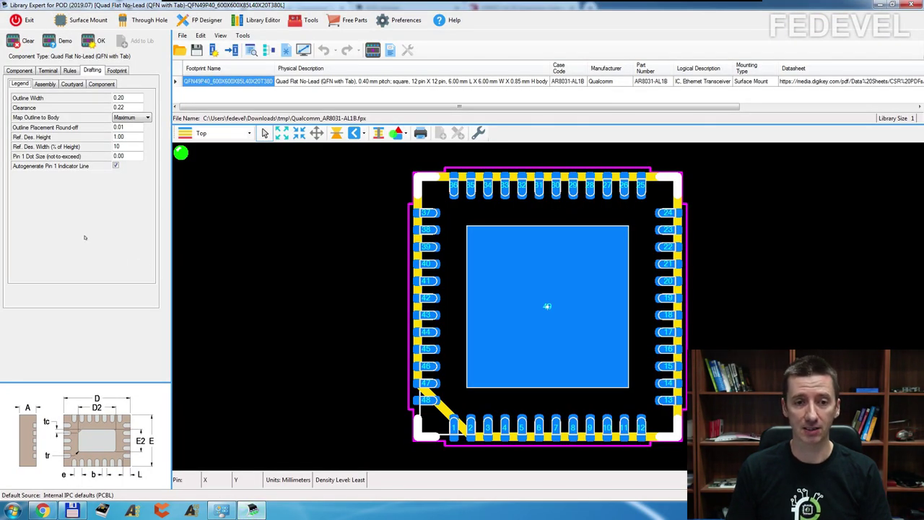
{"action": "left_click", "coordinate": [364, 134]}
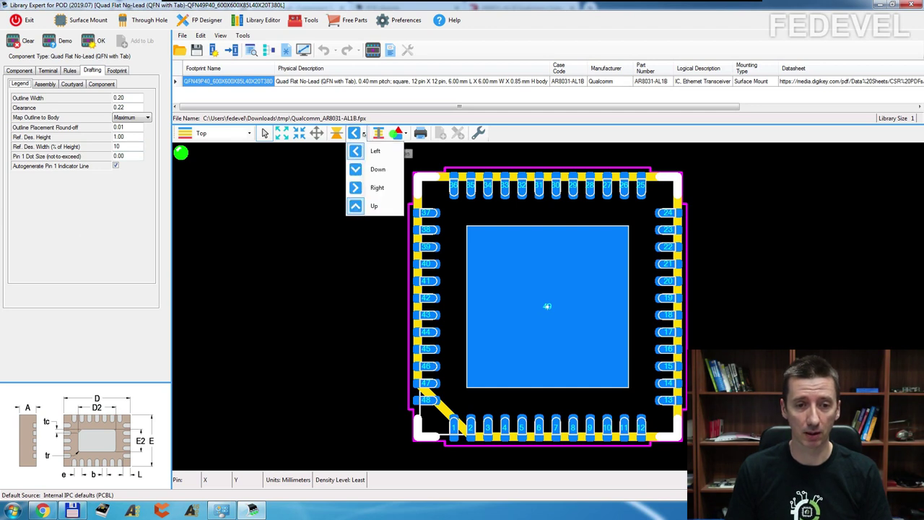
{"action": "left_click", "coordinate": [373, 207]}
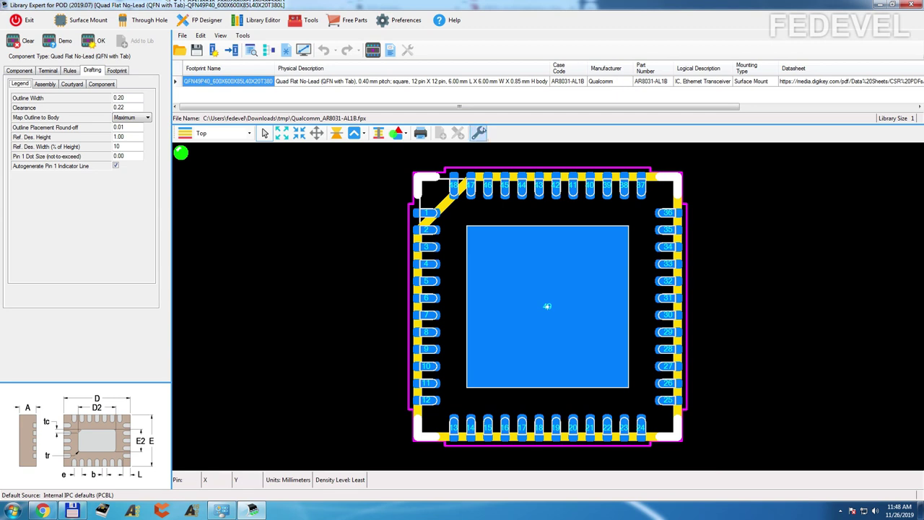
Step: Create the Altium Designer footprint with 3D model in C:\FEDEVEL Academy\Library and check the generated files in Total Commander
{"action": "left_click", "coordinate": [478, 133]}
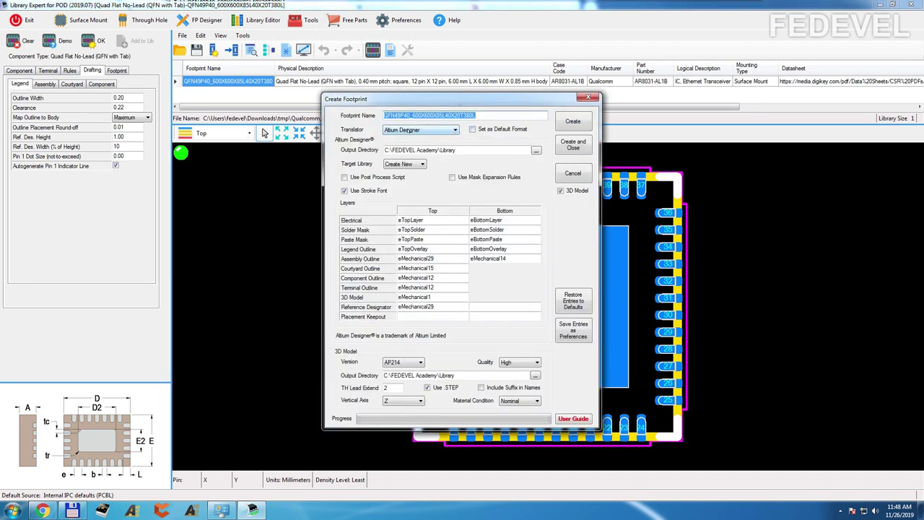
{"action": "left_click", "coordinate": [404, 130]}
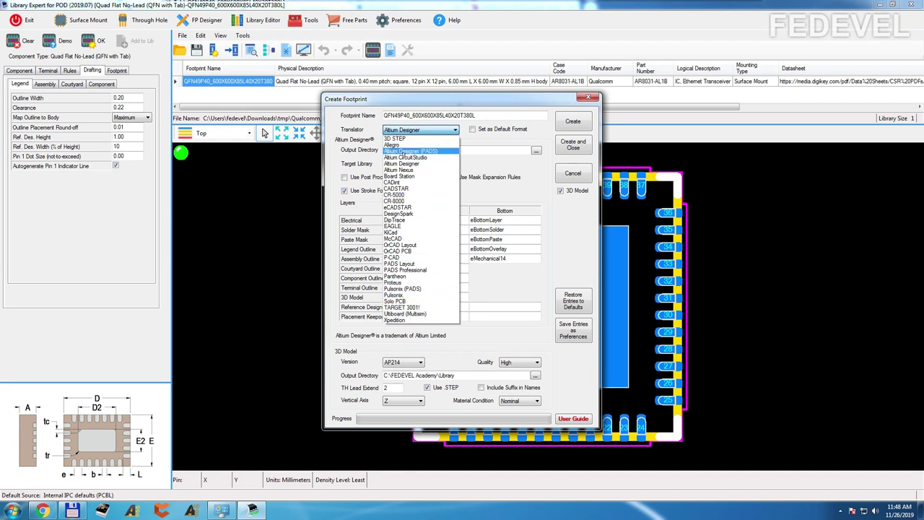
{"action": "key", "text": "Escape"}
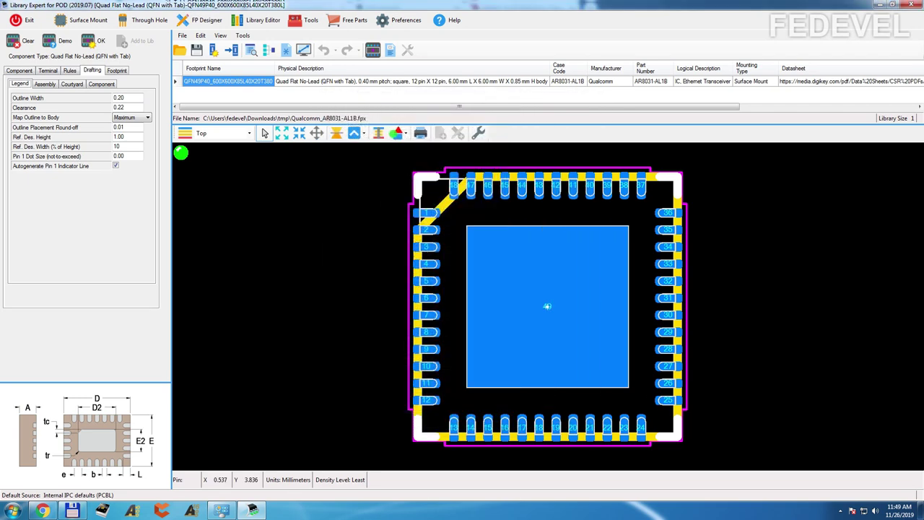
{"action": "key", "text": "alt+Tab"}
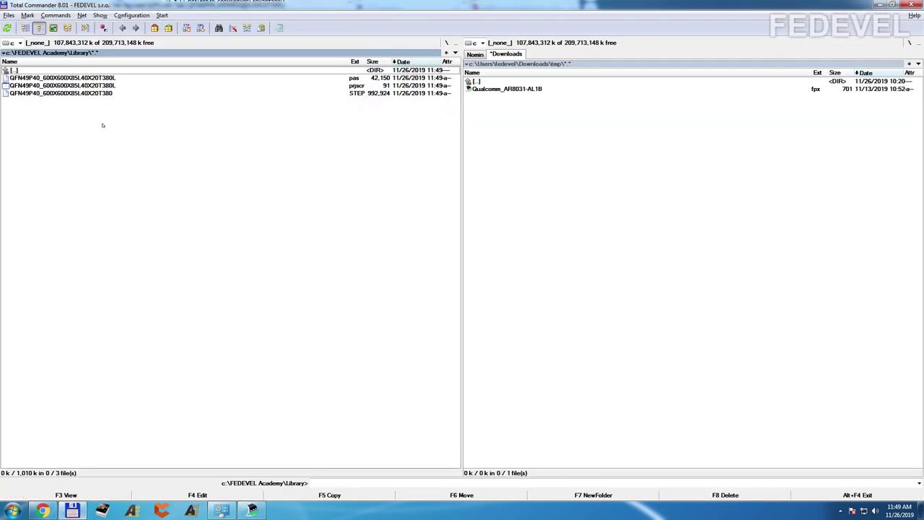
{"action": "left_click", "coordinate": [91, 93]}
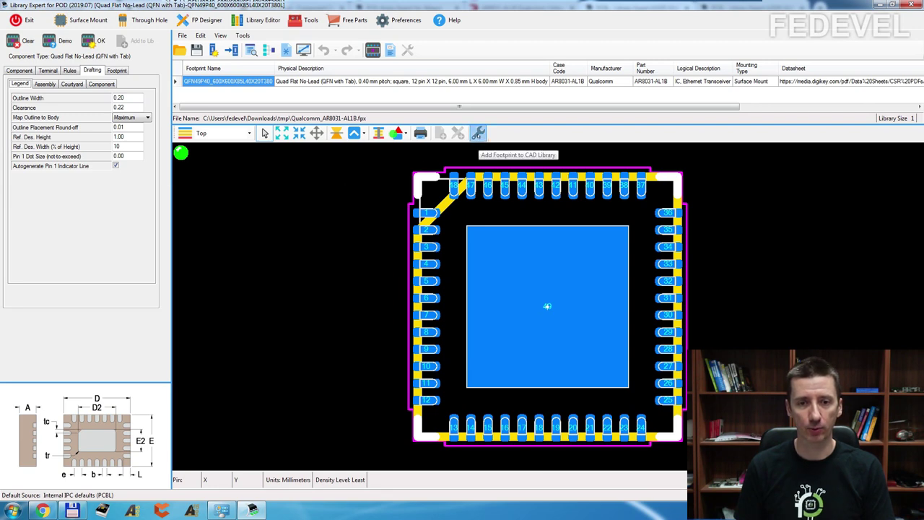
Step: Look at the available translators and the 3D STEP export options in Library Expert's footprint creation settings, and return the translator to Altium Designer
{"action": "left_click", "coordinate": [478, 134]}
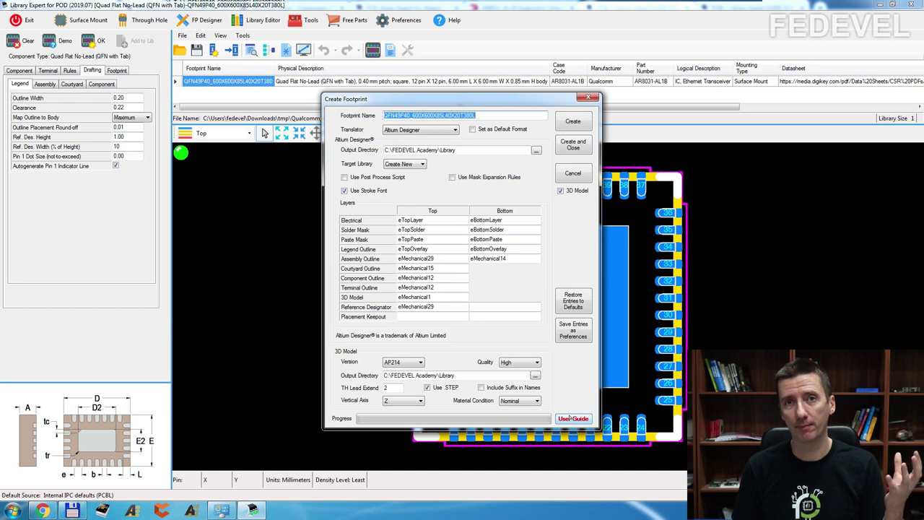
{"action": "key", "text": "Tab"}
{"action": "key", "text": "alt+Down"}
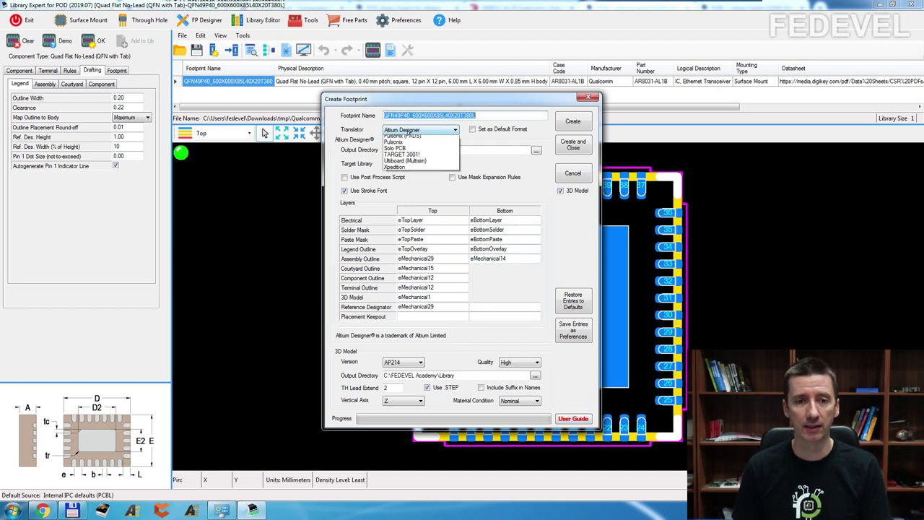
{"action": "left_click", "coordinate": [457, 102]}
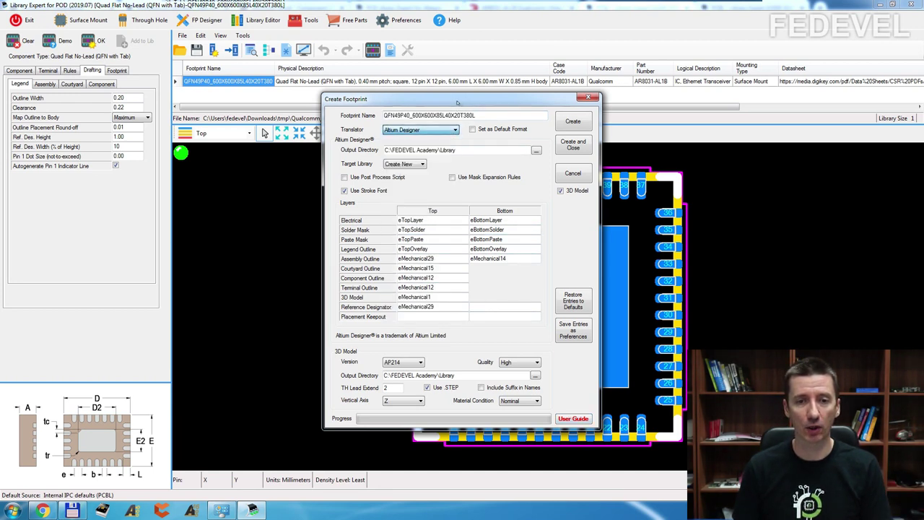
{"action": "key", "text": "Up"}
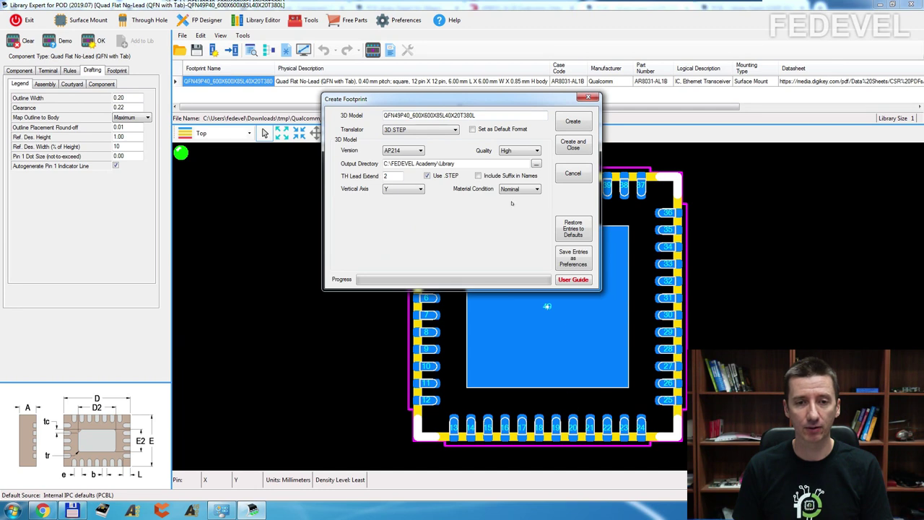
{"action": "key", "text": "alt+Down"}
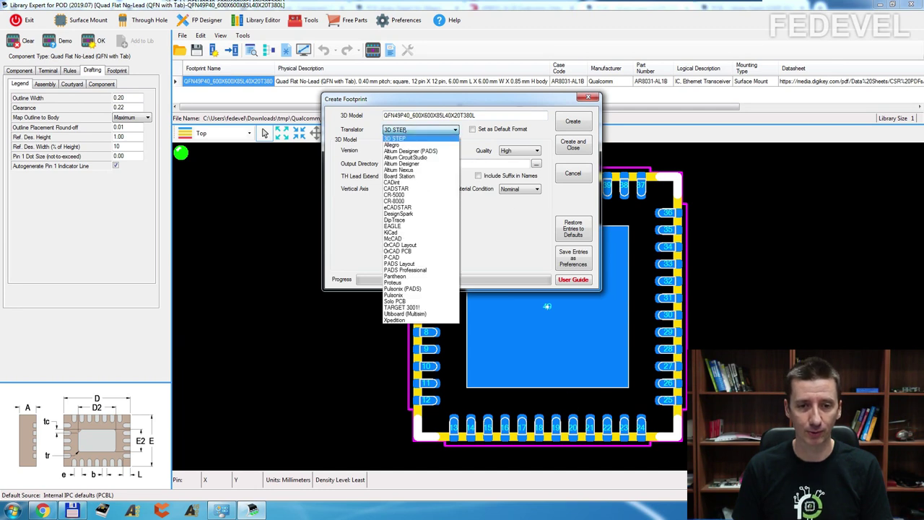
{"action": "left_click", "coordinate": [407, 163]}
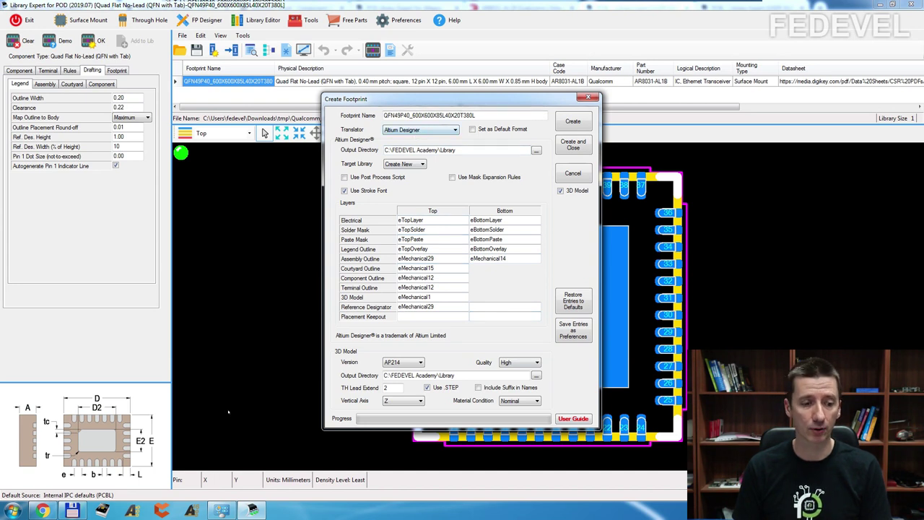
Step: Open the online user guide and read the overview and the "PCB Library Expert to Allegro" instructions
{"action": "left_click", "coordinate": [573, 418]}
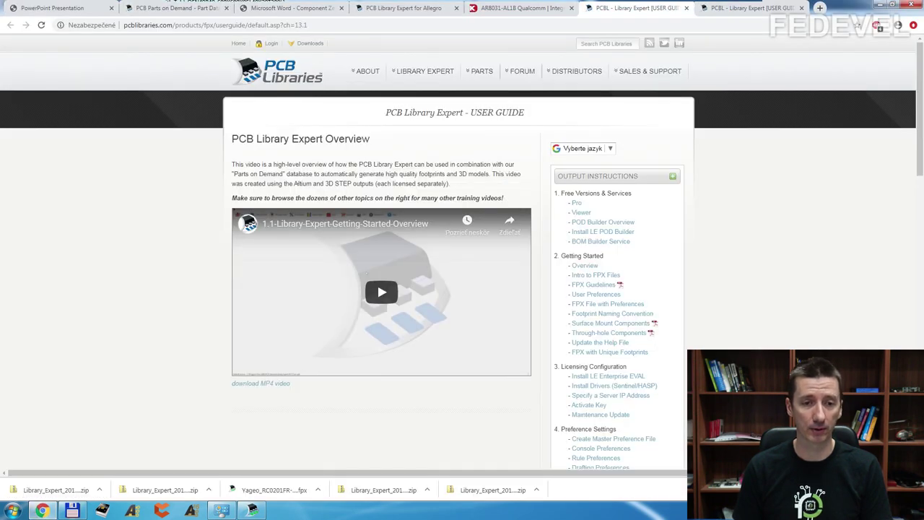
{"action": "double_click", "coordinate": [303, 184]}
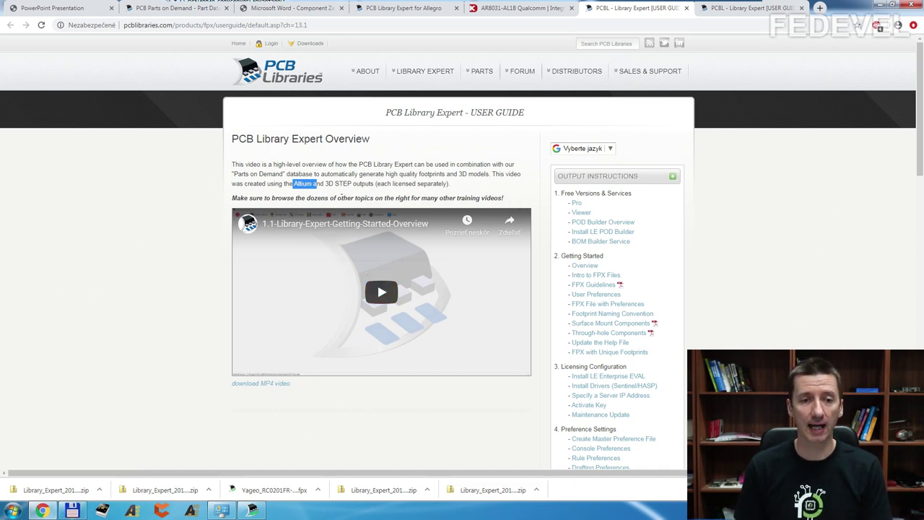
{"action": "key", "text": "ctrl+Tab"}
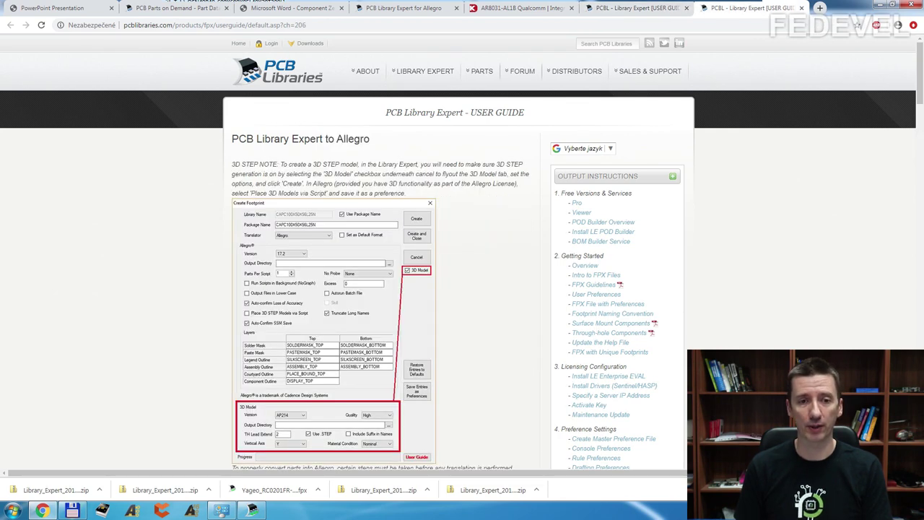
{"action": "left_click_drag", "start_coordinate": [298, 164], "coordinate": [395, 164]}
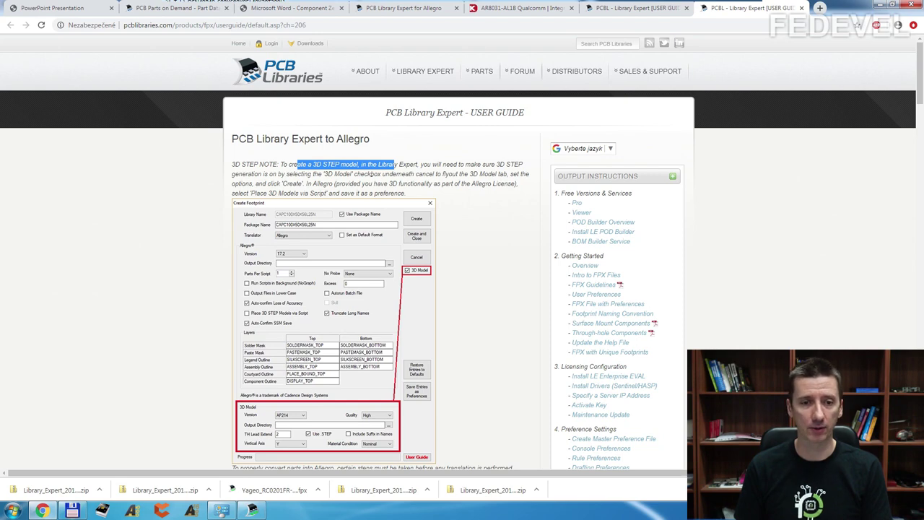
{"action": "left_click", "coordinate": [395, 164]}
{"action": "scroll", "coordinate": [307, 235], "scroll_direction": "down", "scroll_amount": 4}
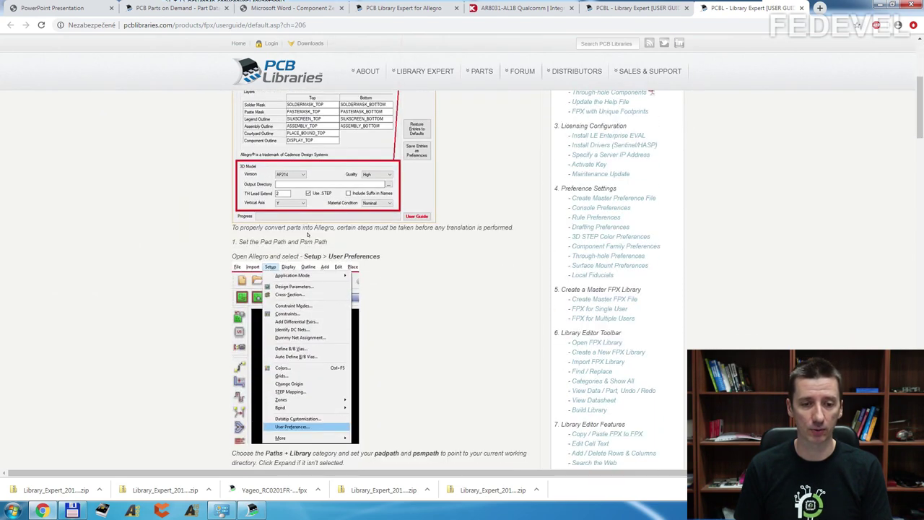
{"action": "scroll", "coordinate": [307, 235], "scroll_direction": "up", "scroll_amount": 4}
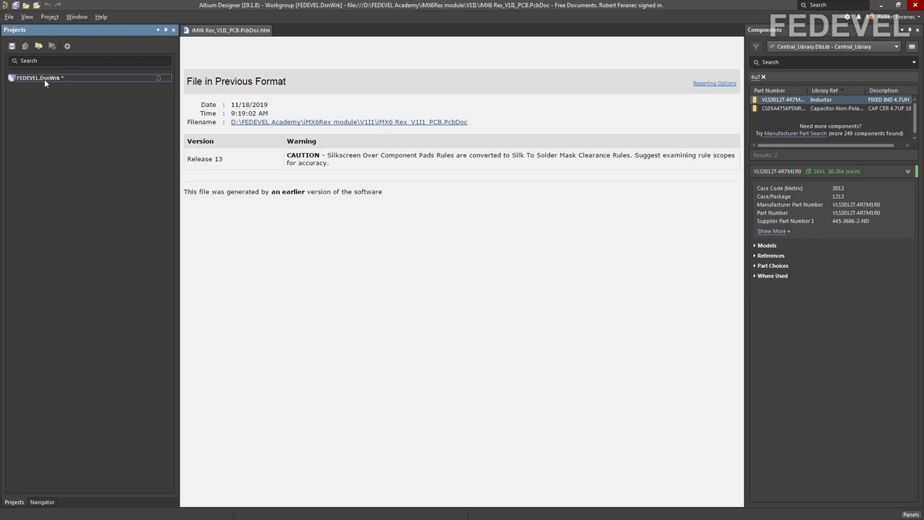
Step: In Altium Designer, start running a script from file and browse to D:\FEDEVEL Academy\Buying Footprint Example
{"action": "left_click", "coordinate": [9, 17]}
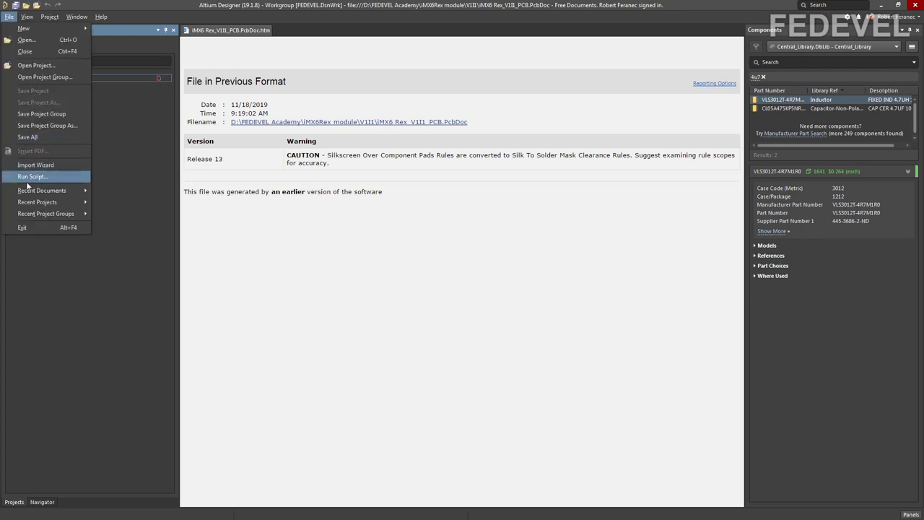
{"action": "left_click", "coordinate": [55, 177]}
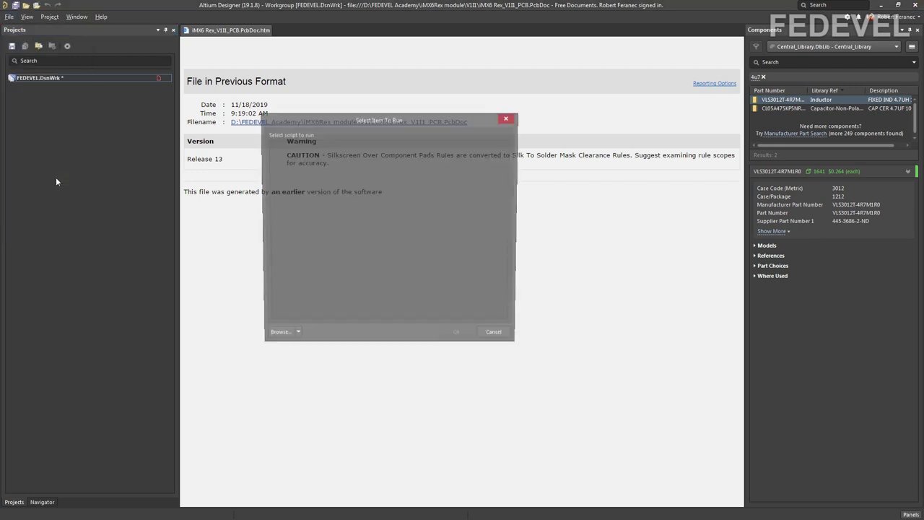
{"action": "left_click", "coordinate": [268, 341]}
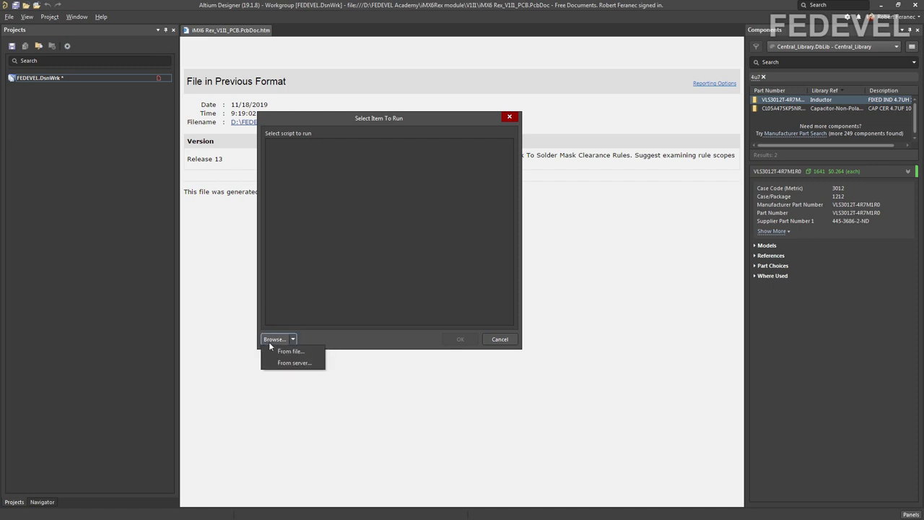
{"action": "left_click", "coordinate": [275, 354]}
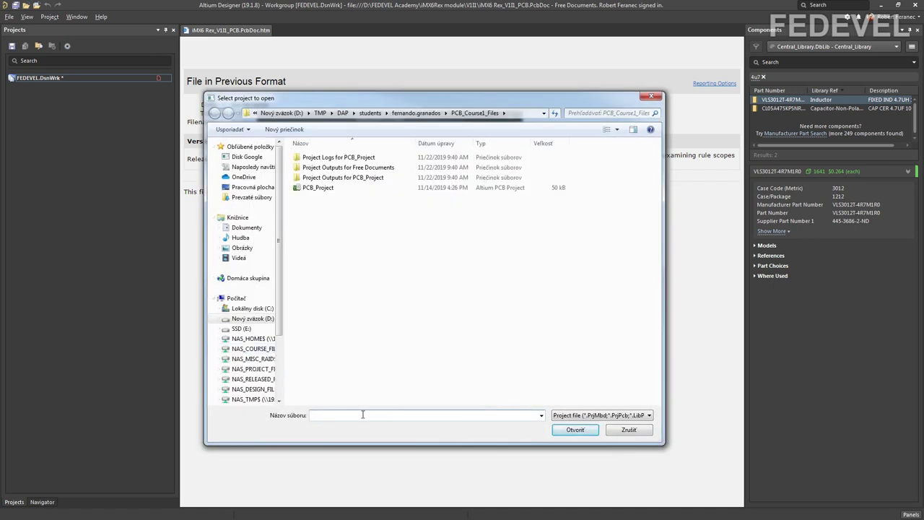
{"action": "type", "text": "D:\\FEDEVEL Academy\\Buying Footprint Example"}
{"action": "key", "text": "Return"}
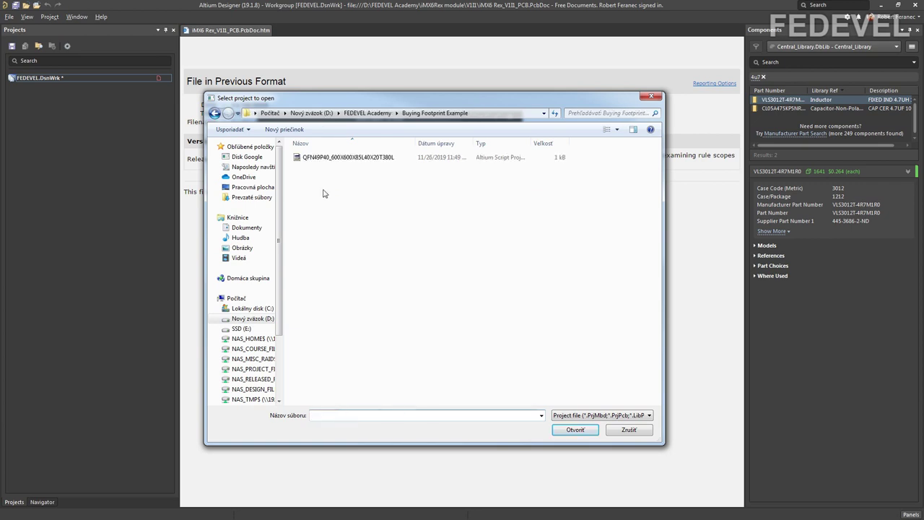
Step: Load the QFN49P40_600X600X85L40X20T380L script project and run its CreateALibrary script
{"action": "left_click", "coordinate": [343, 160]}
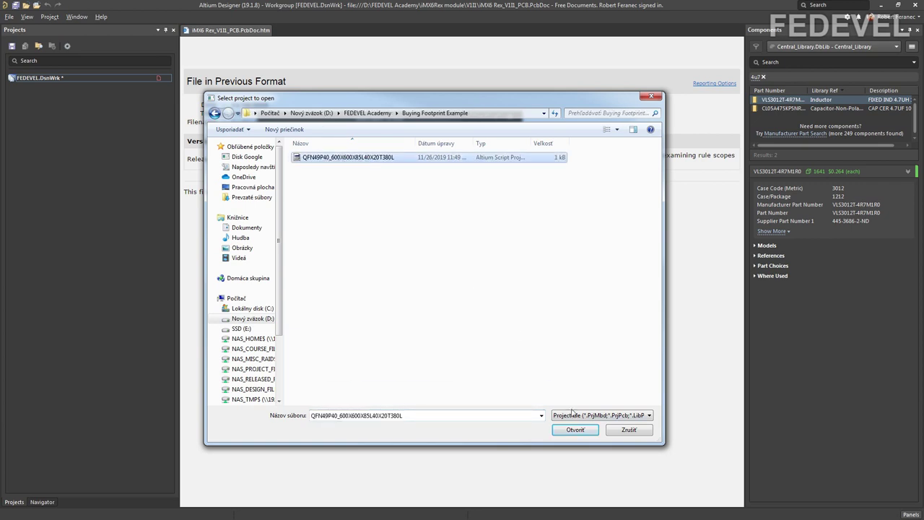
{"action": "left_click", "coordinate": [572, 432]}
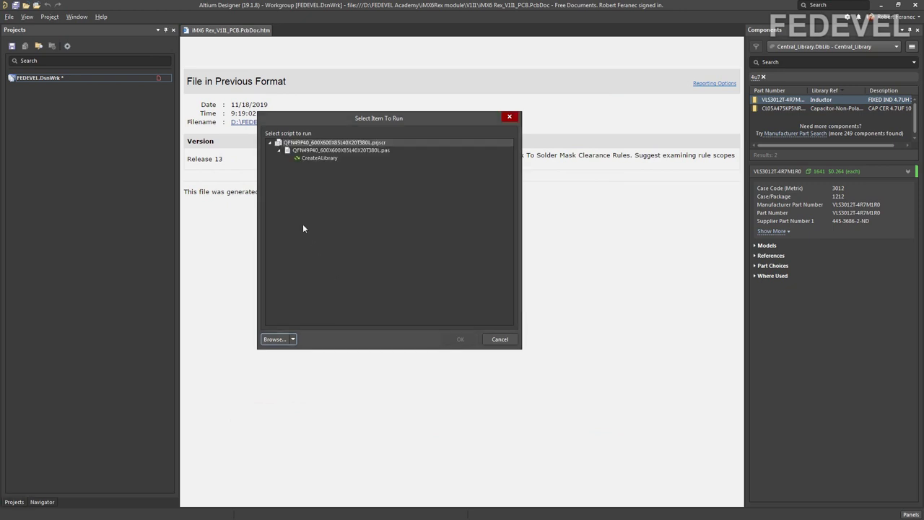
{"action": "left_click", "coordinate": [318, 159]}
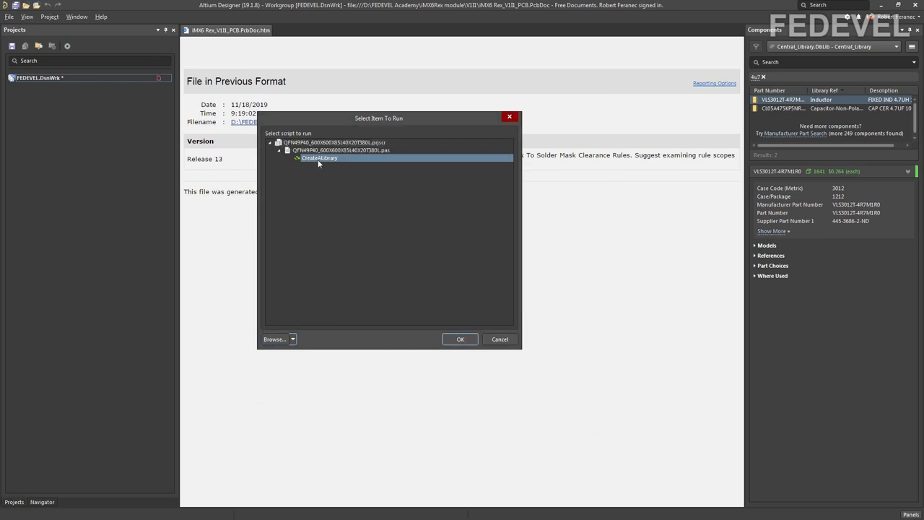
{"action": "left_click", "coordinate": [457, 339]}
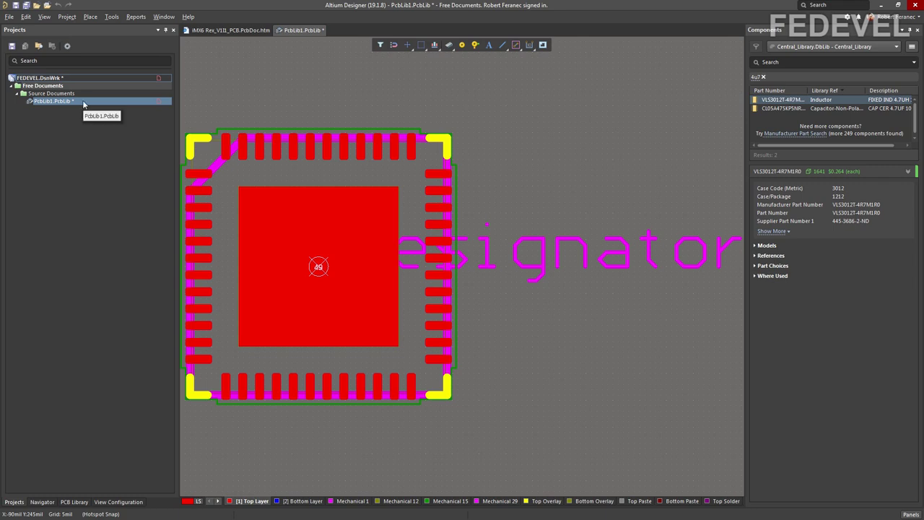
Step: Inspect the generated footprint by selecting its thermal pad, a silkscreen corner line and the upper assembly outline
{"action": "left_click", "coordinate": [328, 195]}
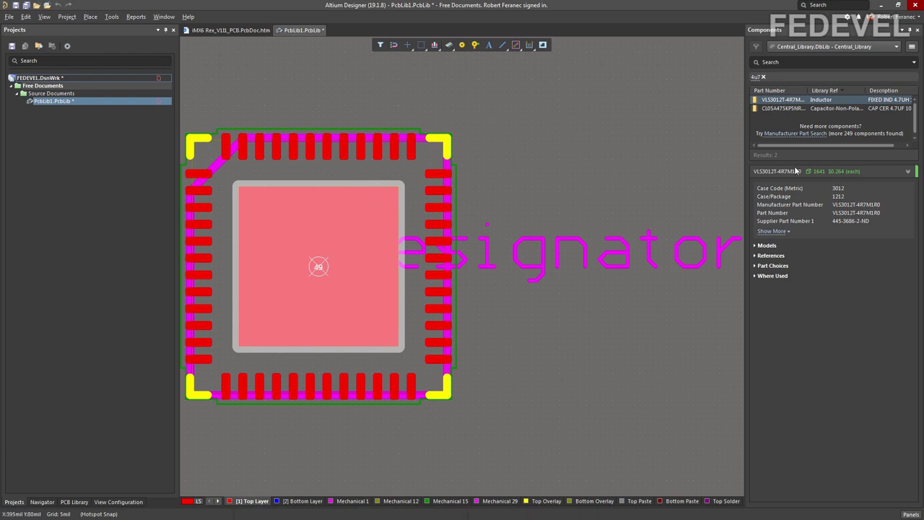
{"action": "left_click", "coordinate": [437, 139]}
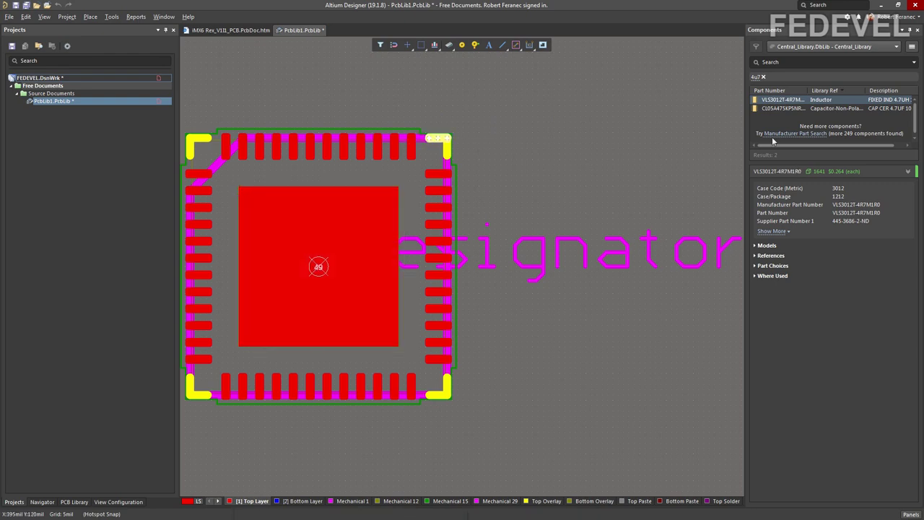
{"action": "left_click", "coordinate": [386, 137]}
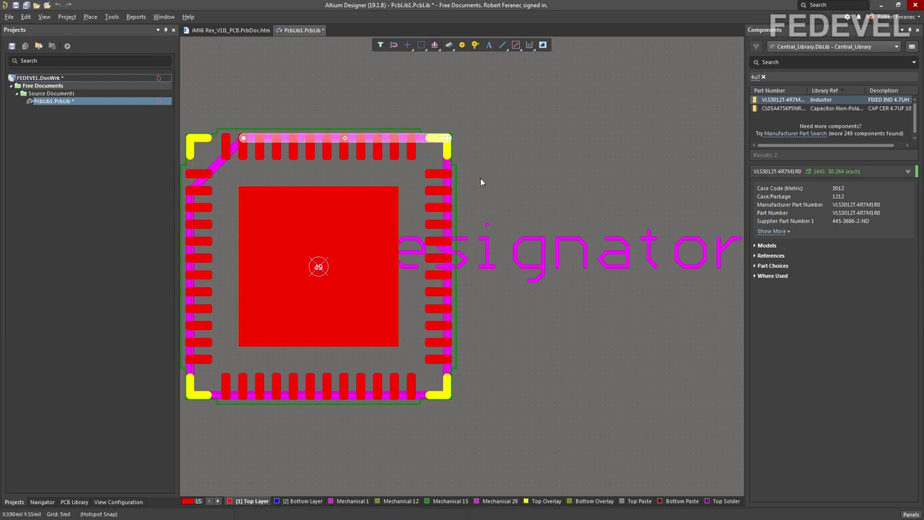
{"action": "left_click", "coordinate": [911, 515]}
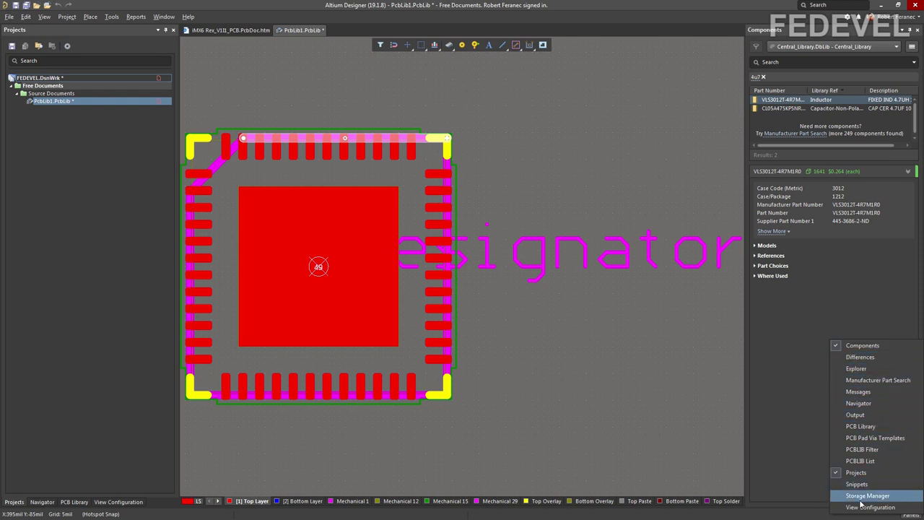
{"action": "left_click", "coordinate": [535, 217]}
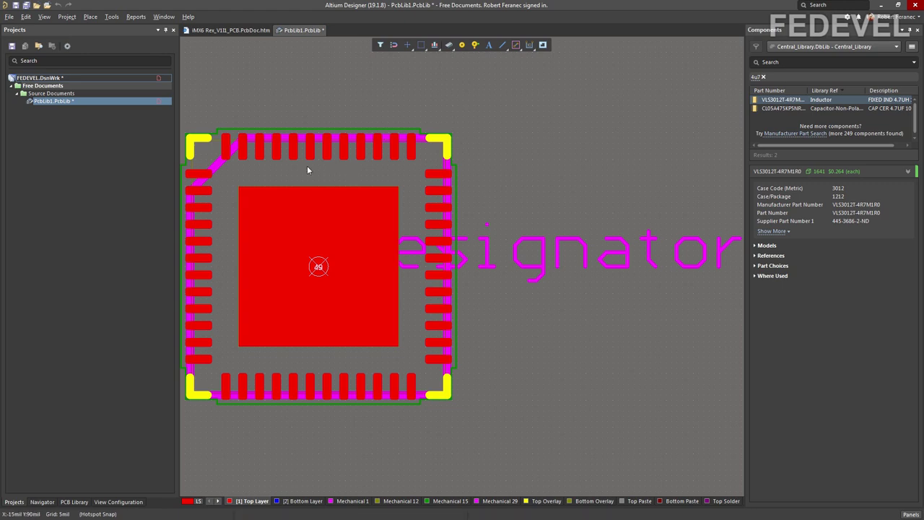
Step: Create a new PCB library and list it among the open source documents
{"action": "left_click", "coordinate": [9, 16]}
{"action": "mouse_move", "coordinate": [21, 31]}
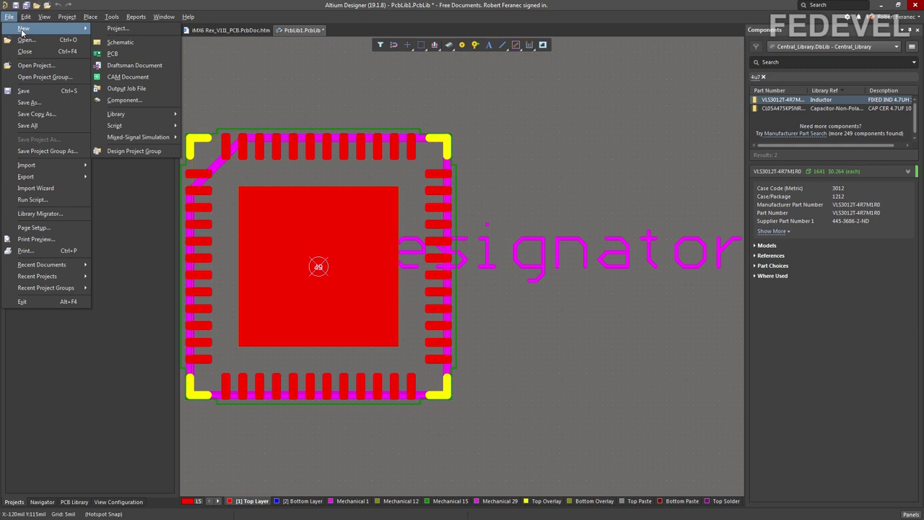
{"action": "mouse_move", "coordinate": [172, 113]}
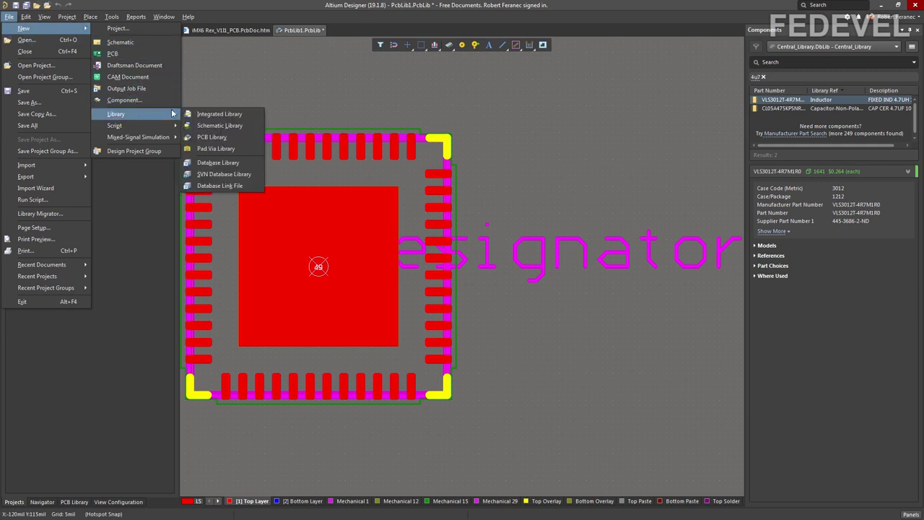
{"action": "left_click", "coordinate": [218, 139]}
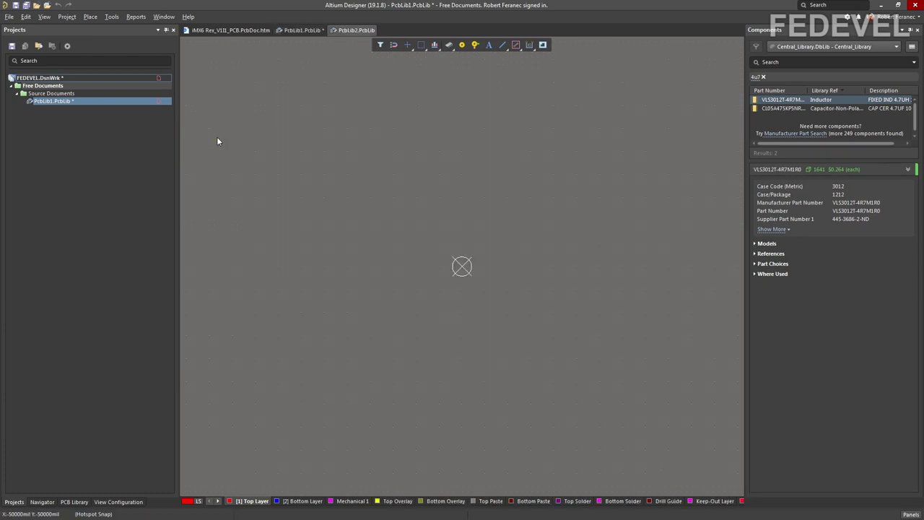
{"action": "left_click", "coordinate": [13, 502]}
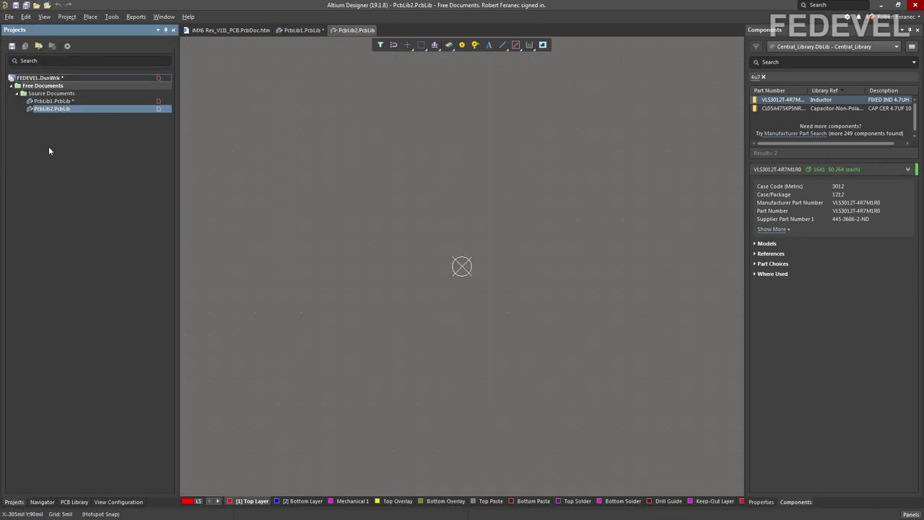
Step: Save PcbLib2 as QFN49P40_600X600X85L40X20T380L in D:\FEDEVEL Academy\Buying Footprint Example
{"action": "right_click", "coordinate": [65, 110]}
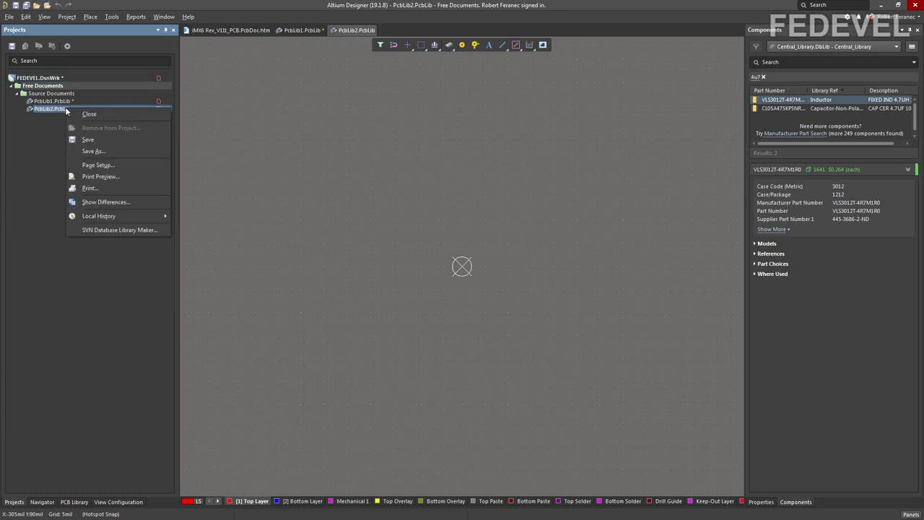
{"action": "left_click", "coordinate": [85, 149]}
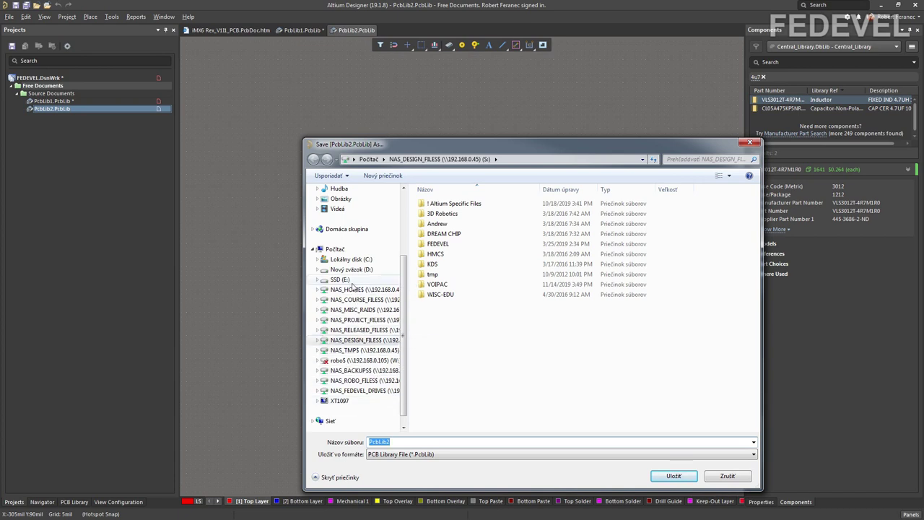
{"action": "left_click", "coordinate": [390, 268]}
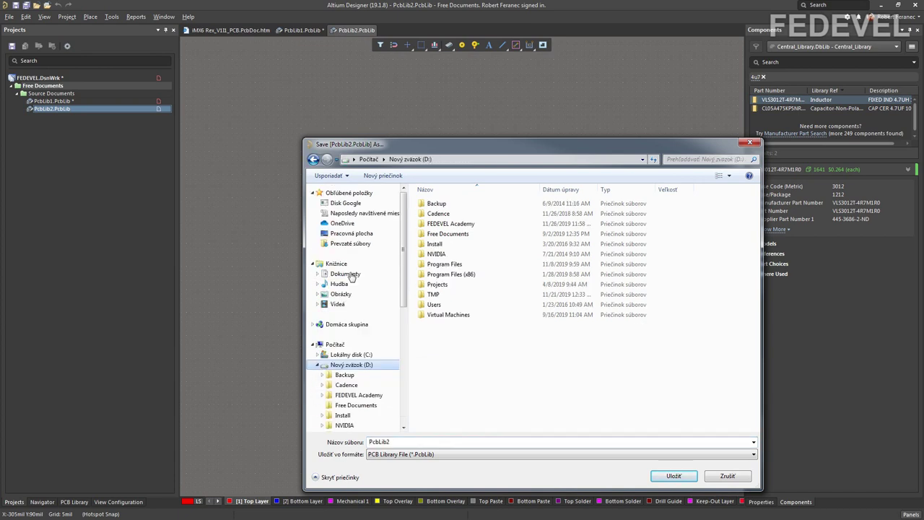
{"action": "double_click", "coordinate": [440, 224]}
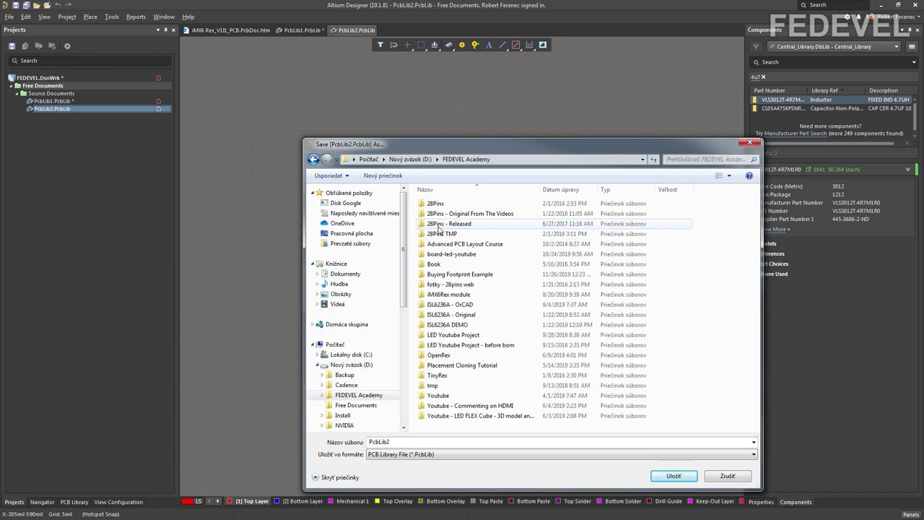
{"action": "double_click", "coordinate": [445, 275]}
{"action": "double_click", "coordinate": [456, 442]}
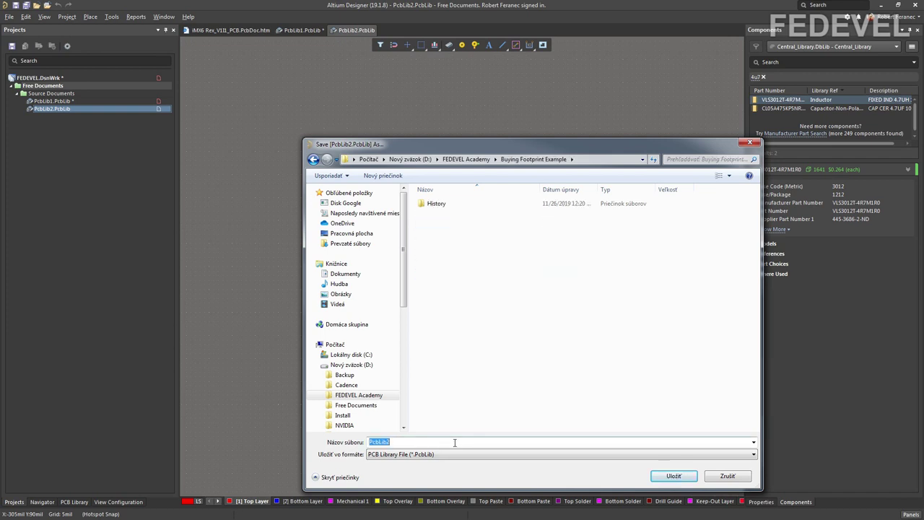
{"action": "type", "text": "QFN49P40_600X600X85L40X20T380L"}
{"action": "left_click", "coordinate": [487, 421]}
{"action": "left_click", "coordinate": [673, 477]}
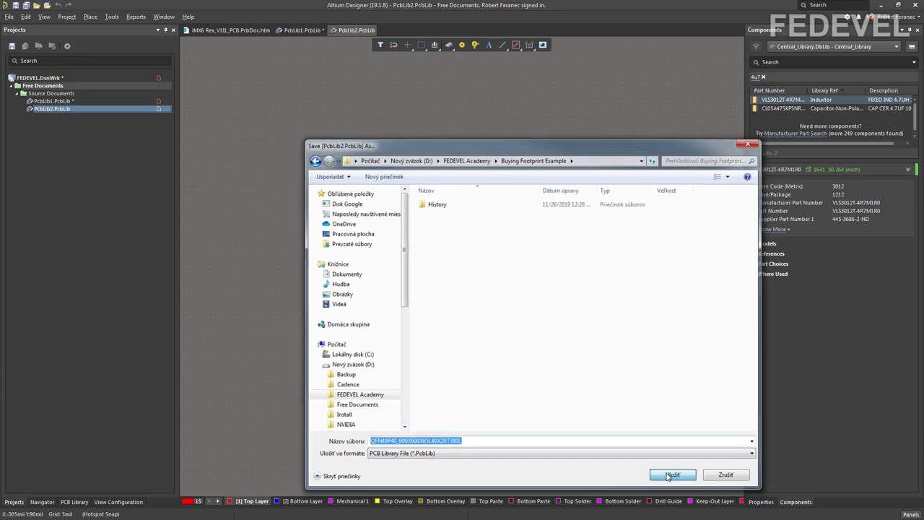
Step: Copy the QFN49P40_600X600X85L40X20T380L footprint from PcbLib1 and paste it into the newly saved library's footprint list
{"action": "double_click", "coordinate": [58, 102]}
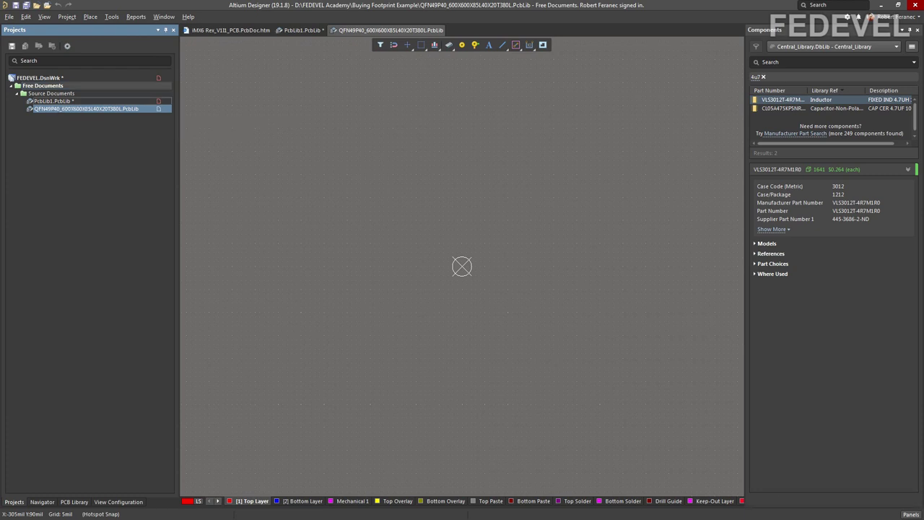
{"action": "left_click", "coordinate": [75, 502]}
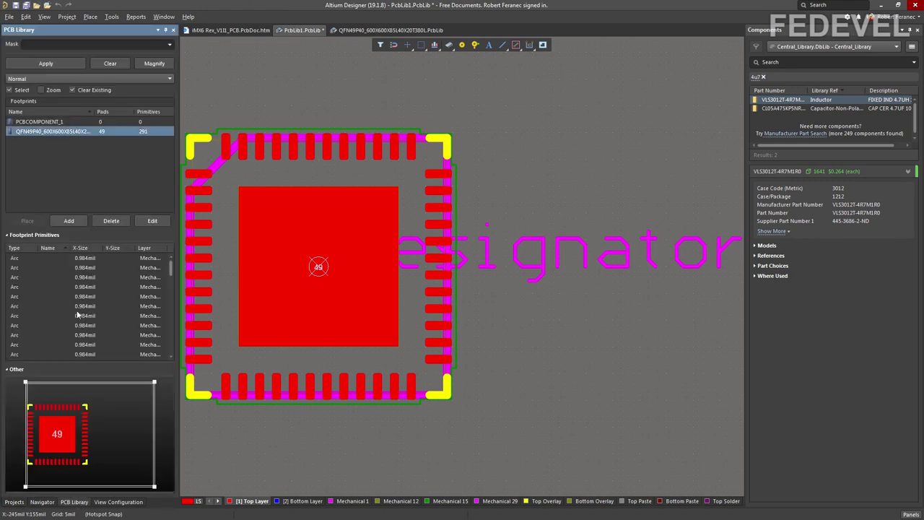
{"action": "right_click", "coordinate": [66, 132]}
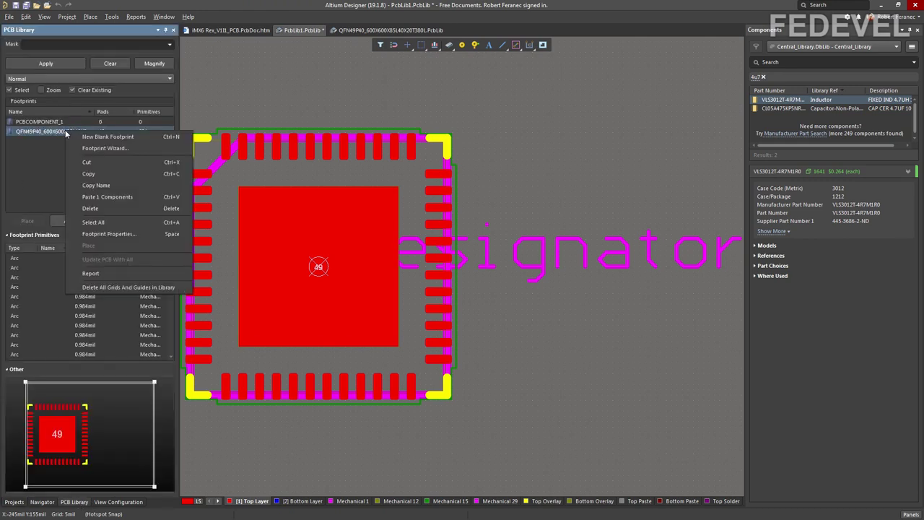
{"action": "left_click", "coordinate": [89, 175]}
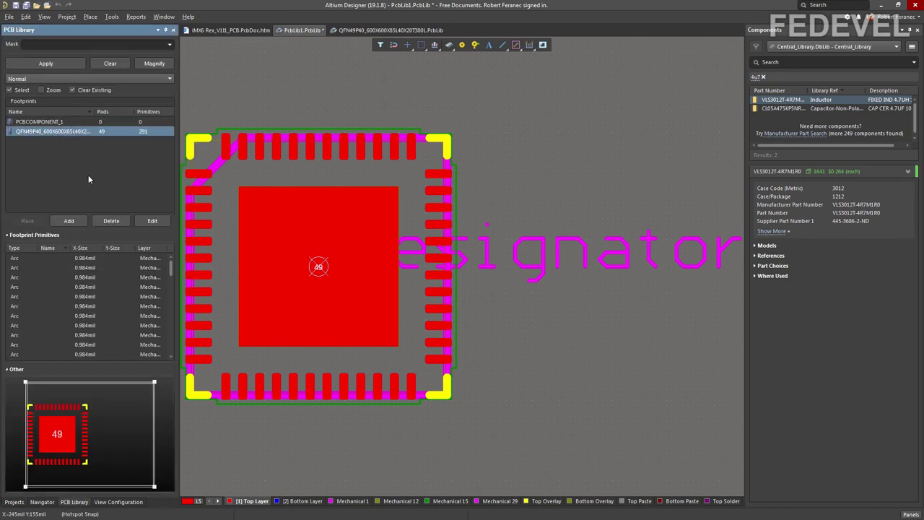
{"action": "left_click", "coordinate": [14, 502]}
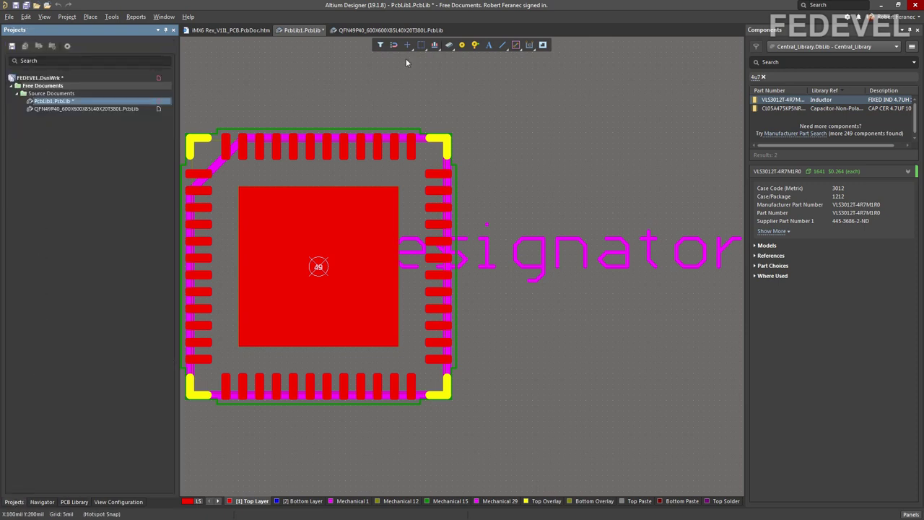
{"action": "left_click", "coordinate": [361, 30]}
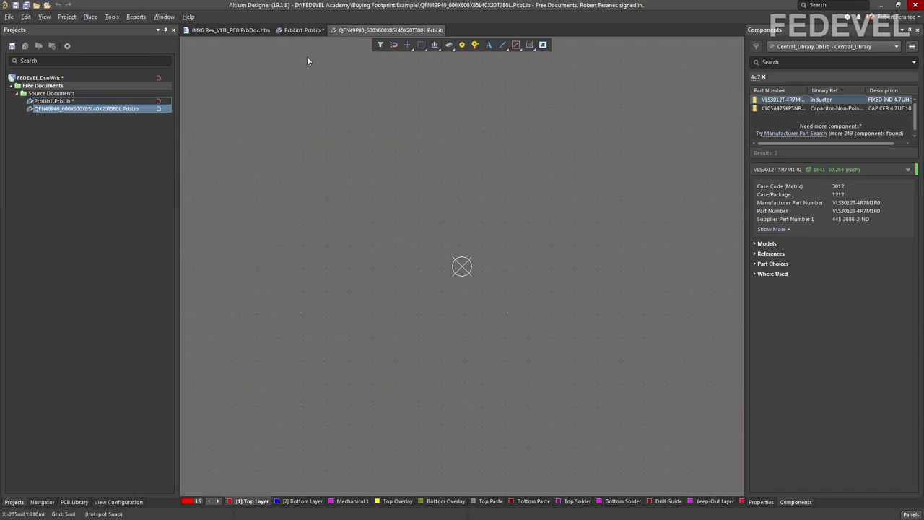
{"action": "left_click", "coordinate": [73, 502]}
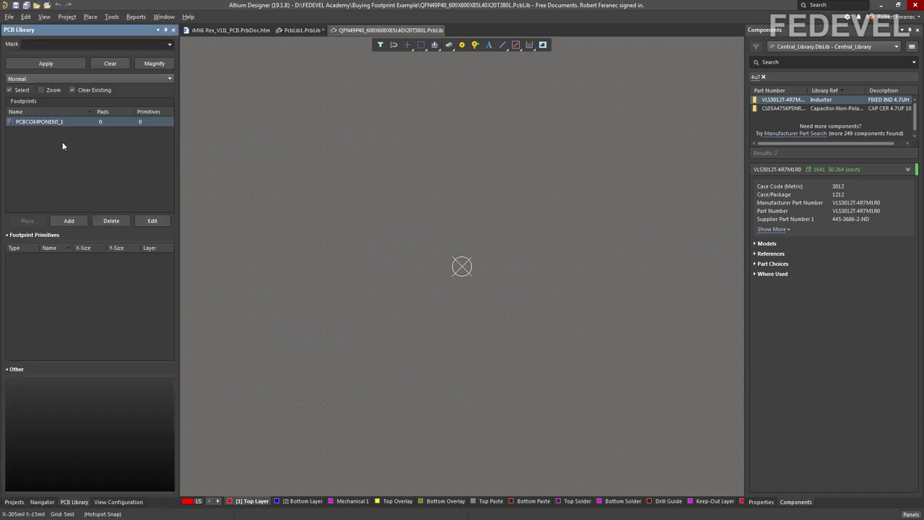
{"action": "right_click", "coordinate": [62, 146]}
{"action": "left_click", "coordinate": [92, 209]}
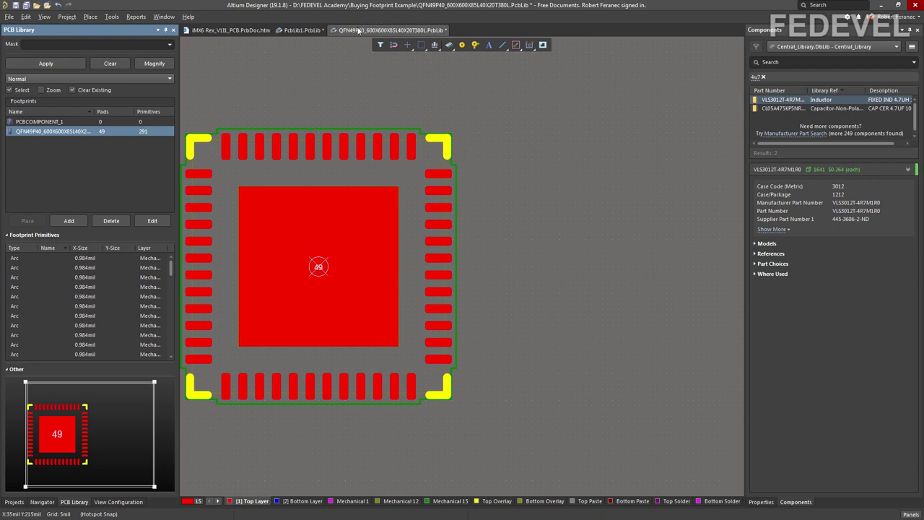
Step: Inspect the properties of thermal pad 49, pads 38 and 37, and the upper-right silkscreen corner lines in the pasted footprint
{"action": "left_click", "coordinate": [312, 206]}
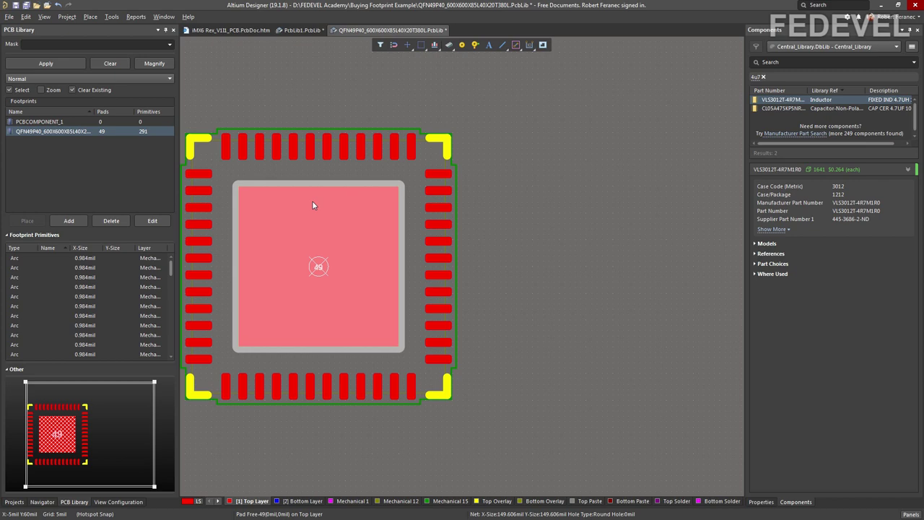
{"action": "double_click", "coordinate": [313, 205]}
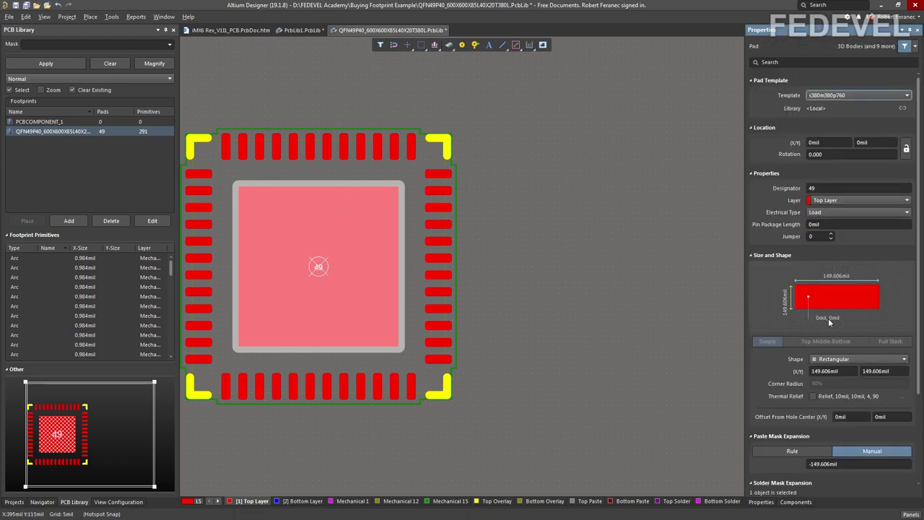
{"action": "left_click", "coordinate": [912, 515]}
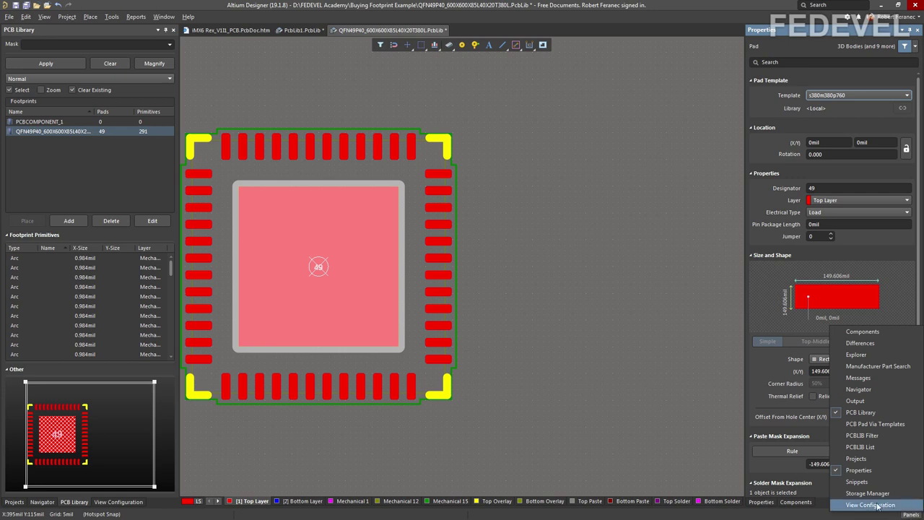
{"action": "left_click", "coordinate": [393, 148]}
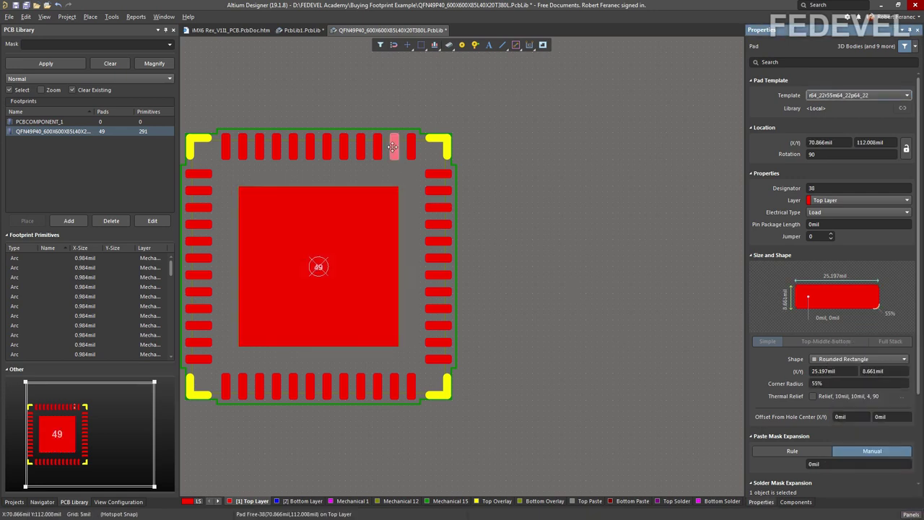
{"action": "left_click", "coordinate": [413, 156]}
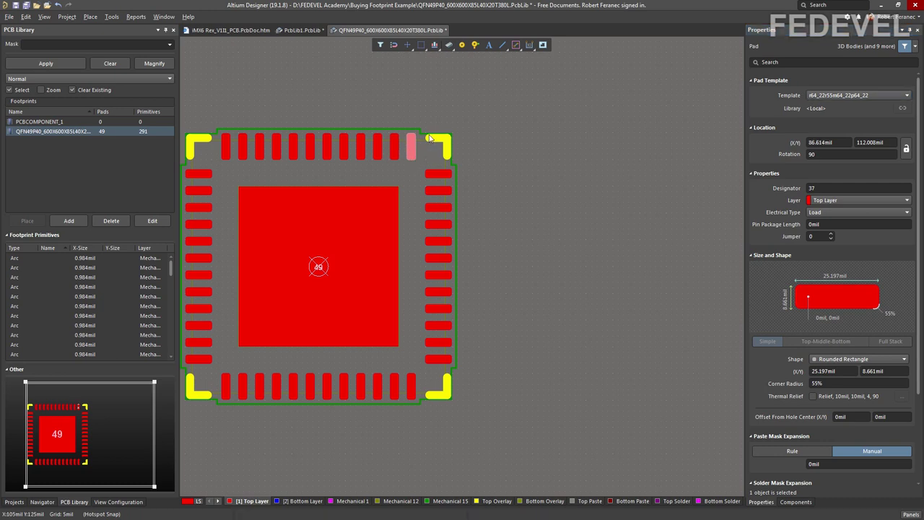
{"action": "left_click", "coordinate": [430, 140]}
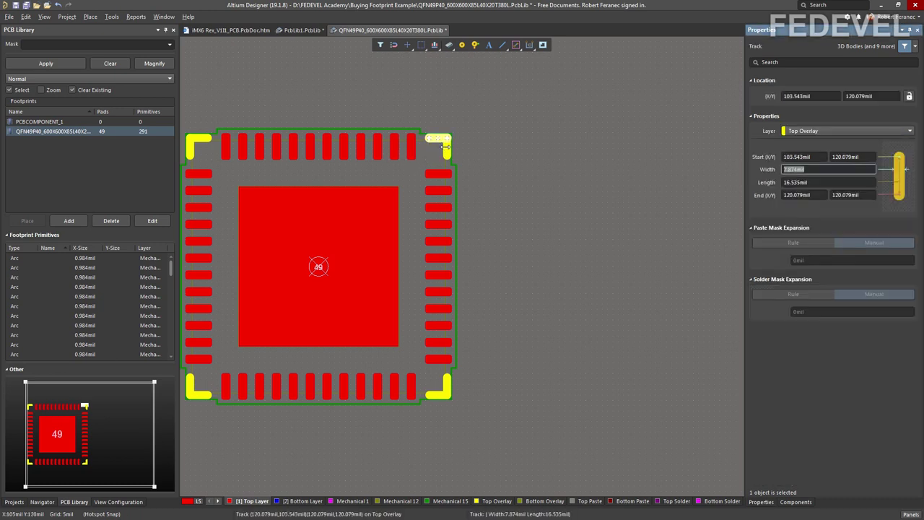
{"action": "left_click", "coordinate": [447, 152]}
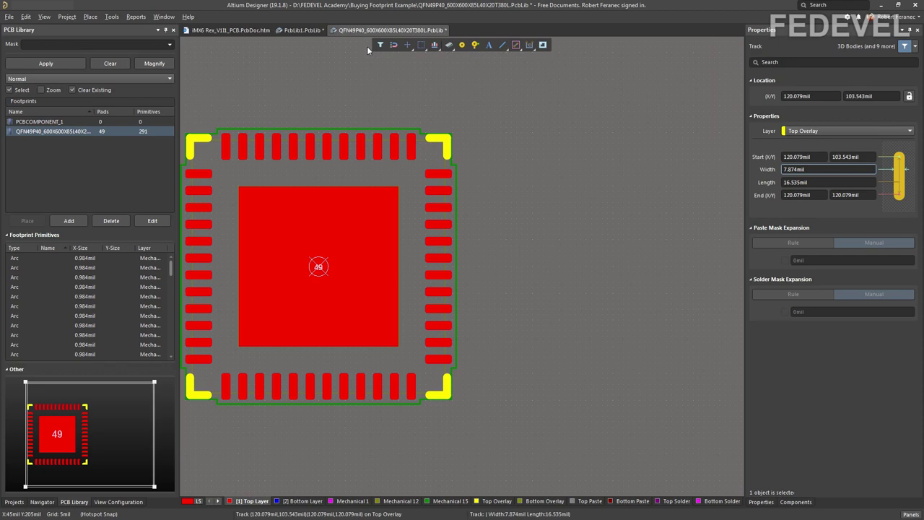
Step: Compare the pasted footprint with the PcbLib1 original and check it in 3D, finishing in the 2D layout view
{"action": "left_click", "coordinate": [302, 31]}
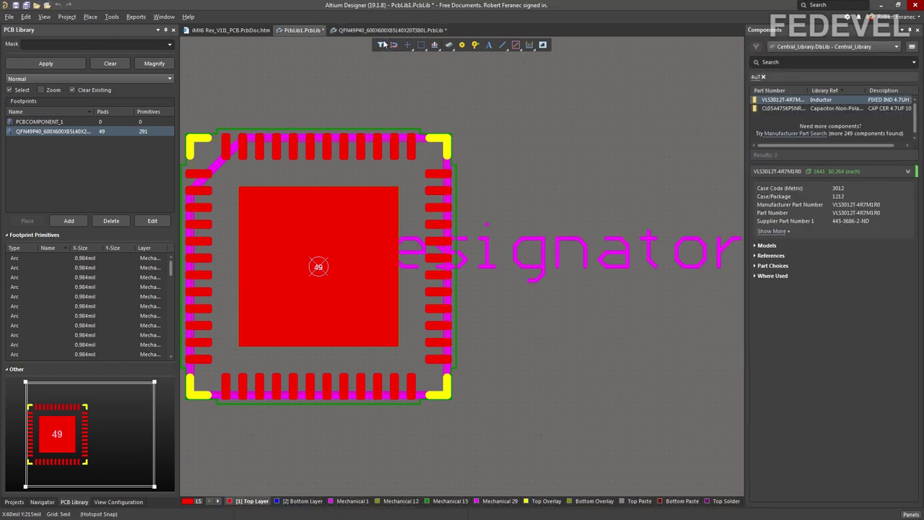
{"action": "key", "text": "ctrl+Tab"}
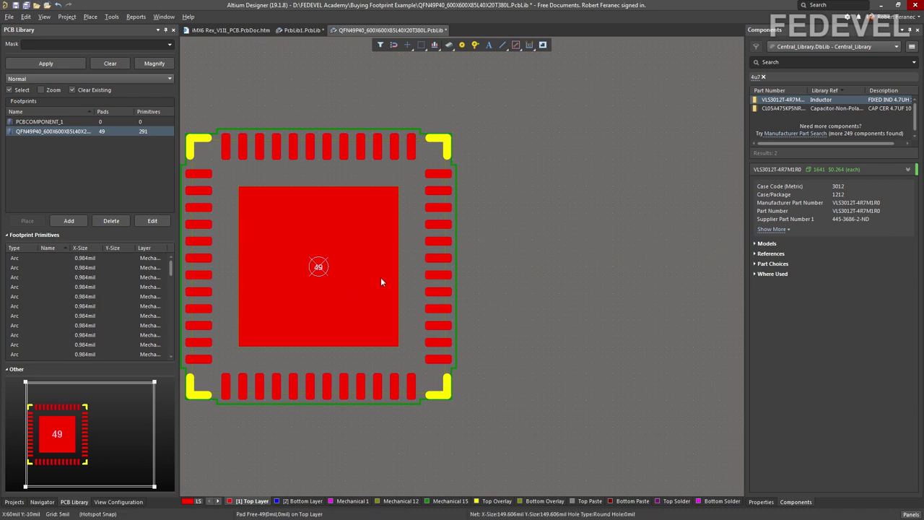
{"action": "scroll", "coordinate": [525, 297], "scroll_direction": "down", "scroll_amount": 5}
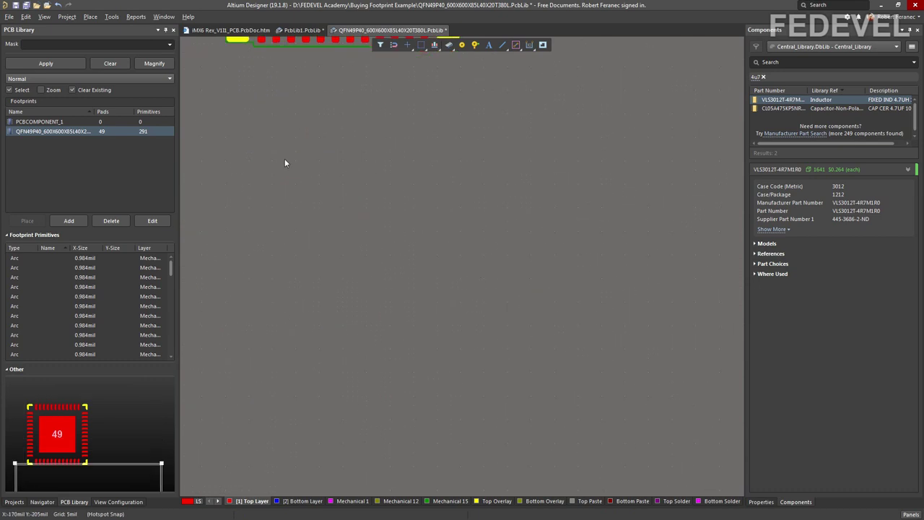
{"action": "left_click", "coordinate": [44, 17]}
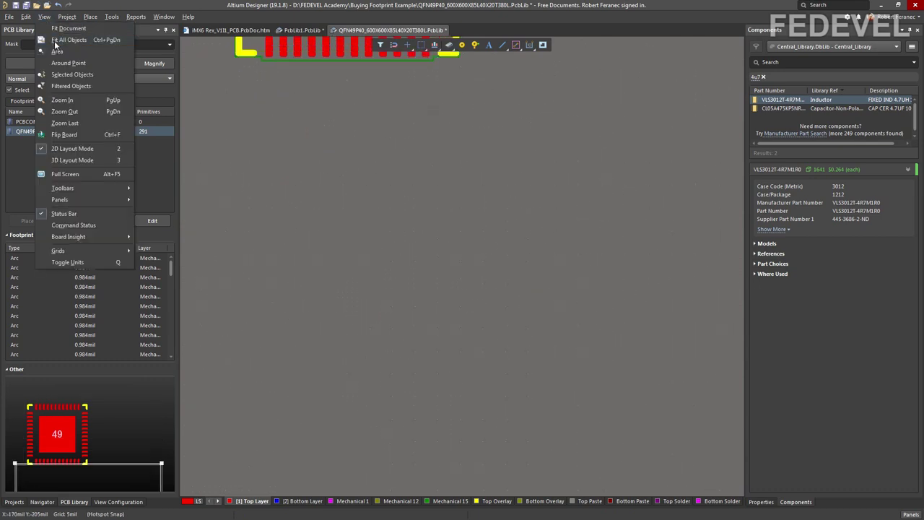
{"action": "left_click", "coordinate": [55, 42]}
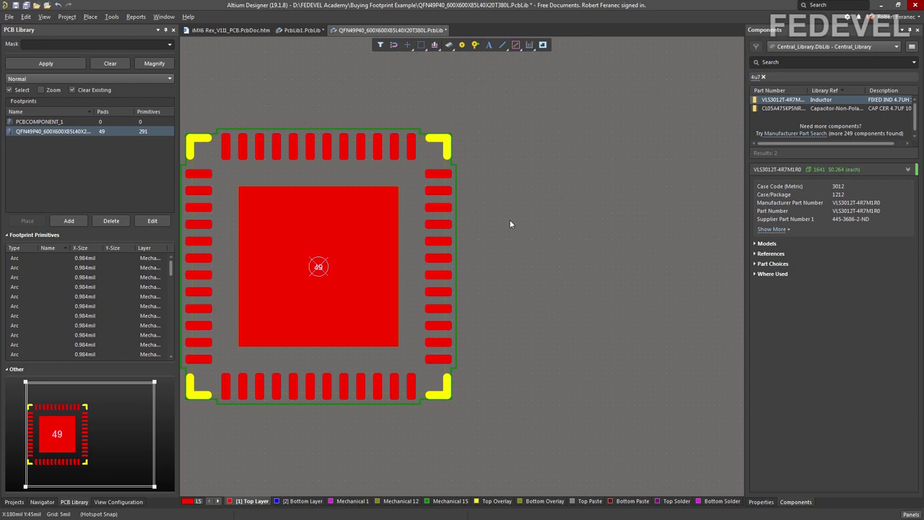
{"action": "key", "text": "3"}
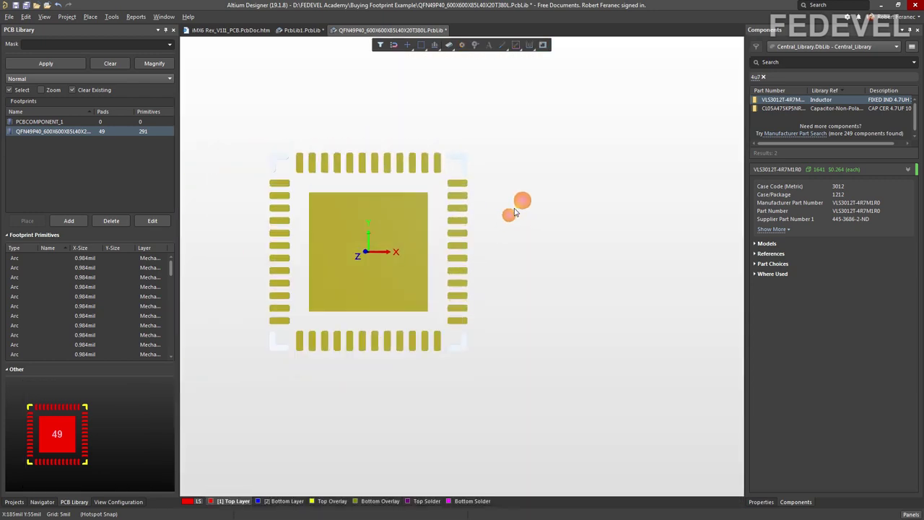
{"action": "key", "text": "2"}
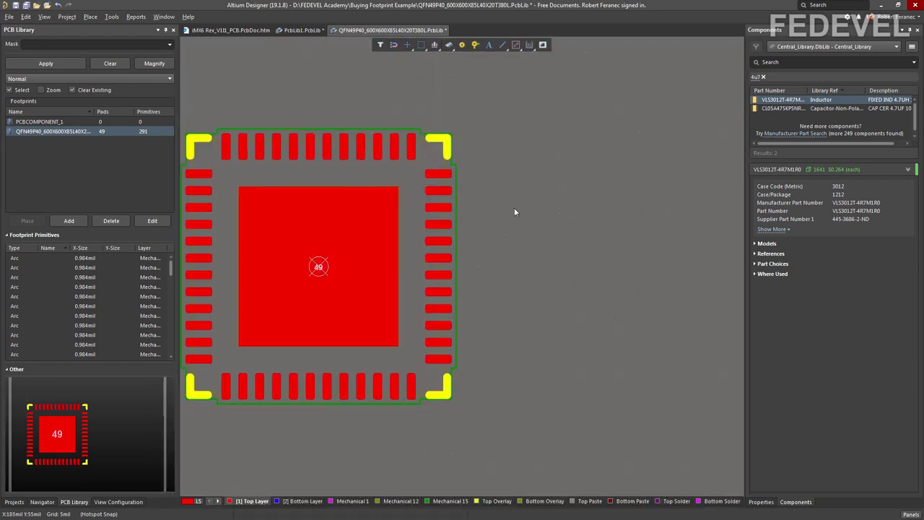
Step: Load QFN49P40_600X600X85L40X20T380.STEP from D:\FEDEVEL Academy\Buying Footprint Example as a new 3D body
{"action": "left_click", "coordinate": [90, 16]}
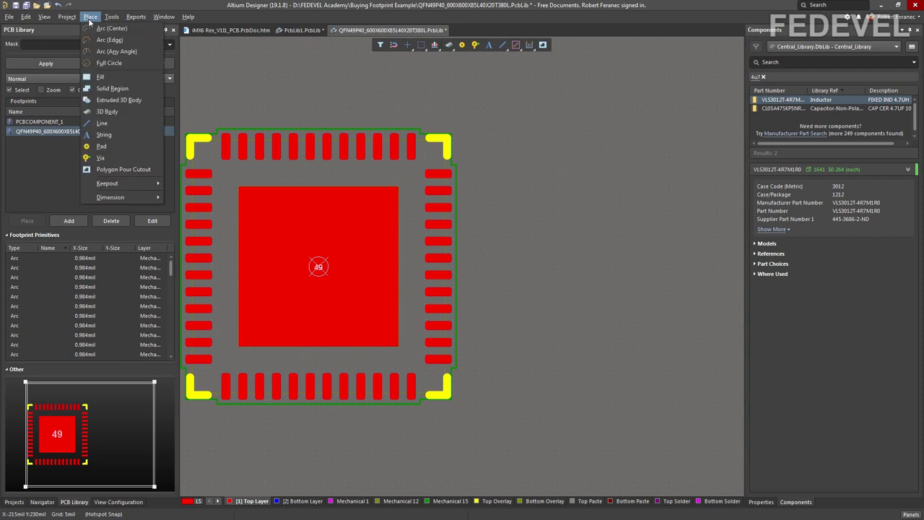
{"action": "left_click", "coordinate": [99, 113]}
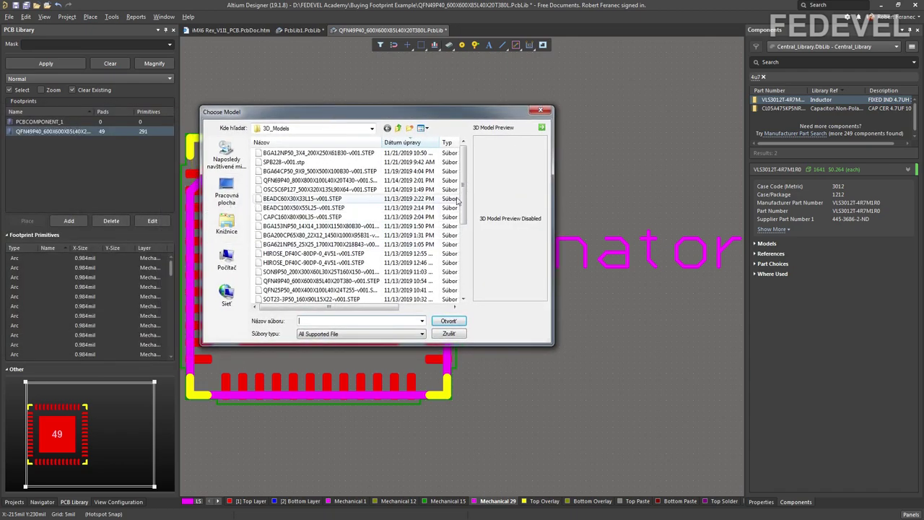
{"action": "left_click", "coordinate": [235, 260]}
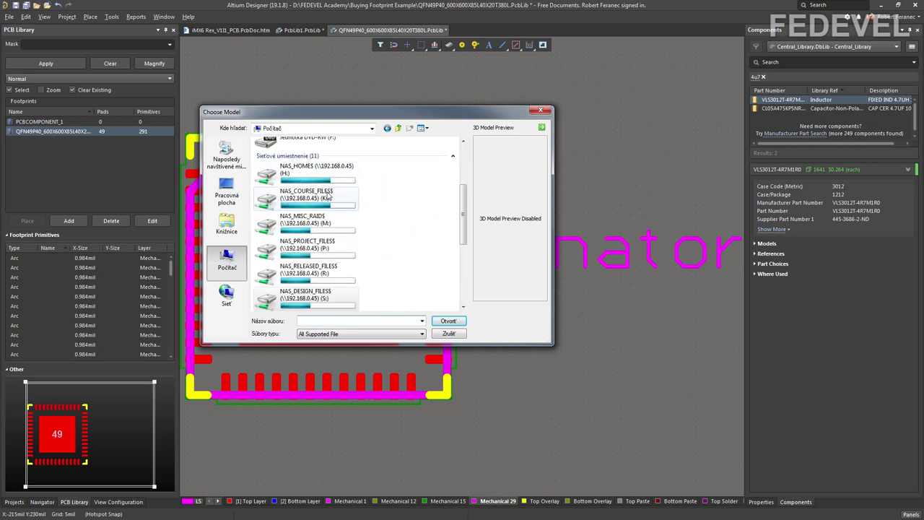
{"action": "left_click_drag", "start_coordinate": [463, 213], "coordinate": [465, 179]}
{"action": "double_click", "coordinate": [299, 187]}
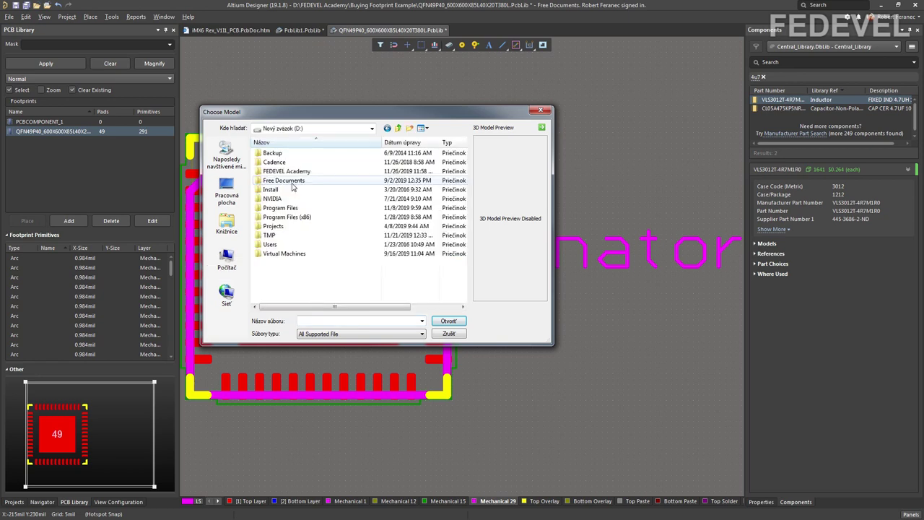
{"action": "double_click", "coordinate": [288, 172]}
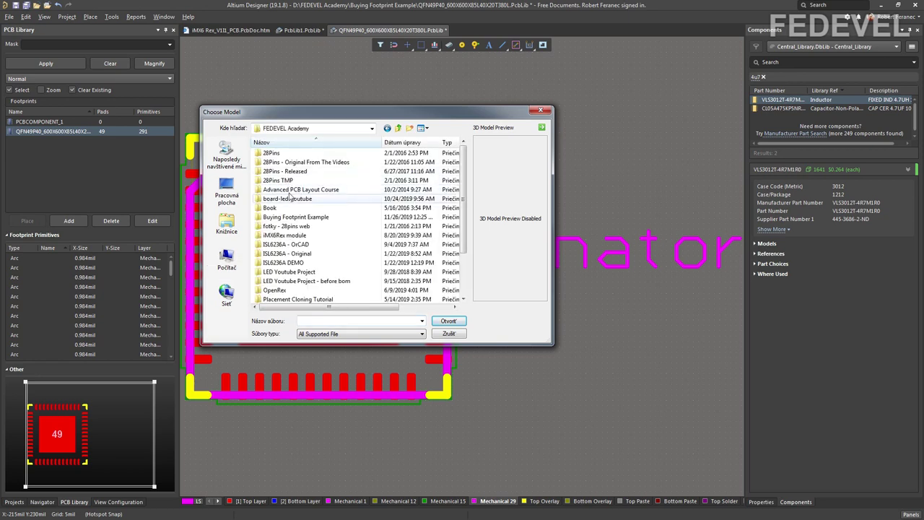
{"action": "double_click", "coordinate": [289, 217]}
{"action": "left_click", "coordinate": [290, 163]}
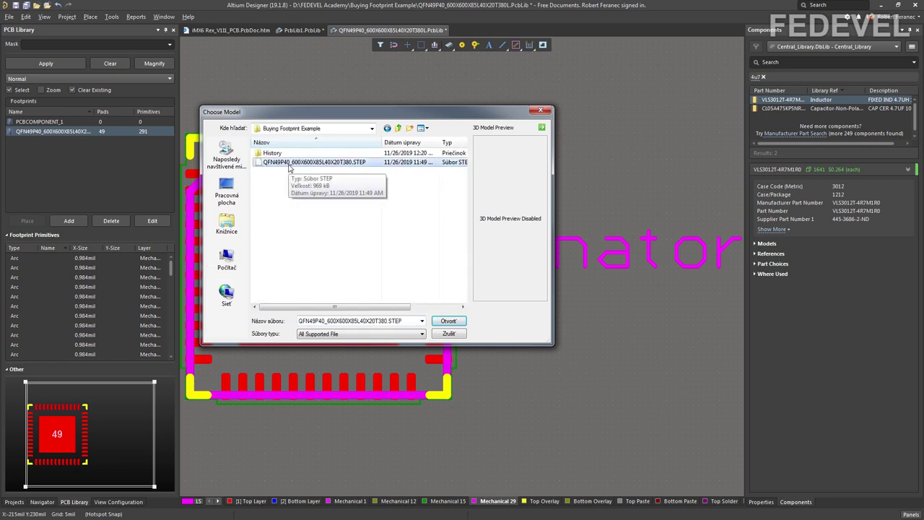
{"action": "left_click", "coordinate": [445, 321]}
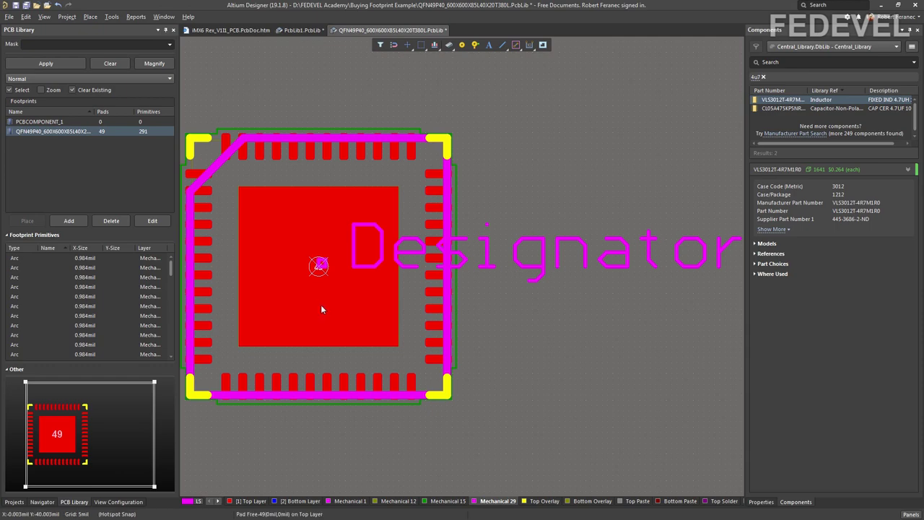
Step: Place the 3D body at the footprint's origin, centred on thermal pad 49, and finish placement
{"action": "scroll", "coordinate": [311, 278], "scroll_direction": "up", "scroll_amount": 2}
{"action": "scroll", "coordinate": [308, 274], "scroll_direction": "up", "scroll_amount": 2}
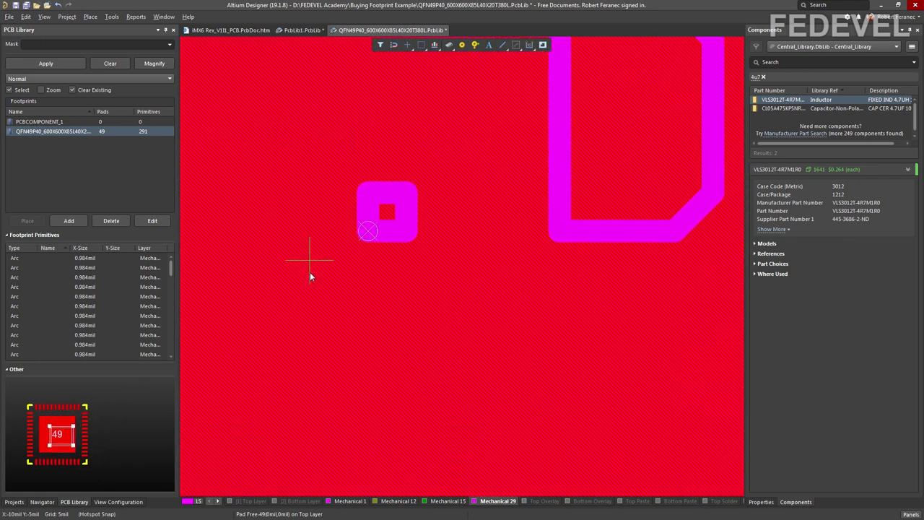
{"action": "left_click", "coordinate": [366, 231]}
{"action": "scroll", "coordinate": [417, 242], "scroll_direction": "down", "scroll_amount": 5}
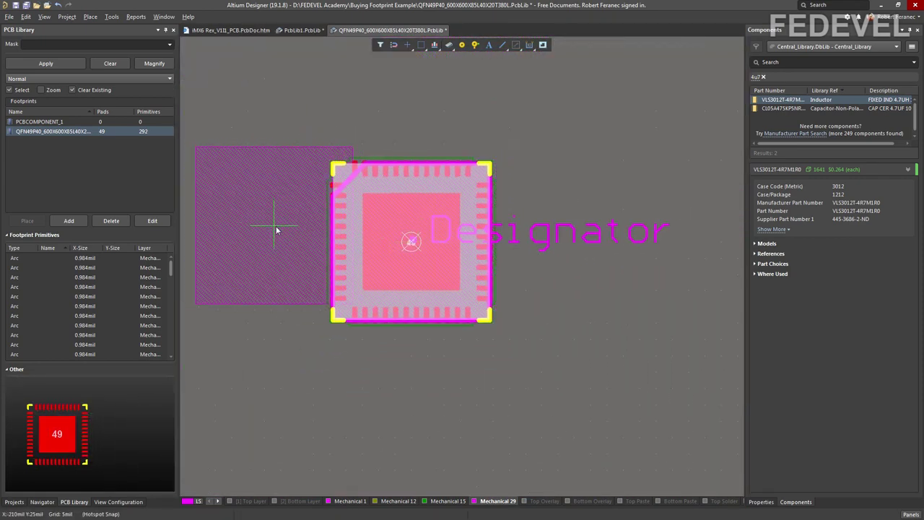
{"action": "key", "text": "Escape"}
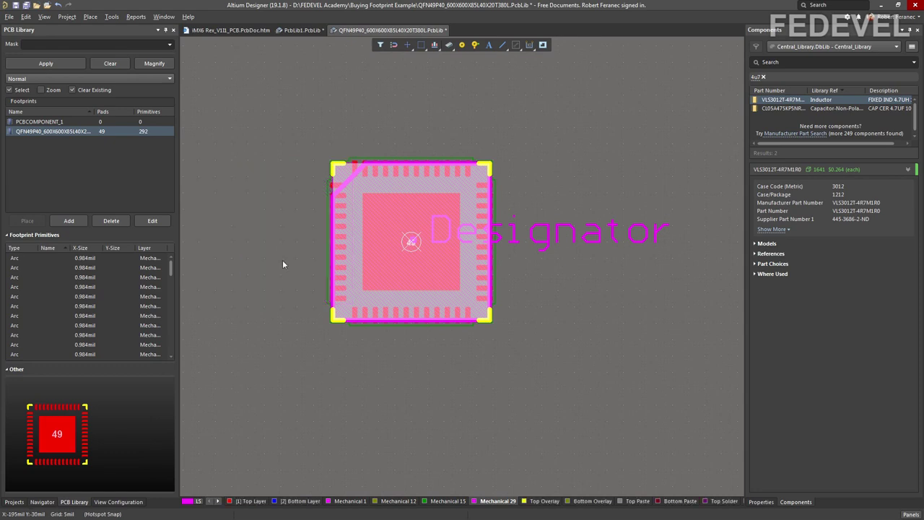
Step: Examine the 3D model's alignment with the pads and pin 1 from several angles, finishing with the whole footprint in 2D
{"action": "key", "text": "3"}
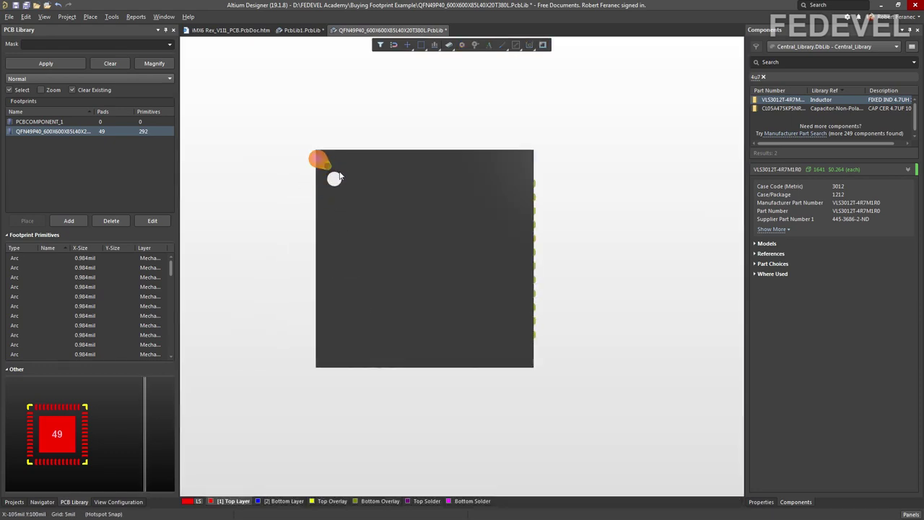
{"action": "scroll", "coordinate": [378, 213], "scroll_direction": "down", "scroll_amount": 2}
{"action": "key", "text": "shift"}
{"action": "left_click_drag", "start_coordinate": [313, 331], "coordinate": [367, 289]}
{"action": "scroll", "coordinate": [350, 302], "scroll_direction": "up", "scroll_amount": 5}
{"action": "scroll", "coordinate": [351, 319], "scroll_direction": "down", "scroll_amount": 6}
{"action": "key", "text": "shift"}
{"action": "left_click_drag", "start_coordinate": [370, 256], "coordinate": [390, 290]}
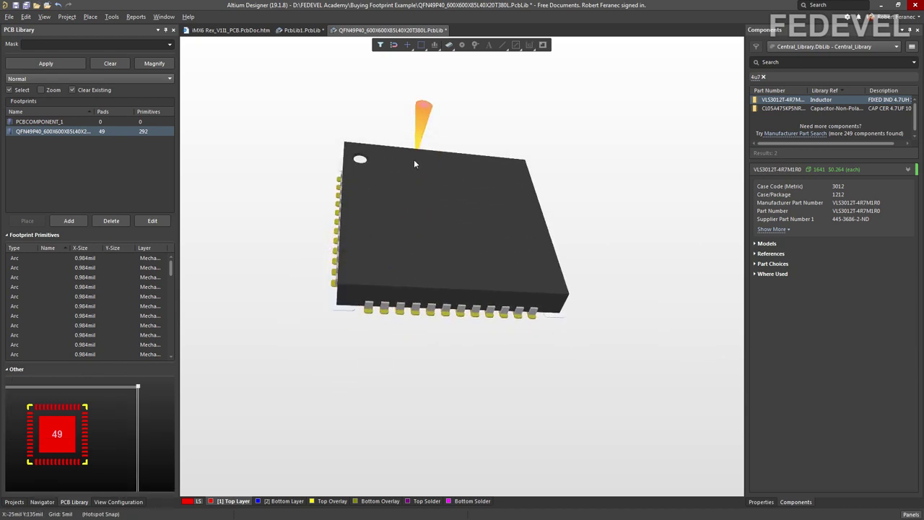
{"action": "scroll", "coordinate": [337, 238], "scroll_direction": "up", "scroll_amount": 3}
{"action": "scroll", "coordinate": [338, 238], "scroll_direction": "up", "scroll_amount": 2}
{"action": "scroll", "coordinate": [421, 166], "scroll_direction": "up", "scroll_amount": 3}
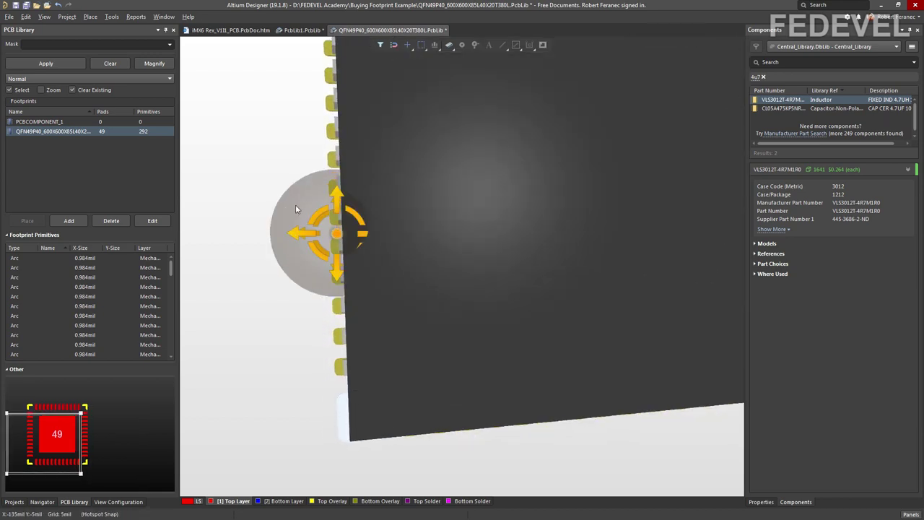
{"action": "left_click_drag", "start_coordinate": [288, 209], "coordinate": [418, 227]}
{"action": "key", "text": "2"}
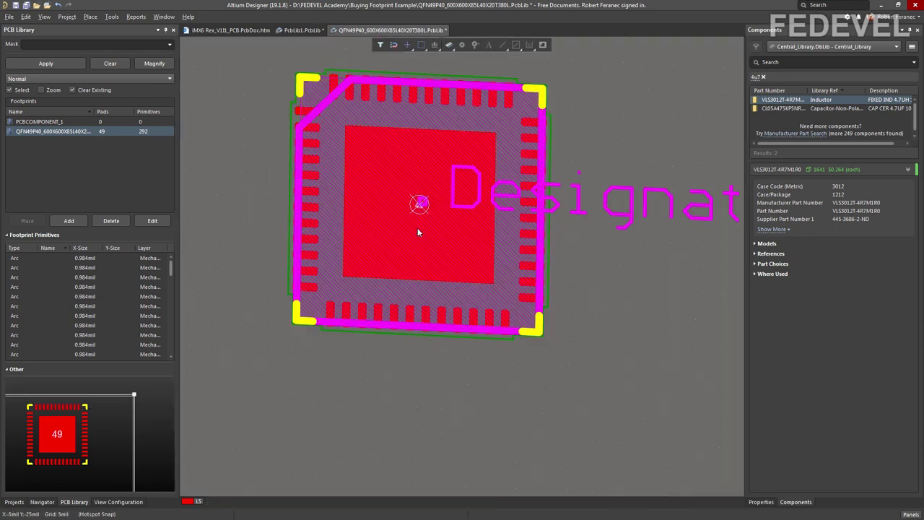
{"action": "left_click", "coordinate": [44, 16]}
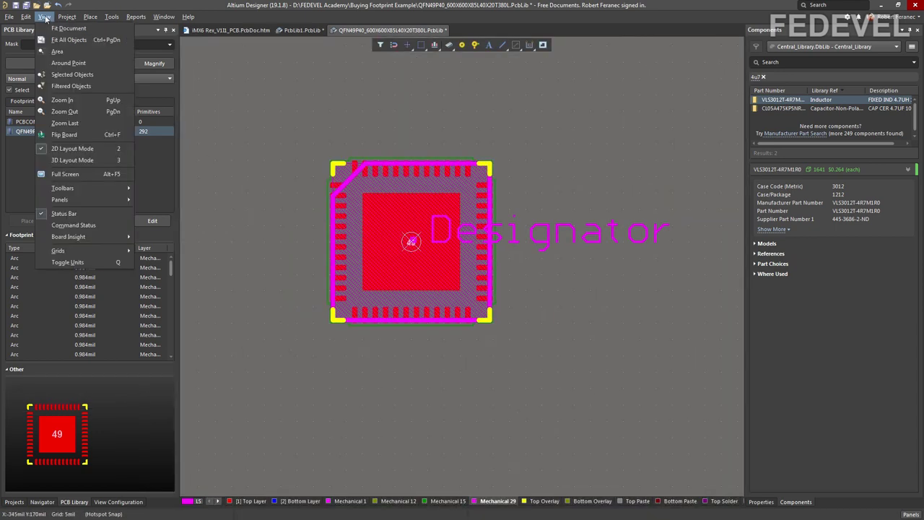
{"action": "left_click", "coordinate": [52, 39]}
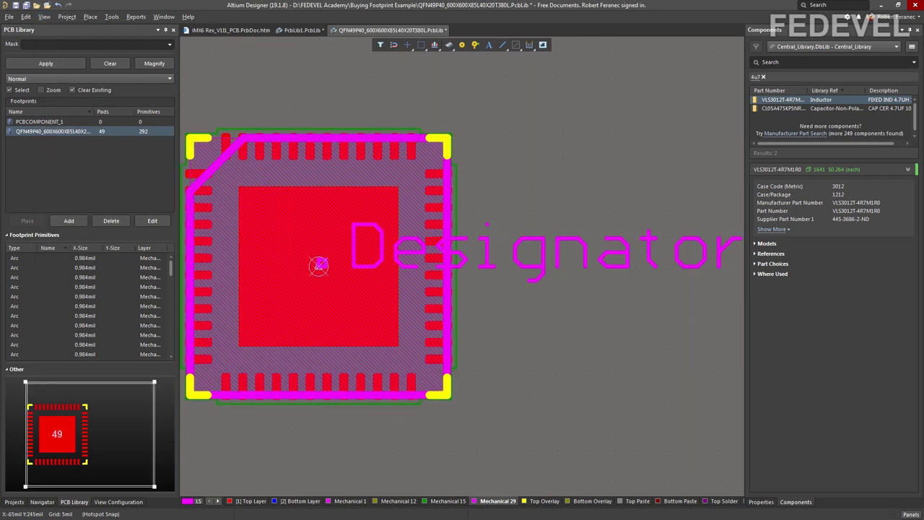
Step: Close PcbLib1.PcbLib without saving its changes
{"action": "left_click", "coordinate": [16, 503]}
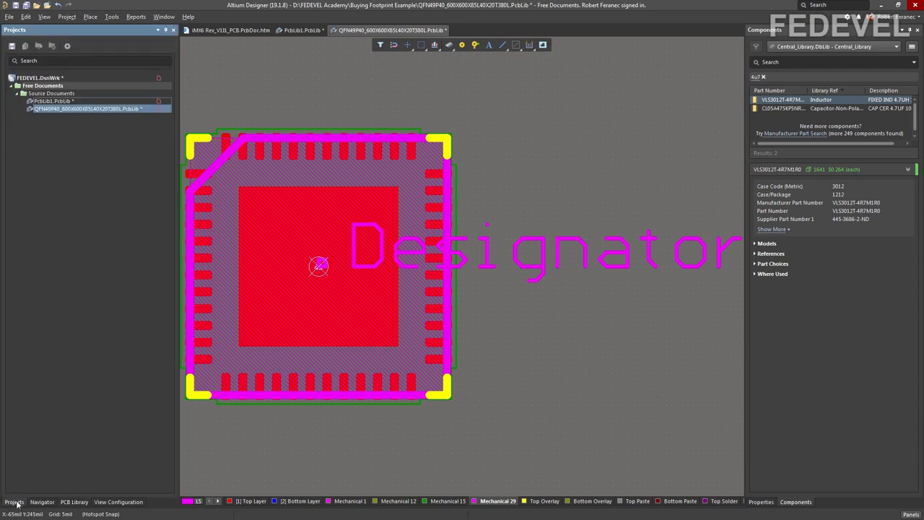
{"action": "right_click", "coordinate": [58, 103]}
{"action": "left_click", "coordinate": [80, 109]}
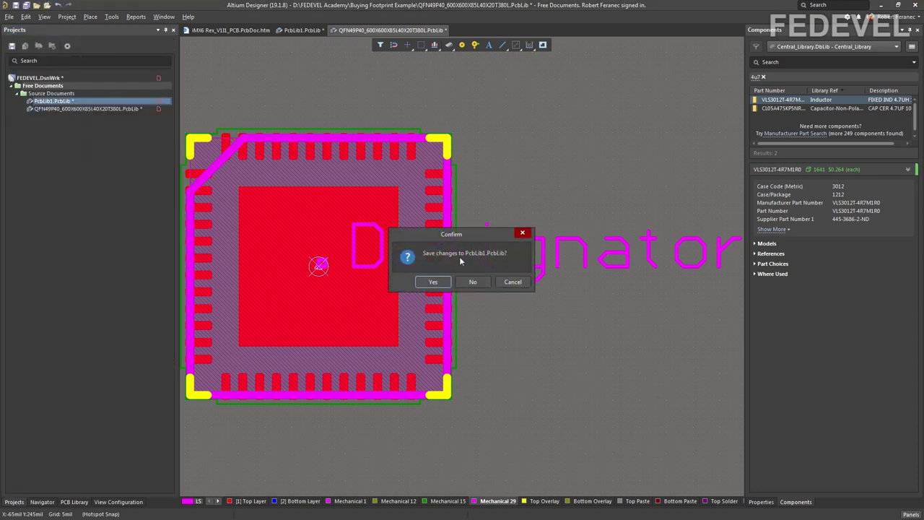
{"action": "left_click", "coordinate": [473, 282]}
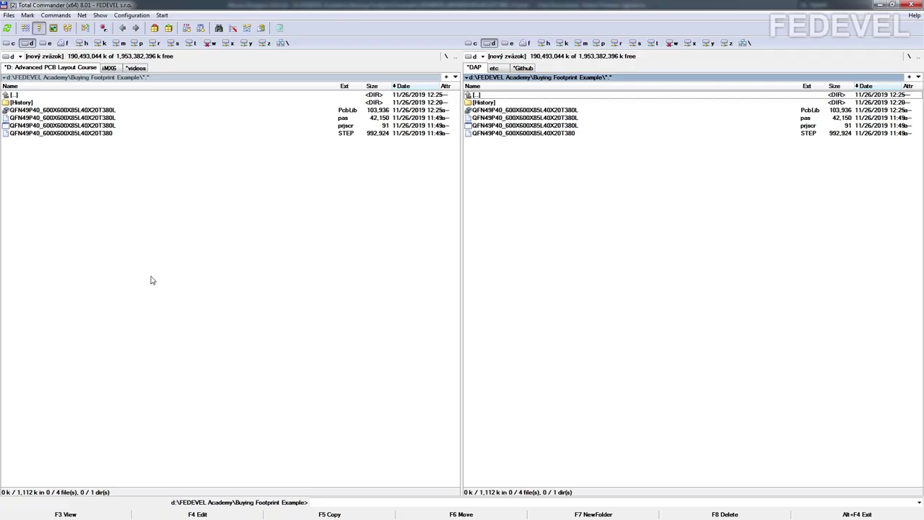
Step: Switch to Total Commander and review the PcbLib, pas, prjscr and STEP files in the Buying Footprint Example folder
{"action": "left_click", "coordinate": [116, 177]}
{"action": "left_click", "coordinate": [105, 112]}
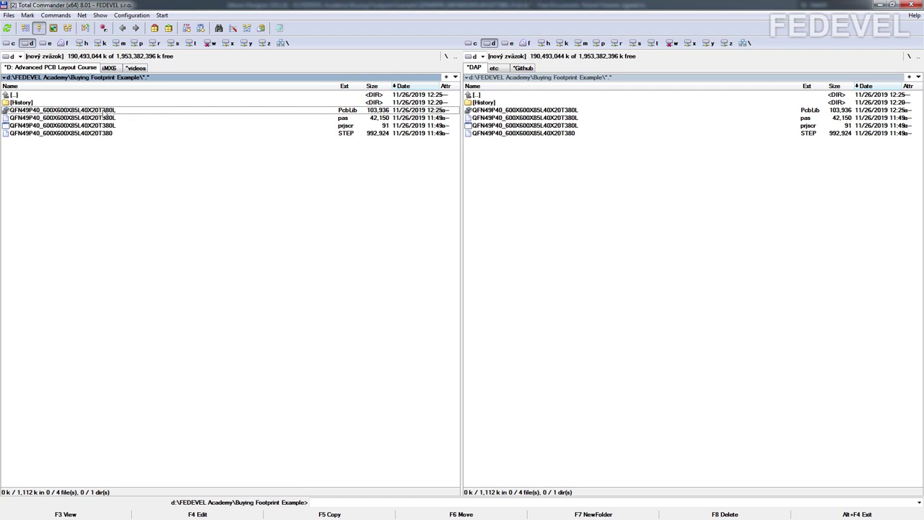
{"action": "left_click", "coordinate": [101, 118]}
{"action": "left_click", "coordinate": [98, 125]}
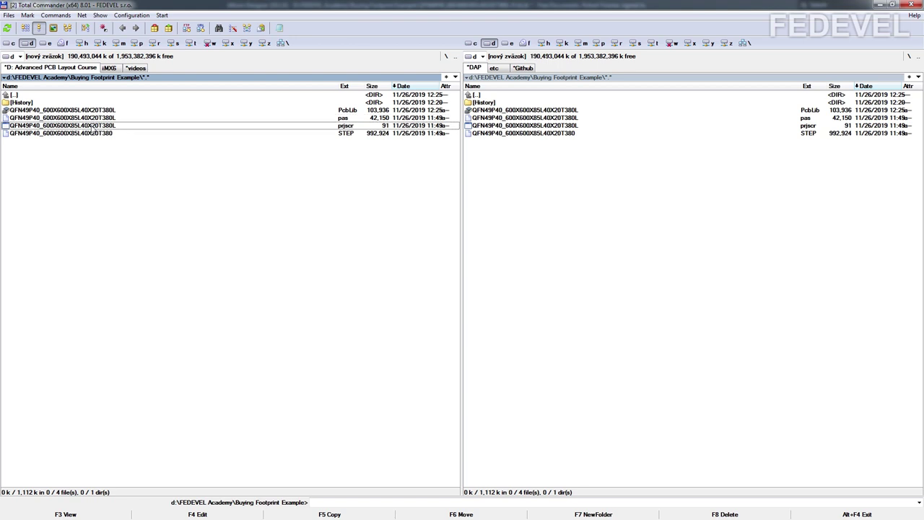
{"action": "left_click", "coordinate": [86, 134]}
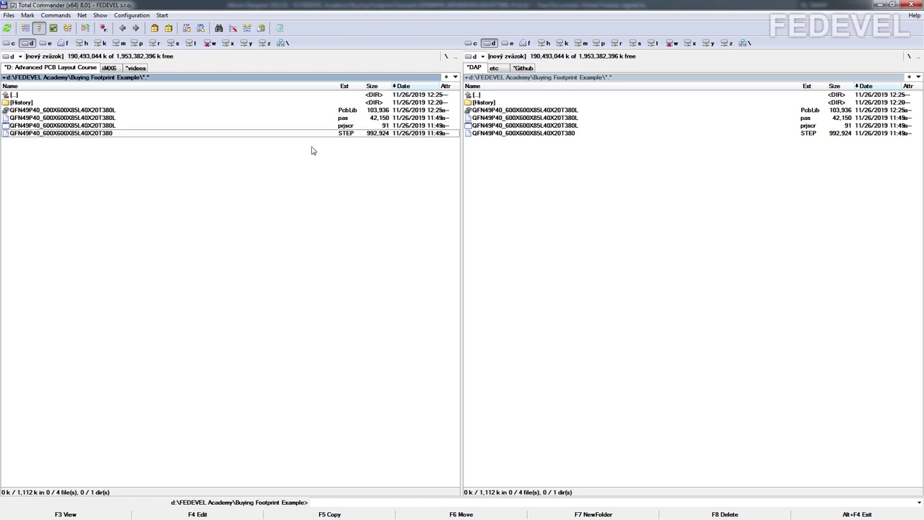
Step: Open QFN49P40_600X600X85L40X20T380L.PcbLib in Altium Designer and delete the empty PCBComponent_1 footprint from it
{"action": "left_click", "coordinate": [106, 111]}
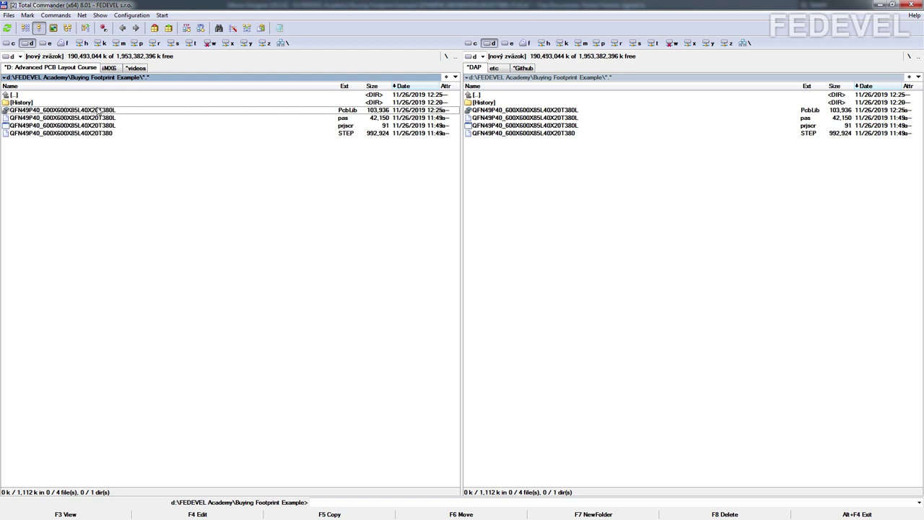
{"action": "key", "text": "Return"}
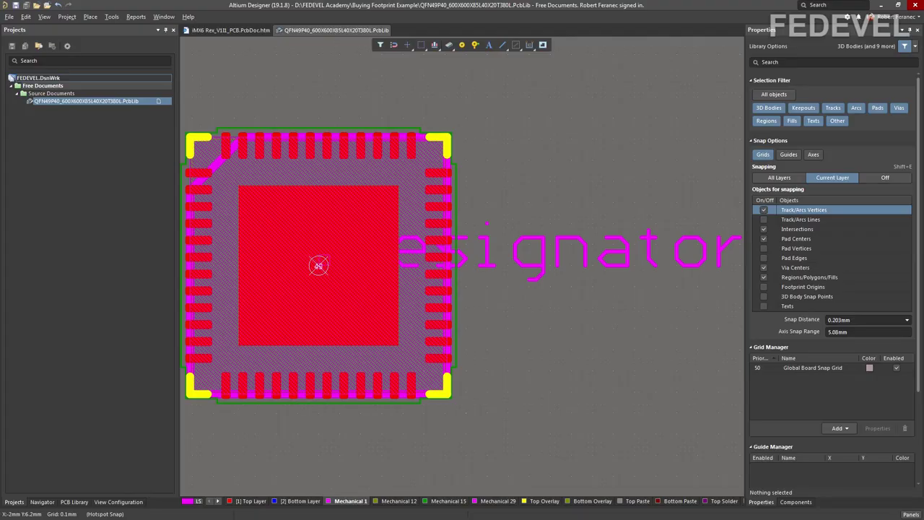
{"action": "left_click", "coordinate": [67, 502]}
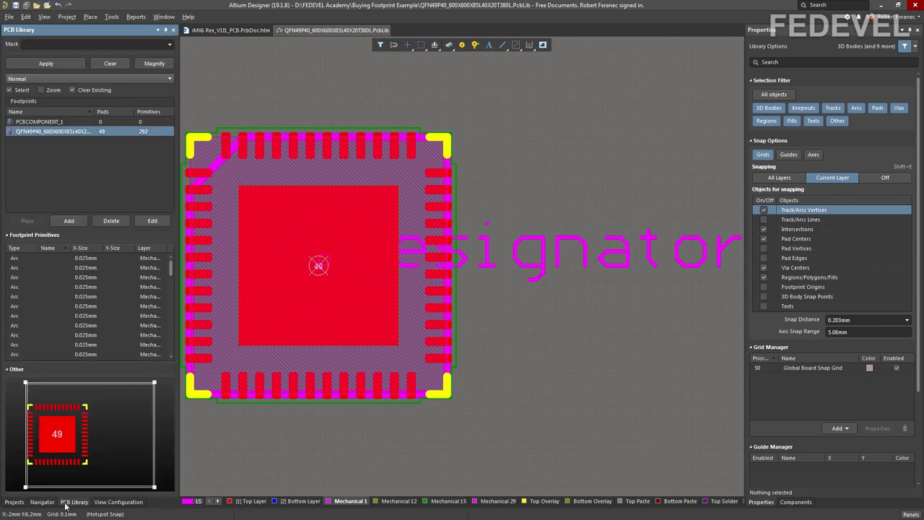
{"action": "left_click", "coordinate": [43, 123]}
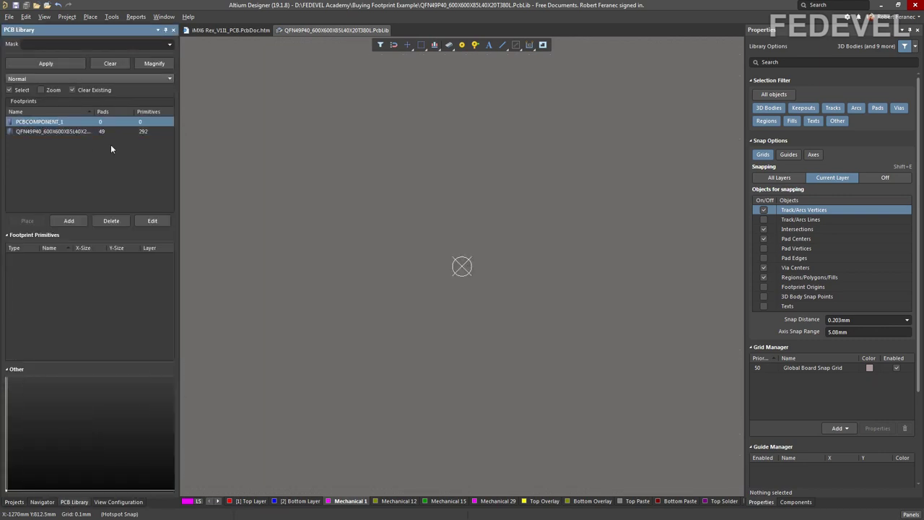
{"action": "key", "text": "Delete"}
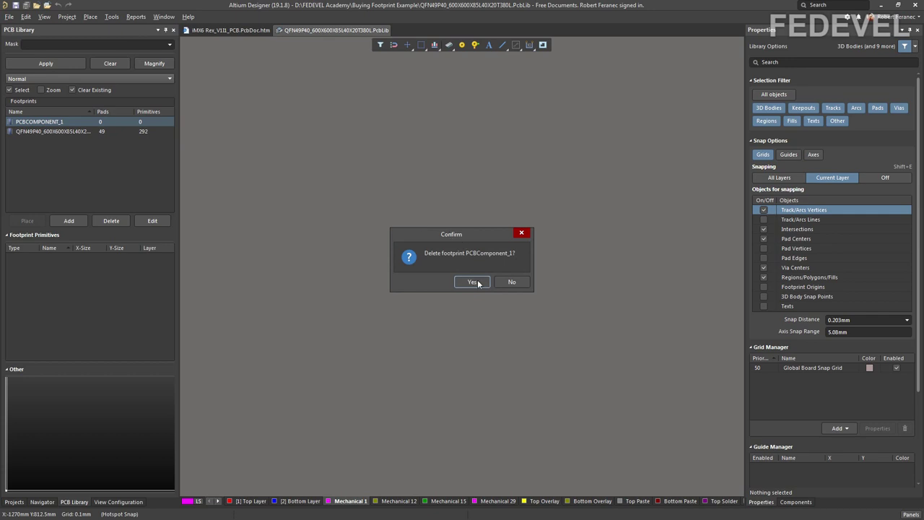
{"action": "left_click", "coordinate": [469, 281]}
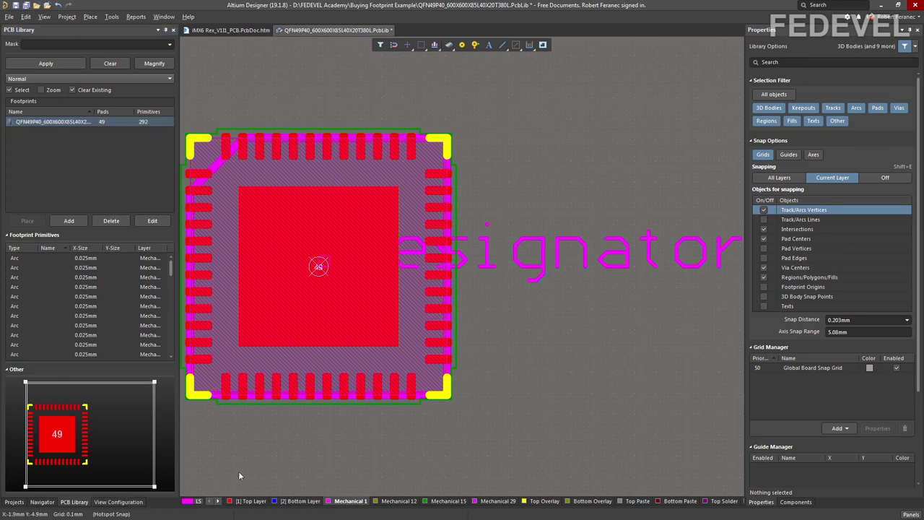
Step: Check the library's layer list in the view configuration and turn object snapping off, returning to the footprint list
{"action": "key", "text": "l"}
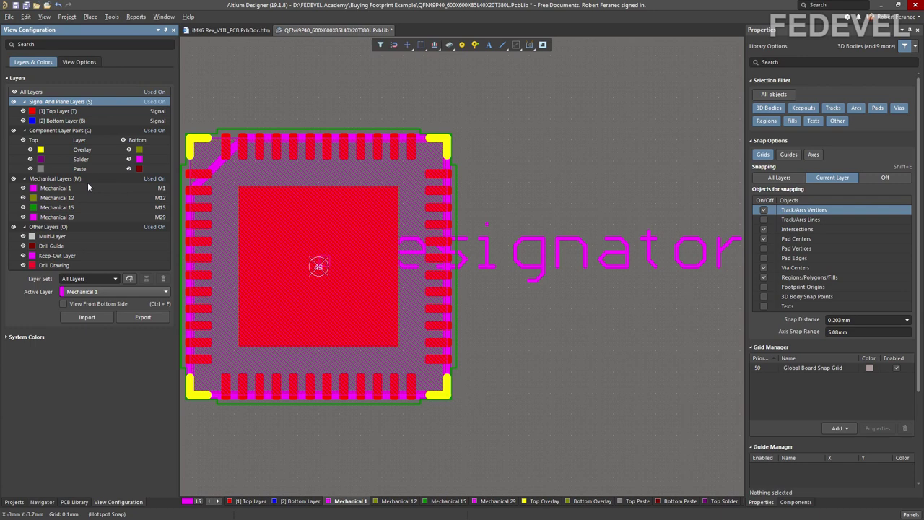
{"action": "key", "text": "shift+e"}
{"action": "left_click", "coordinate": [73, 502]}
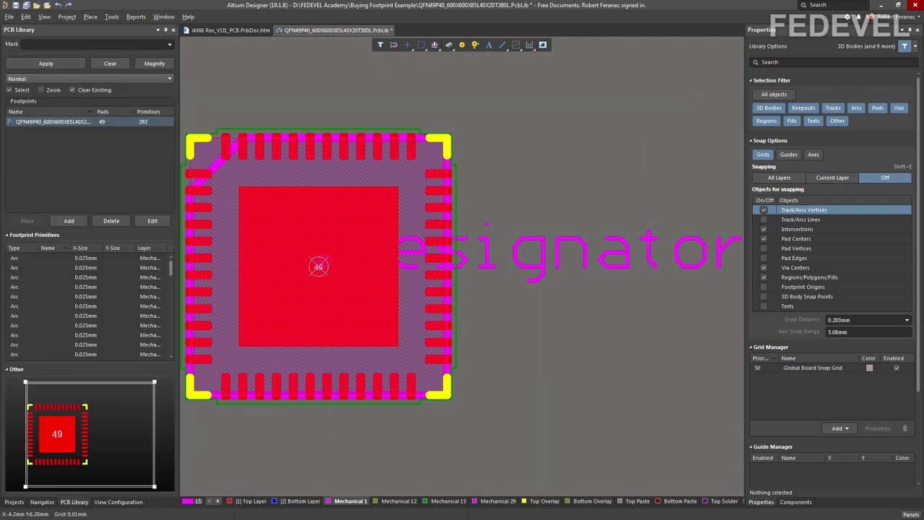
Step: Show the footprint in single-layer mode and examine pads 13 to 18 on the Top Layer and Top Solder layers
{"action": "key", "text": "shift+s"}
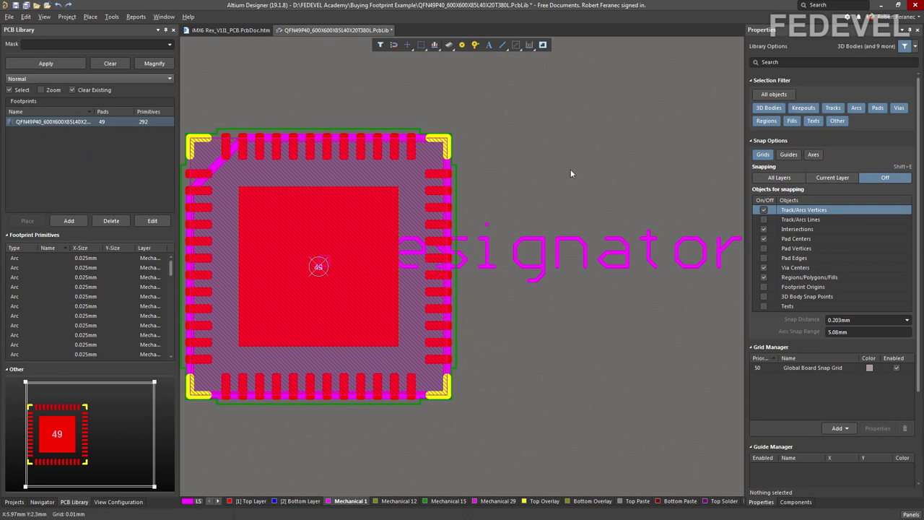
{"action": "left_click", "coordinate": [245, 501]}
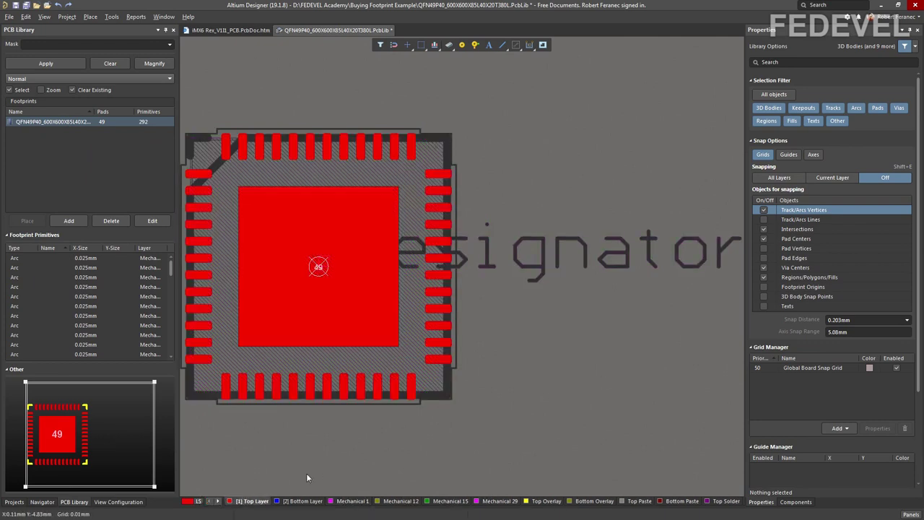
{"action": "left_click_drag", "start_coordinate": [310, 468], "coordinate": [416, 423]}
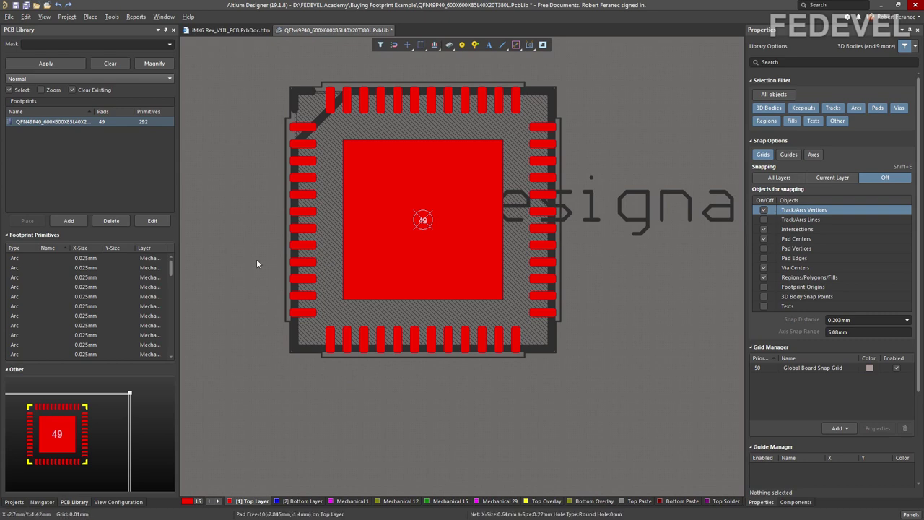
{"action": "scroll", "coordinate": [330, 351], "scroll_direction": "up", "scroll_amount": 4}
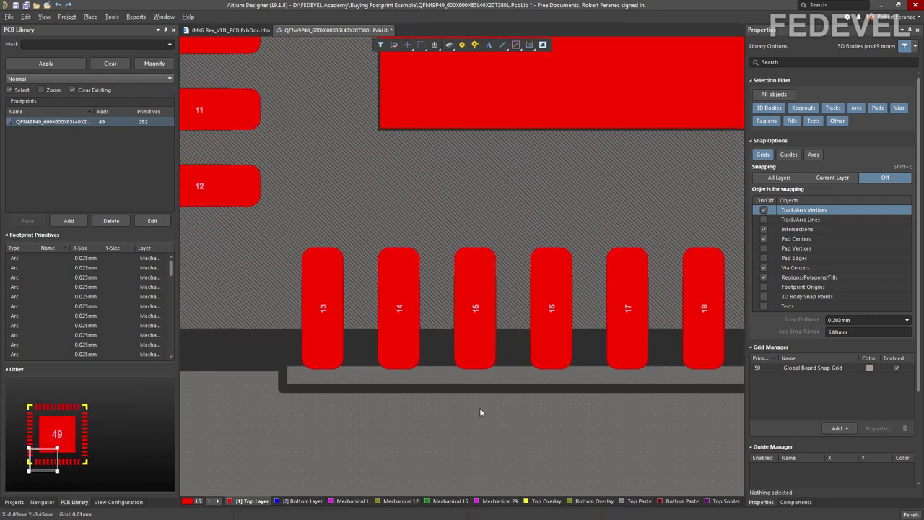
{"action": "left_click", "coordinate": [726, 500]}
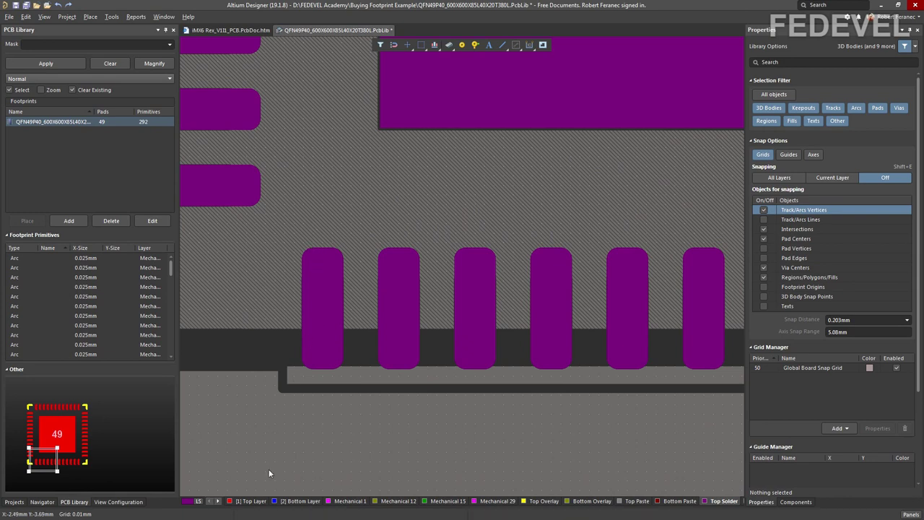
Step: Show the footprint's Top Layer, switch to Library Expert, and close its Create Footprint dialog
{"action": "left_click", "coordinate": [253, 501]}
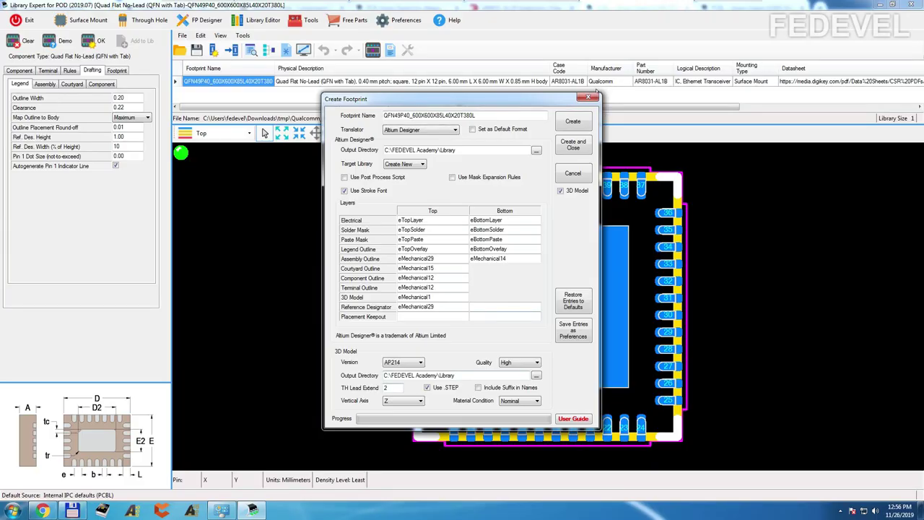
{"action": "left_click", "coordinate": [588, 98]}
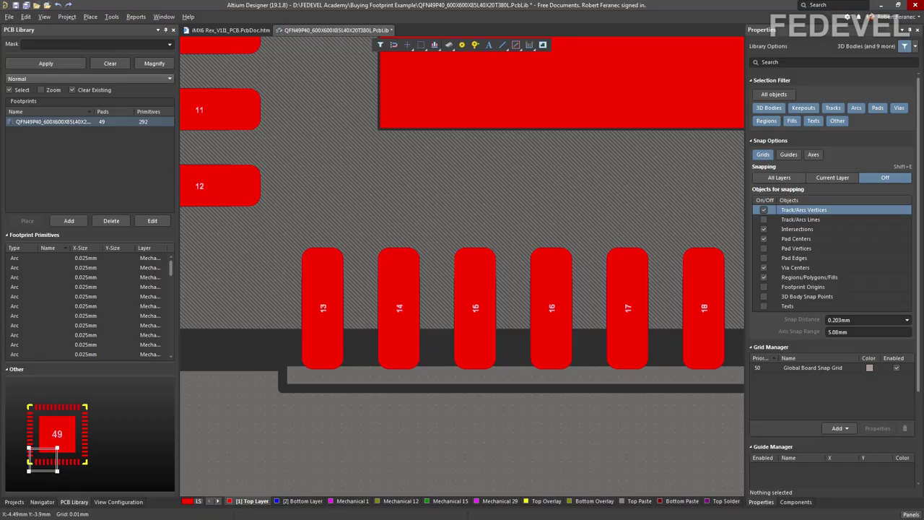
Step: Back in Altium Designer, set the manual top solder mask expansion of all the footprint's pads to 0.04 mm
{"action": "scroll", "coordinate": [299, 351], "scroll_direction": "down", "scroll_amount": 6}
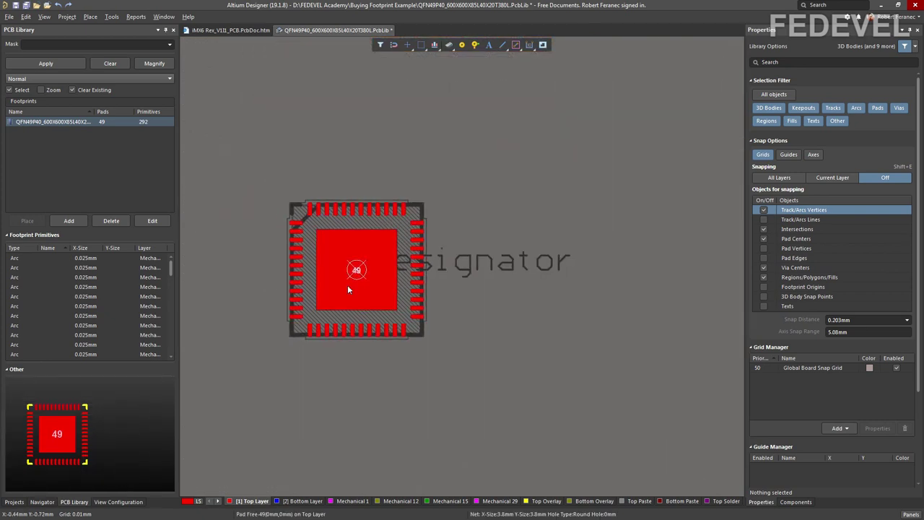
{"action": "left_click_drag", "start_coordinate": [509, 389], "coordinate": [509, 390]}
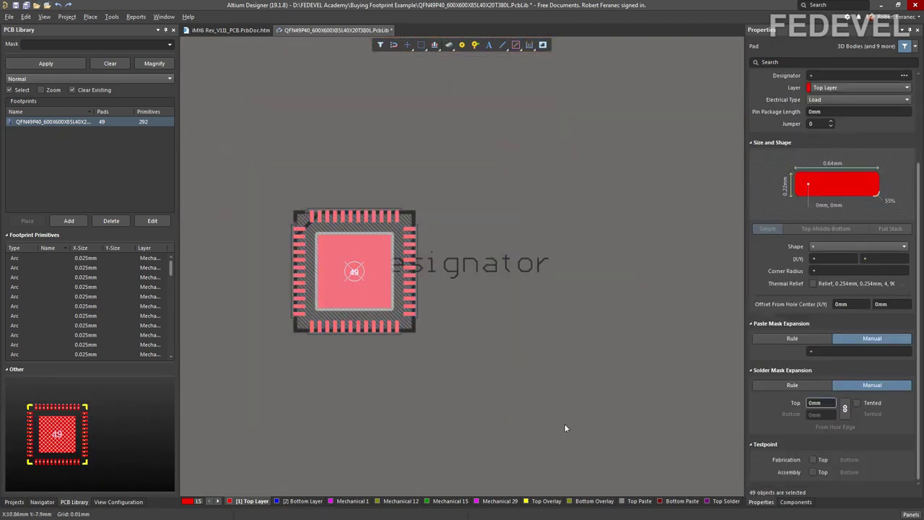
{"action": "left_click", "coordinate": [830, 403]}
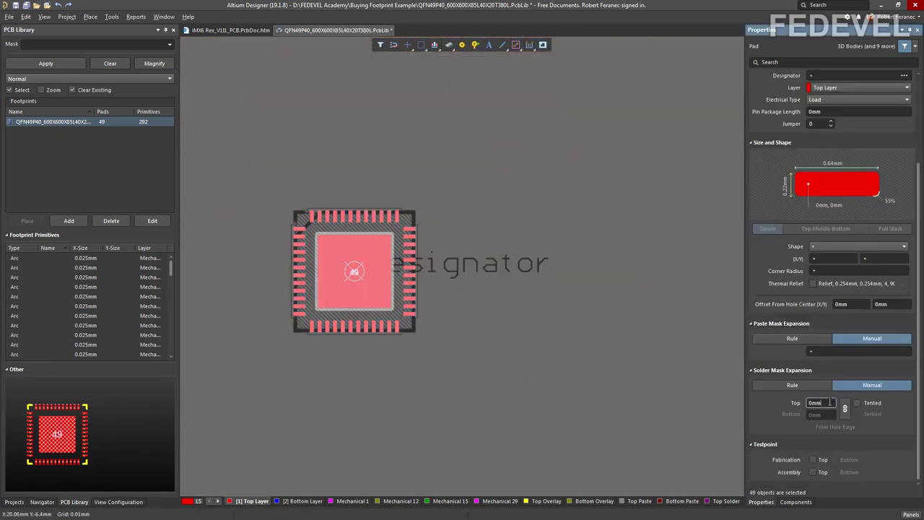
{"action": "type", "text": "0.04"}
{"action": "key", "text": "Return"}
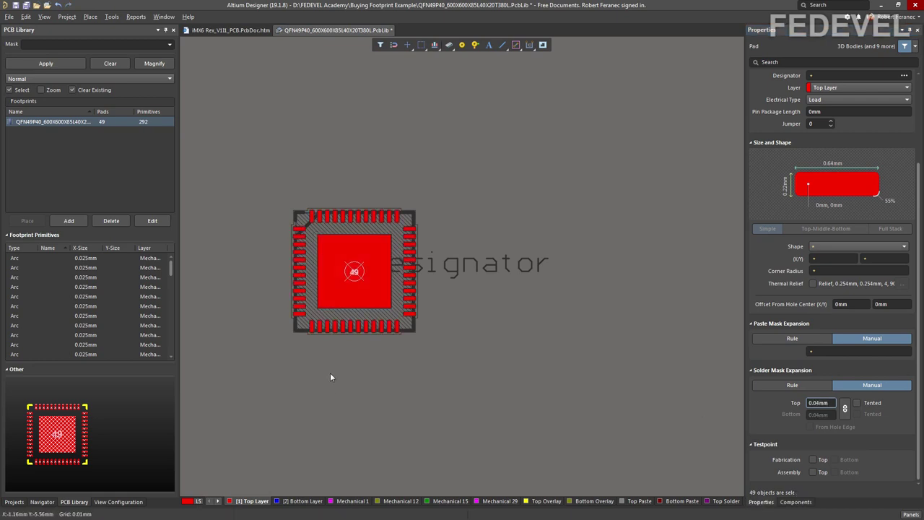
{"action": "left_click", "coordinate": [320, 351]}
{"action": "scroll", "coordinate": [320, 351], "scroll_direction": "up", "scroll_amount": 5}
{"action": "left_click_drag", "start_coordinate": [320, 351], "coordinate": [386, 456]}
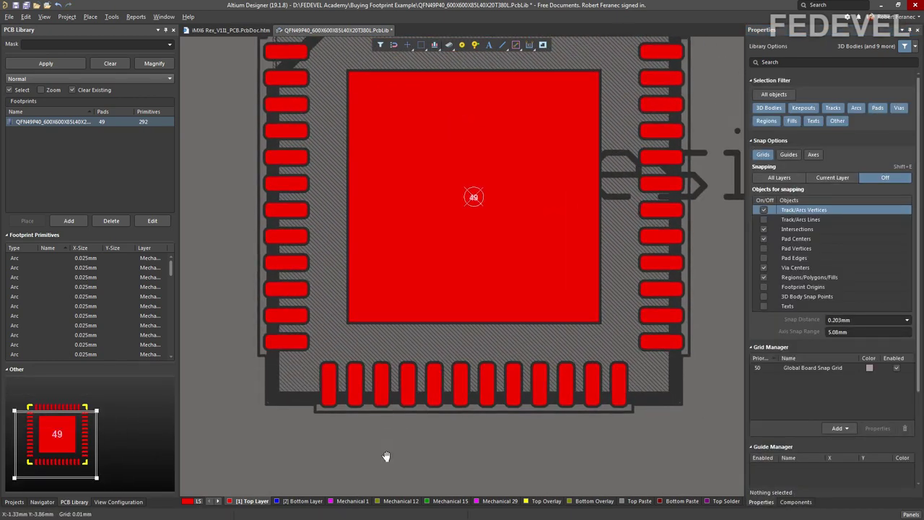
Step: Fit the whole footprint and examine the Bottom Layer, Mechanical 1 and Mechanical 12 outlines, comparing them with the drawing in Library Expert
{"action": "left_click", "coordinate": [44, 17]}
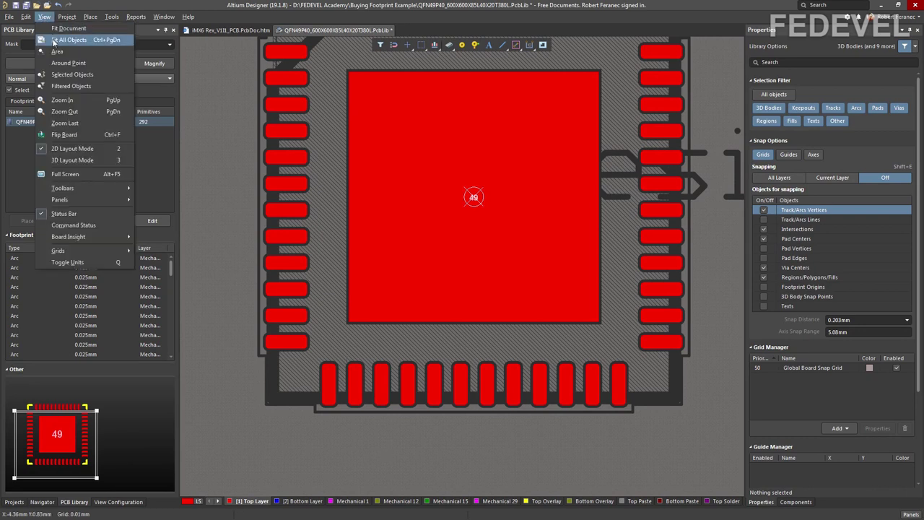
{"action": "left_click", "coordinate": [53, 40]}
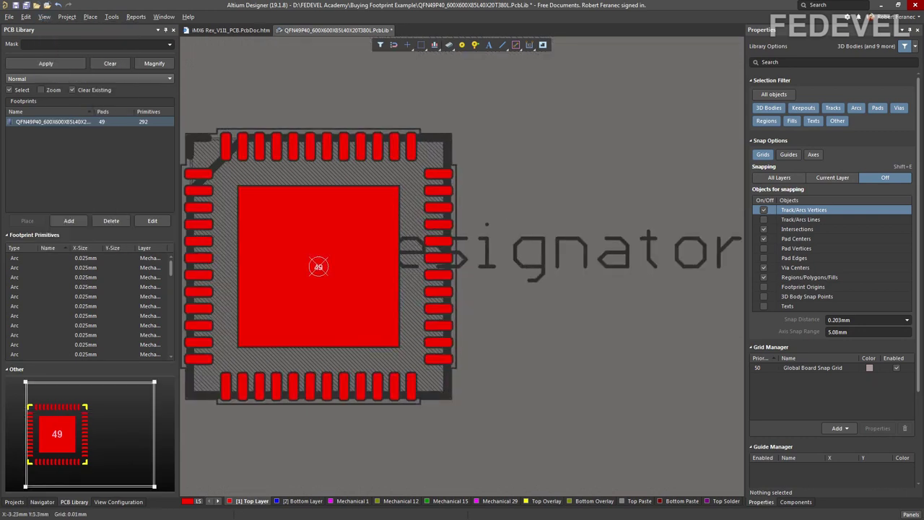
{"action": "left_click", "coordinate": [298, 500]}
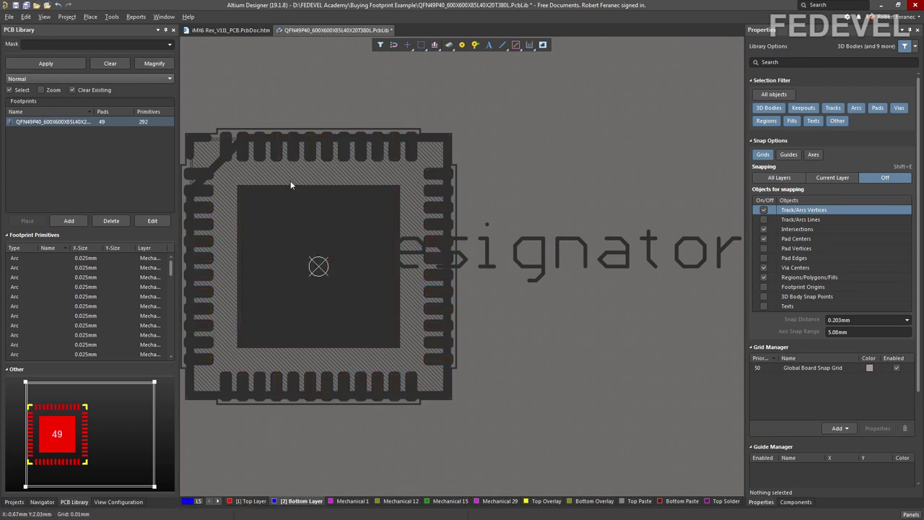
{"action": "left_click", "coordinate": [351, 501]}
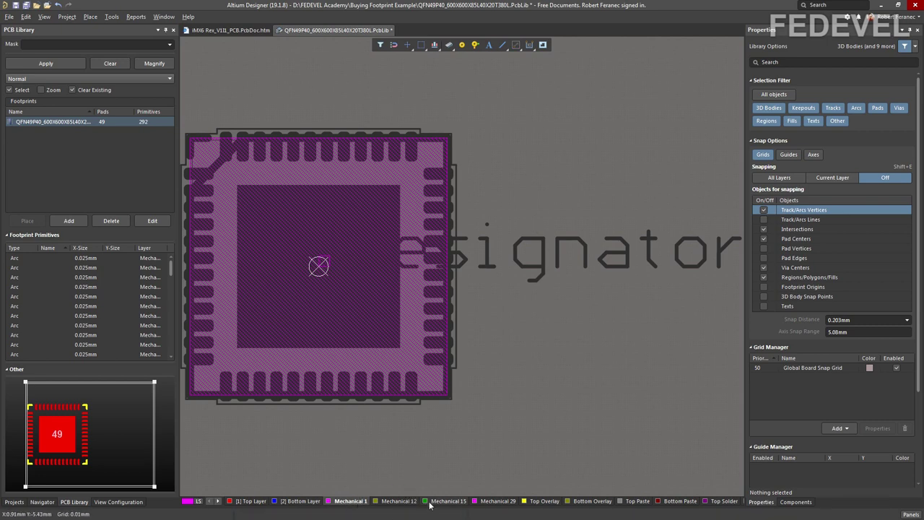
{"action": "left_click", "coordinate": [398, 501]}
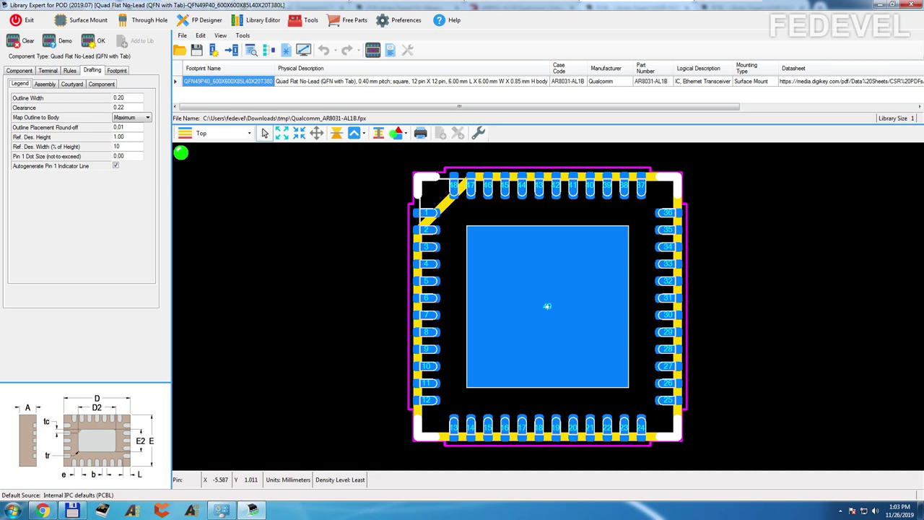
{"action": "left_click", "coordinate": [478, 133]}
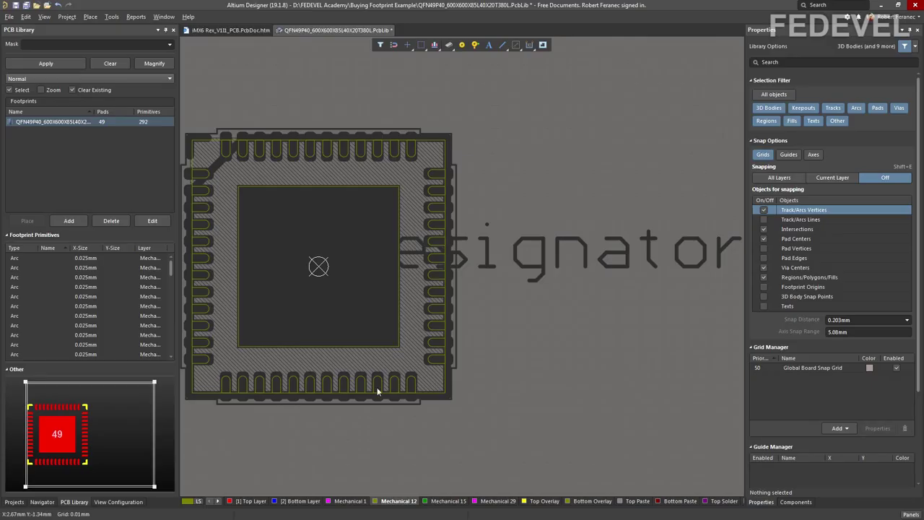
Step: Examine the Mechanical 15 outline and compare the Mechanical 29 outline and designator with the Top Overlay corner marks
{"action": "left_click", "coordinate": [438, 502]}
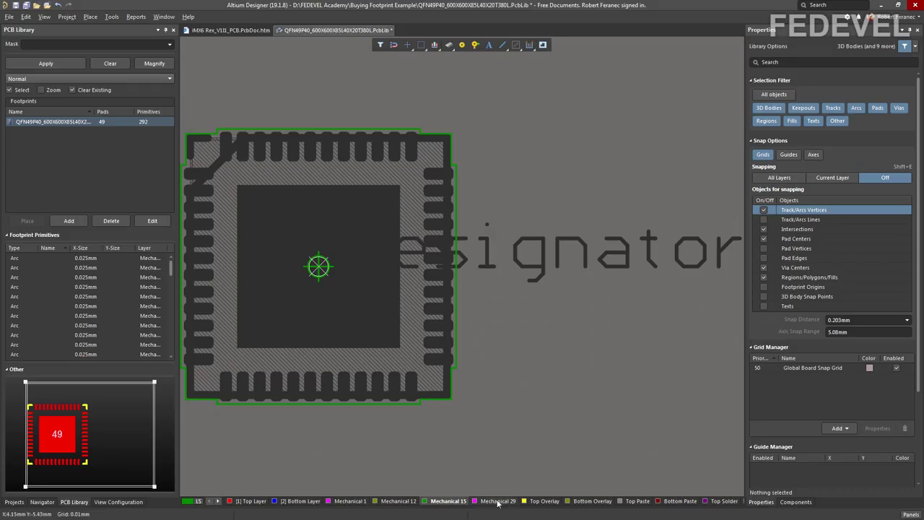
{"action": "left_click", "coordinate": [498, 501]}
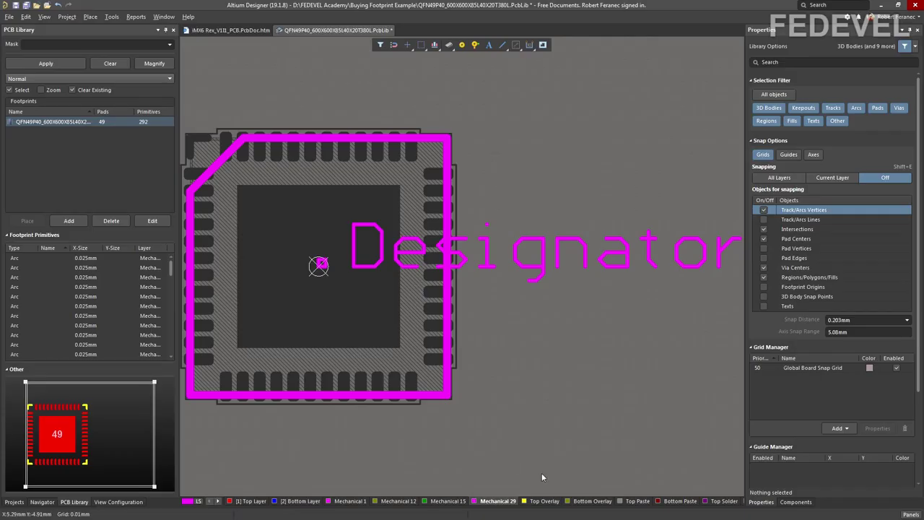
{"action": "left_click", "coordinate": [543, 501]}
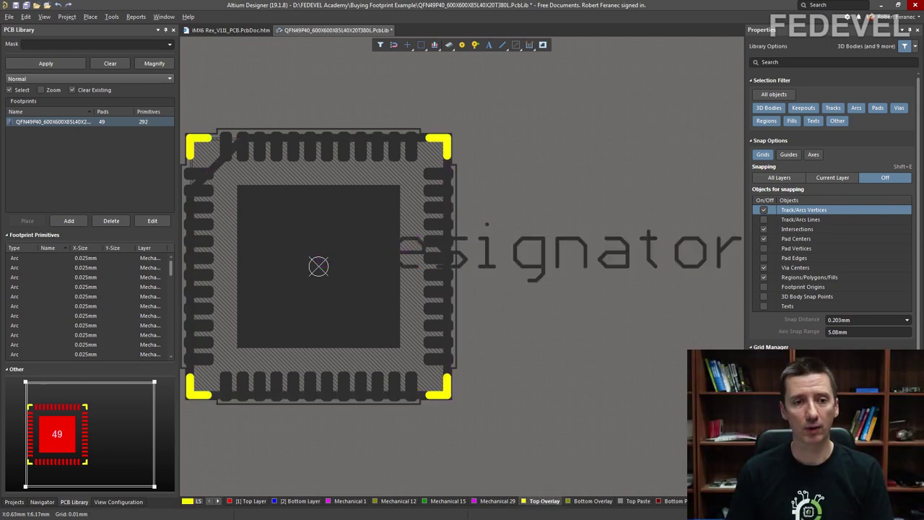
{"action": "left_click_drag", "start_coordinate": [231, 207], "coordinate": [342, 229]}
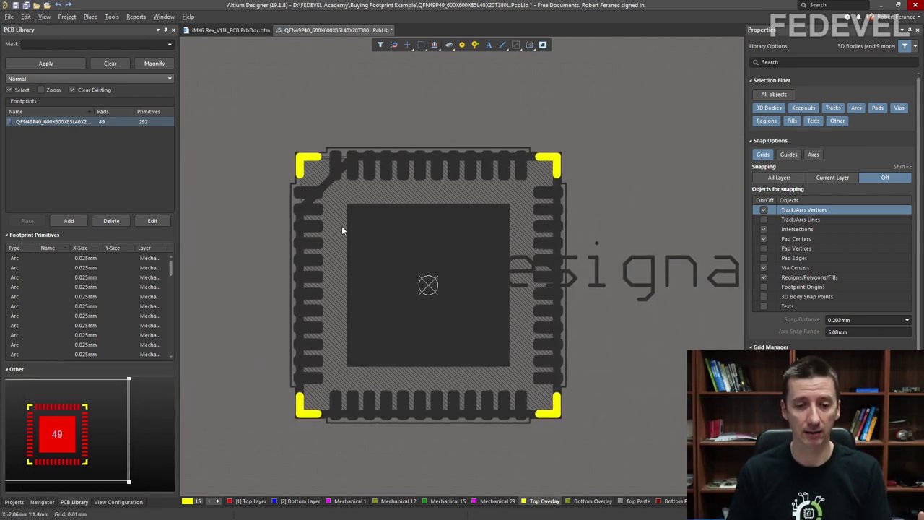
{"action": "left_click", "coordinate": [497, 502]}
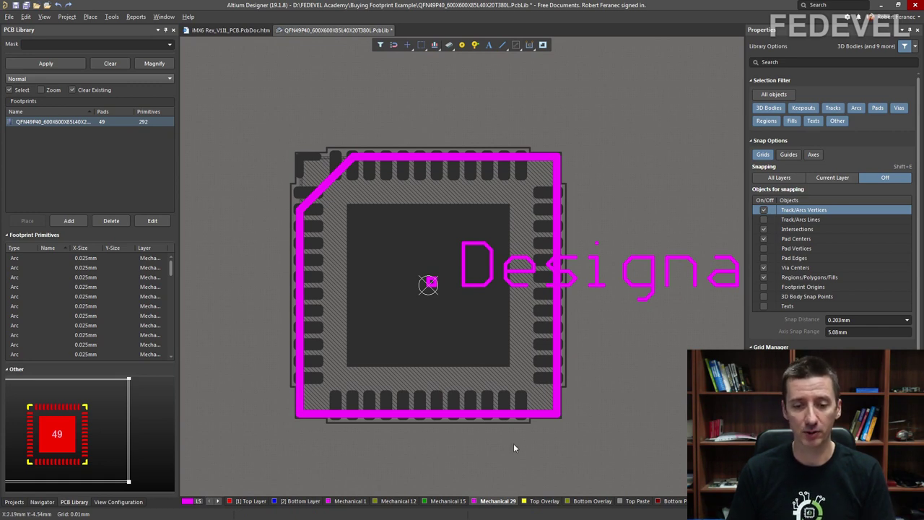
{"action": "left_click", "coordinate": [541, 502]}
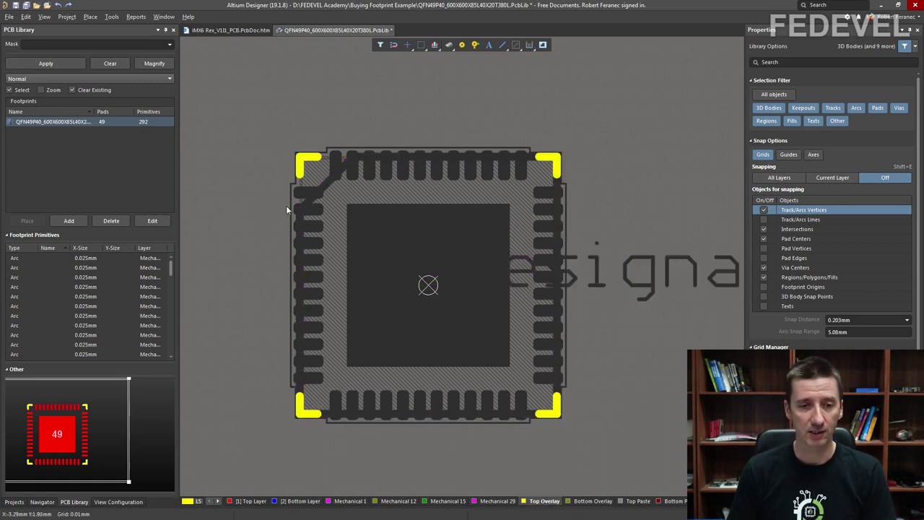
Step: Try deleting the vertical Top Overlay line at the pin 1 corner, and undo the deletion
{"action": "left_click", "coordinate": [301, 176]}
{"action": "key", "text": "Delete"}
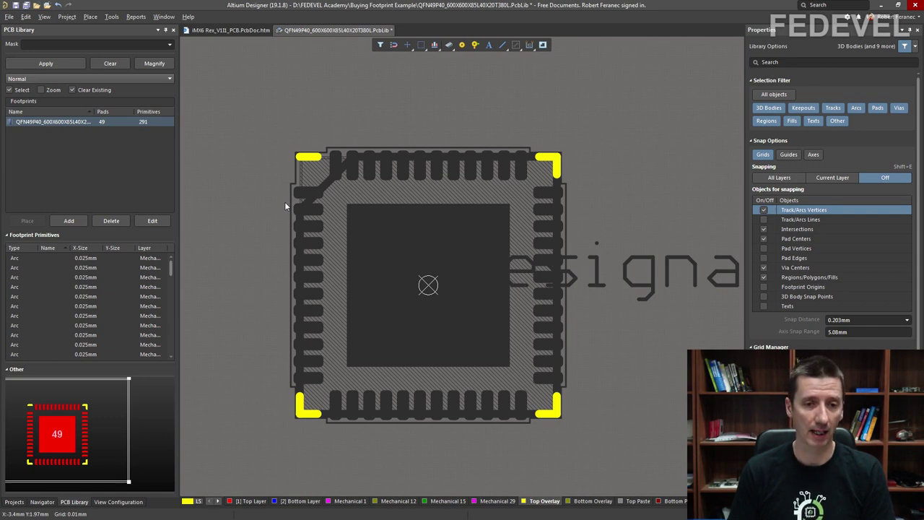
{"action": "key", "text": "ctrl+z"}
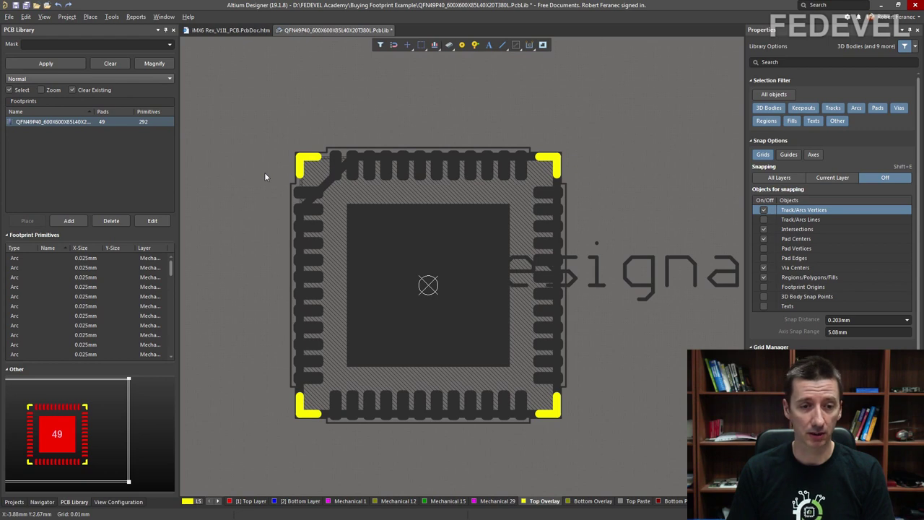
Step: Set the snap grid to 0.100 mm and place a Top Overlay circle, radius 0.1 mm and width 0.2 mm, outside the pin 1 corner, adjusting it slightly downward
{"action": "scroll", "coordinate": [264, 172], "scroll_direction": "up", "scroll_amount": 5}
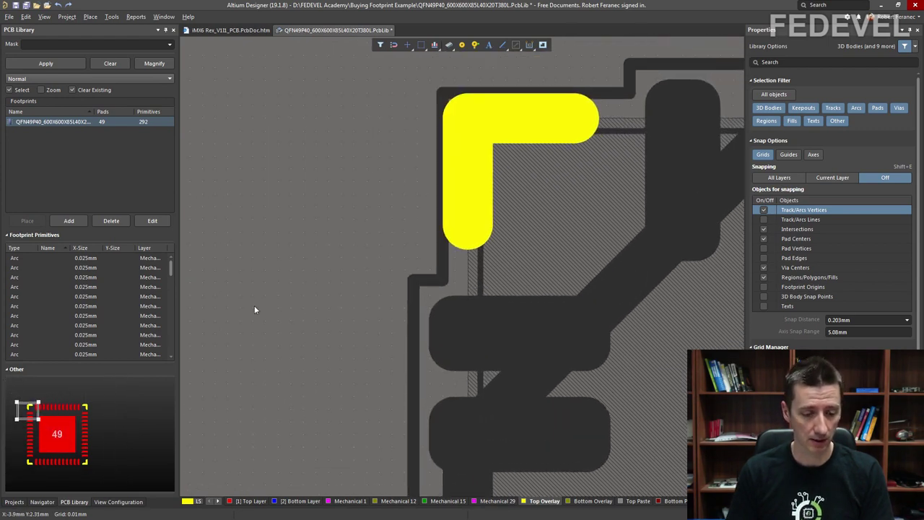
{"action": "key", "text": "g"}
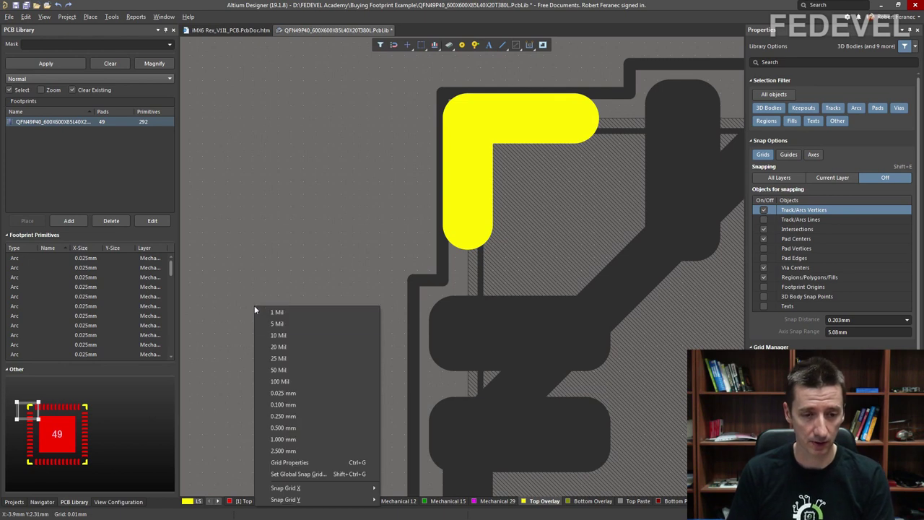
{"action": "left_click", "coordinate": [279, 405]}
{"action": "left_click", "coordinate": [108, 18]}
{"action": "left_click", "coordinate": [99, 63]}
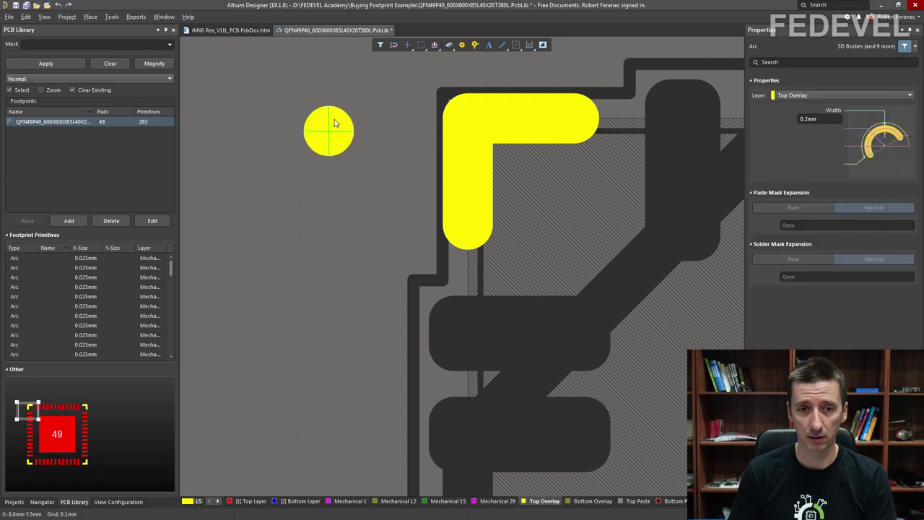
{"action": "left_click", "coordinate": [354, 182]}
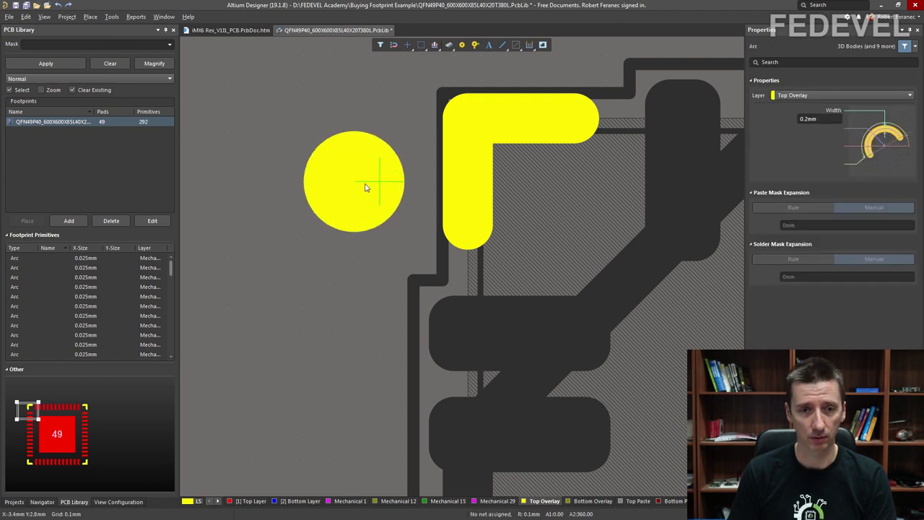
{"action": "left_click", "coordinate": [371, 186]}
{"action": "scroll", "coordinate": [317, 117], "scroll_direction": "down", "scroll_amount": 2}
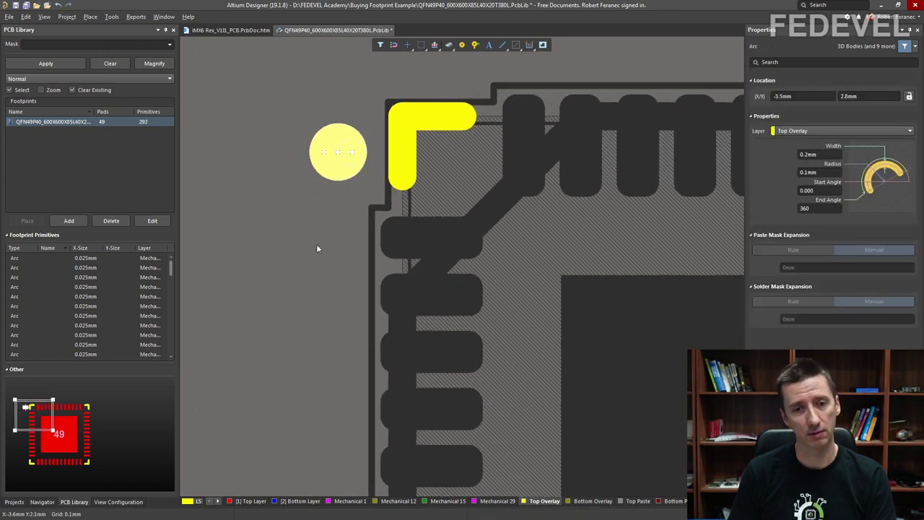
{"action": "key", "text": "Escape"}
{"action": "left_click_drag", "start_coordinate": [342, 174], "coordinate": [343, 182]}
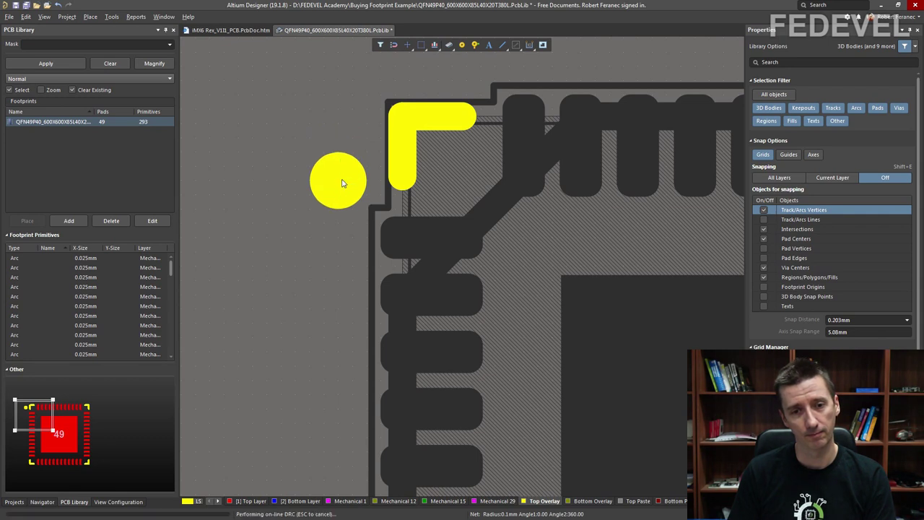
Step: Fit the whole footprint and examine its Bottom Overlay, Top Paste and Bottom Paste layers, including the center pad's paste openings
{"action": "scroll", "coordinate": [281, 103], "scroll_direction": "down", "scroll_amount": 2}
{"action": "left_click", "coordinate": [44, 16]}
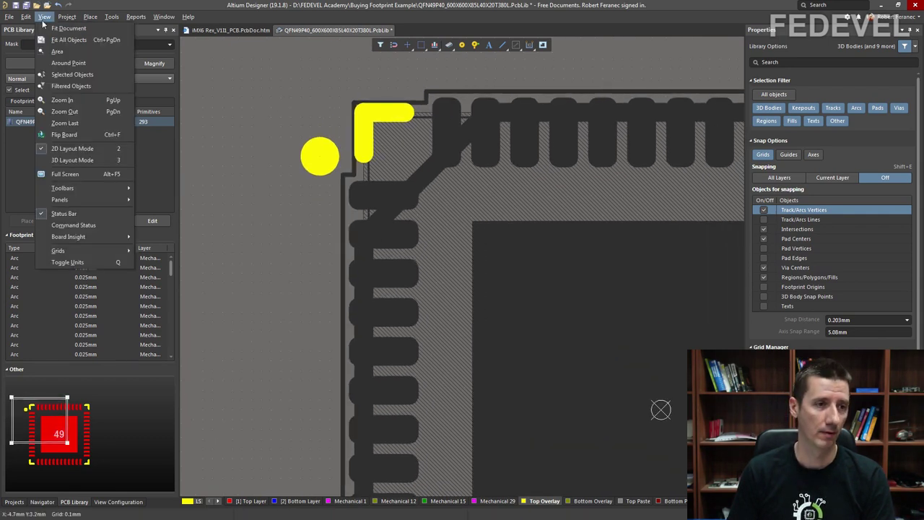
{"action": "left_click", "coordinate": [52, 41]}
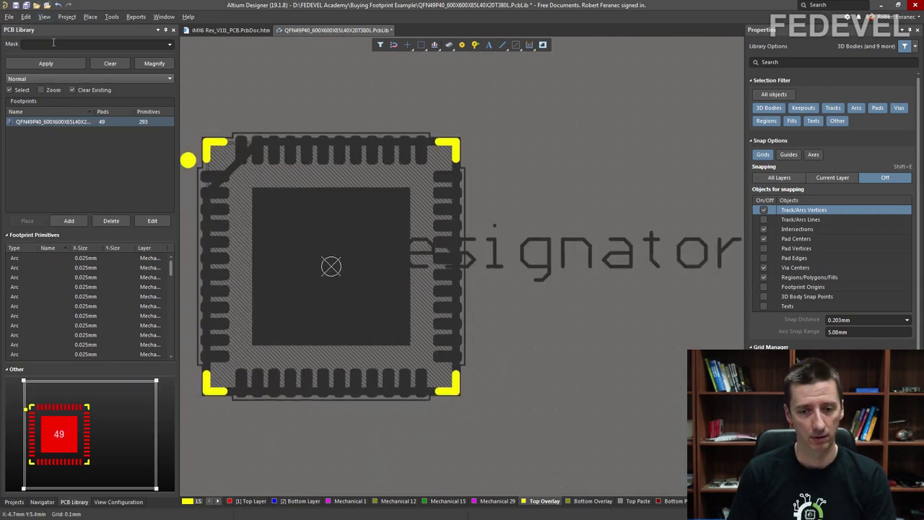
{"action": "left_click", "coordinate": [591, 501]}
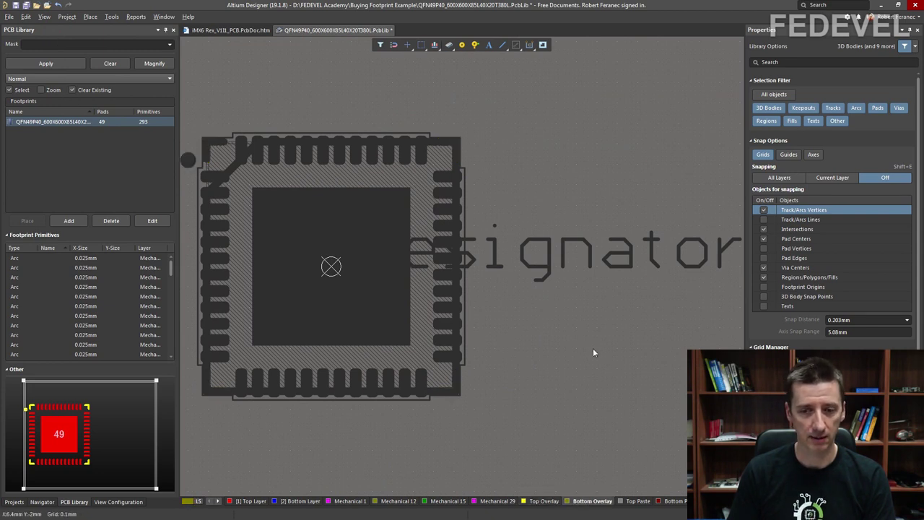
{"action": "left_click", "coordinate": [638, 500]}
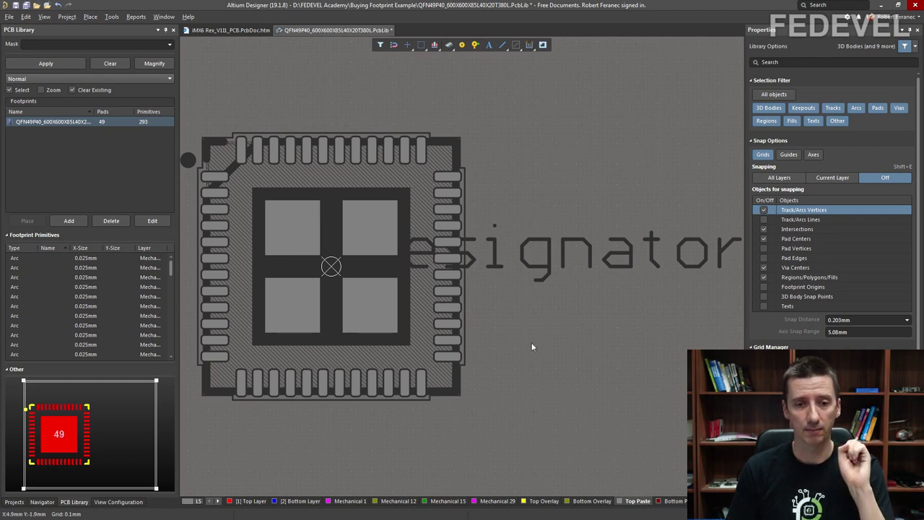
{"action": "left_click_drag", "start_coordinate": [533, 345], "coordinate": [587, 339]}
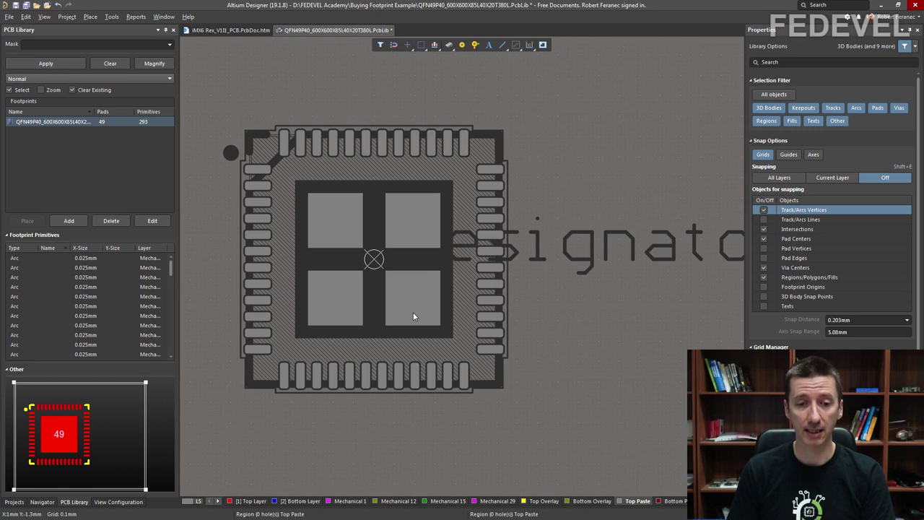
{"action": "scroll", "coordinate": [343, 261], "scroll_direction": "up", "scroll_amount": 2}
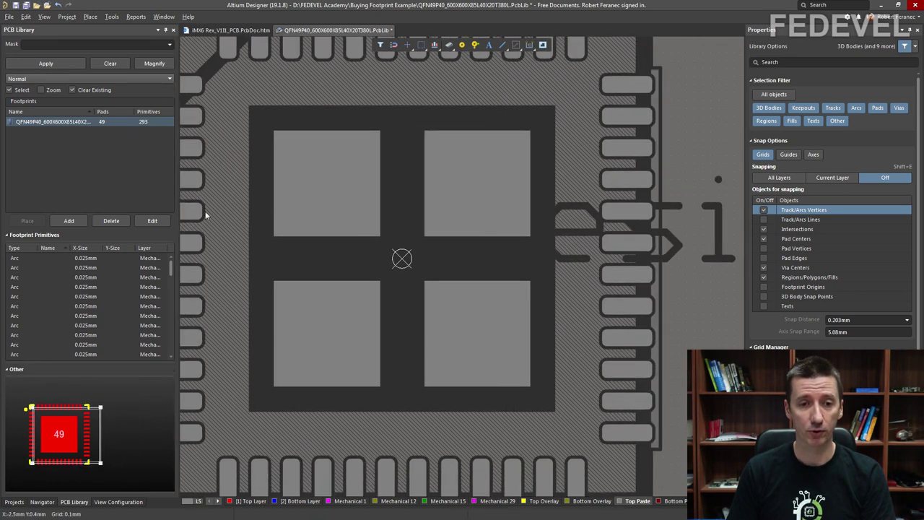
{"action": "scroll", "coordinate": [407, 211], "scroll_direction": "down", "scroll_amount": 2}
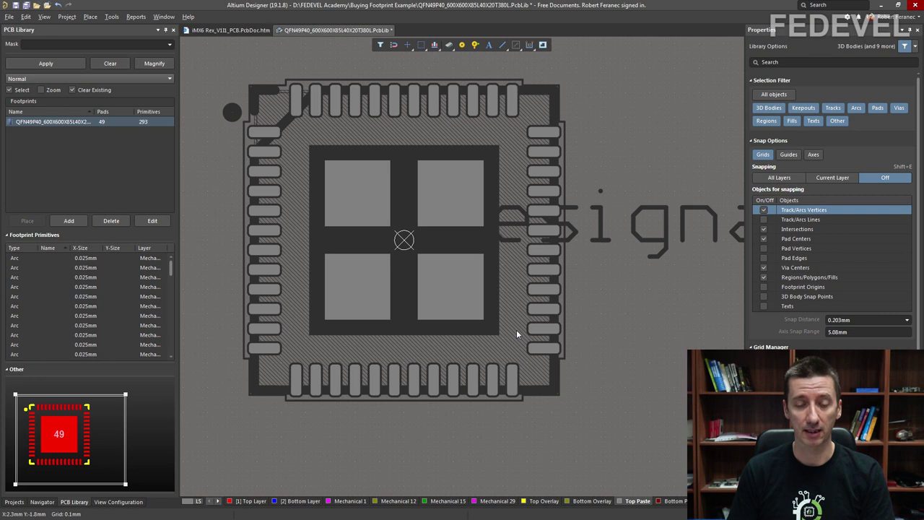
{"action": "left_click", "coordinate": [671, 501]}
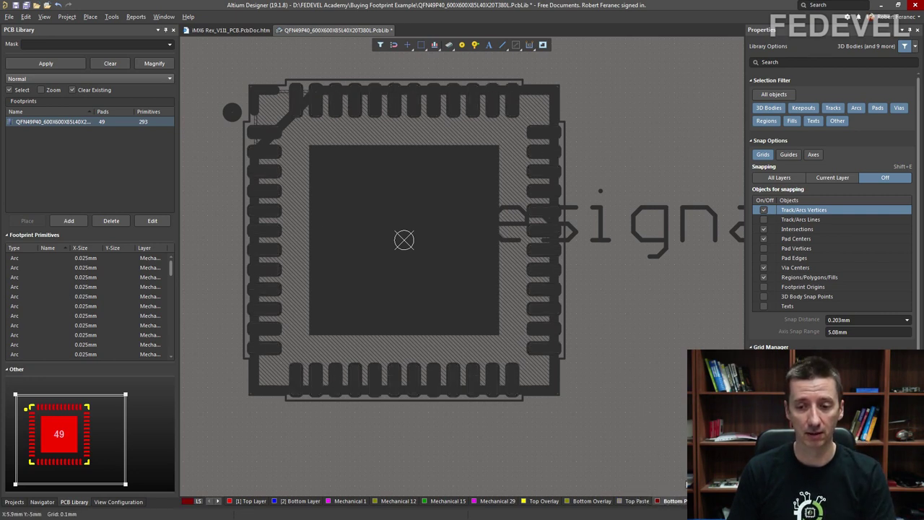
Step: Examine the footprint's Top Solder and Bottom Solder layers, and return to the Top Layer
{"action": "key", "text": "KP_Add"}
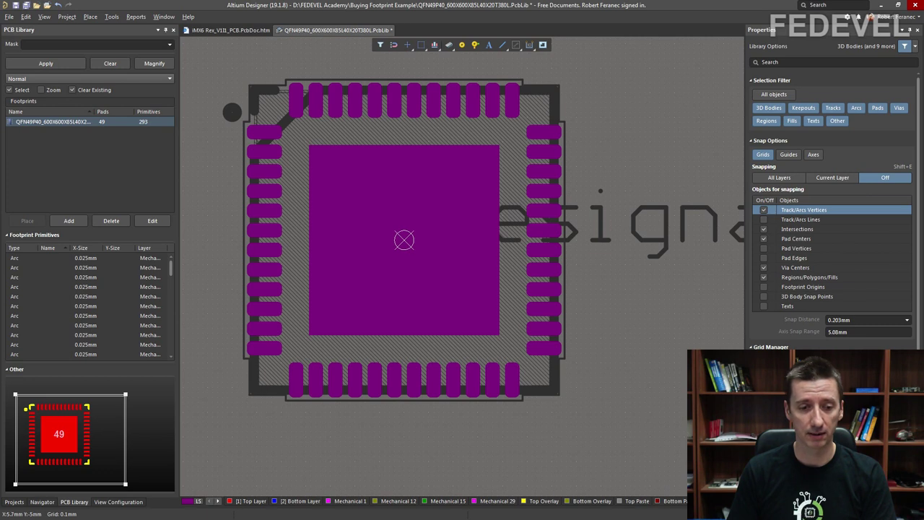
{"action": "left_click", "coordinate": [218, 503]}
{"action": "left_click", "coordinate": [217, 503]}
{"action": "left_click", "coordinate": [217, 503]}
{"action": "left_click", "coordinate": [217, 503]}
{"action": "left_click", "coordinate": [572, 501]}
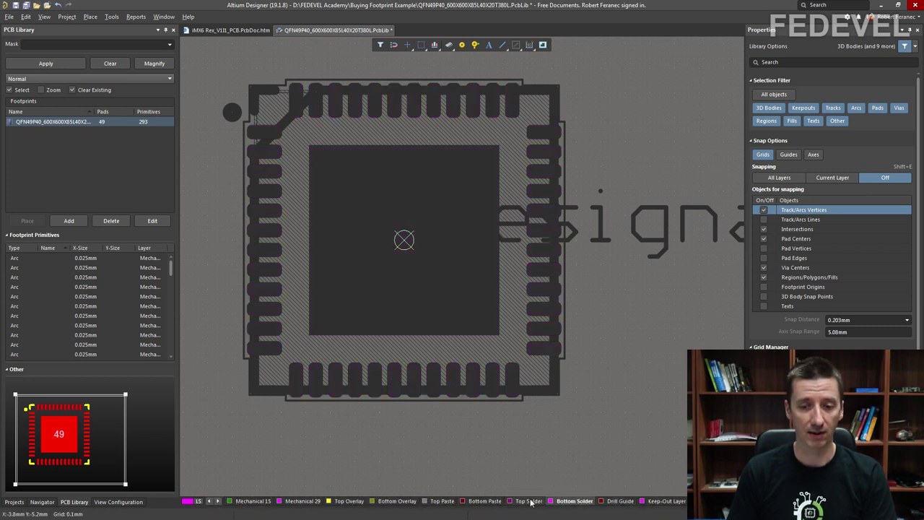
{"action": "left_click", "coordinate": [210, 501]}
{"action": "left_click", "coordinate": [209, 501]}
{"action": "left_click", "coordinate": [210, 501]}
{"action": "left_click", "coordinate": [209, 501]}
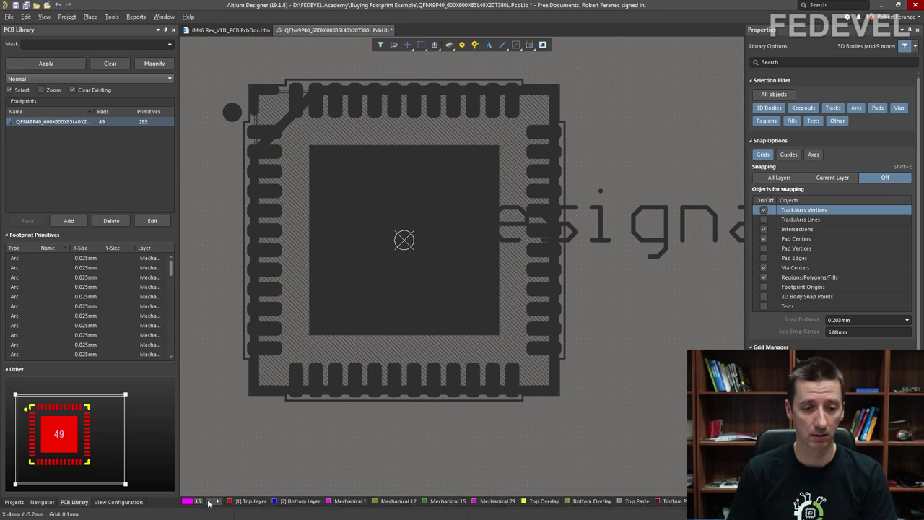
{"action": "left_click", "coordinate": [249, 501]}
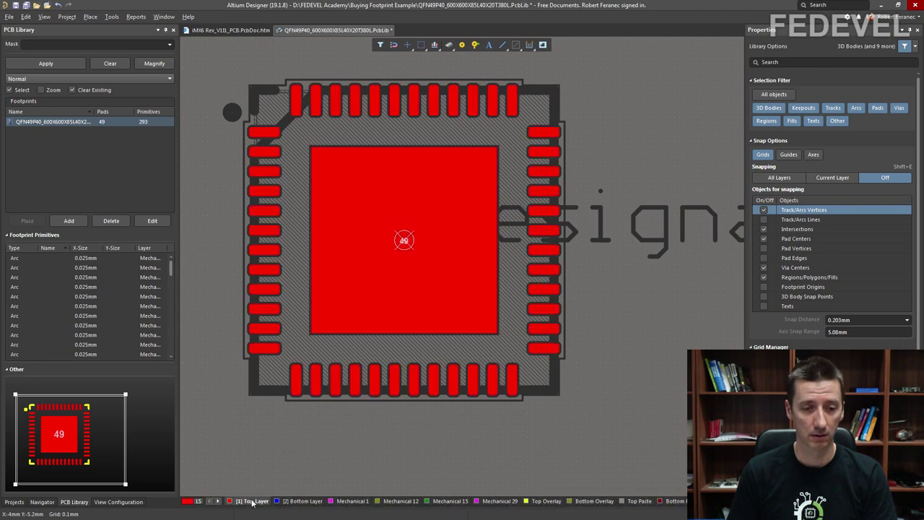
Step: Save the checked footprint library with the whole footprint in view, and switch to Library Expert
{"action": "left_click", "coordinate": [44, 16]}
{"action": "left_click", "coordinate": [61, 34]}
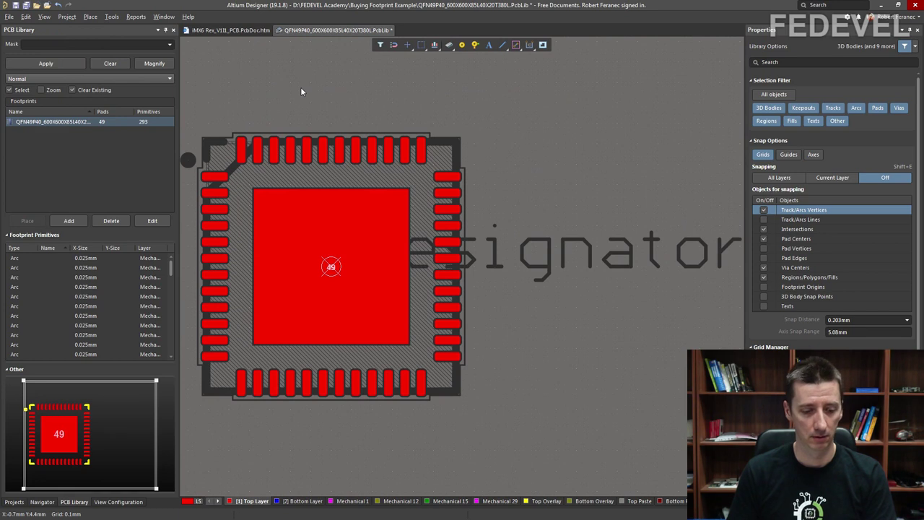
{"action": "key", "text": "ctrl+s"}
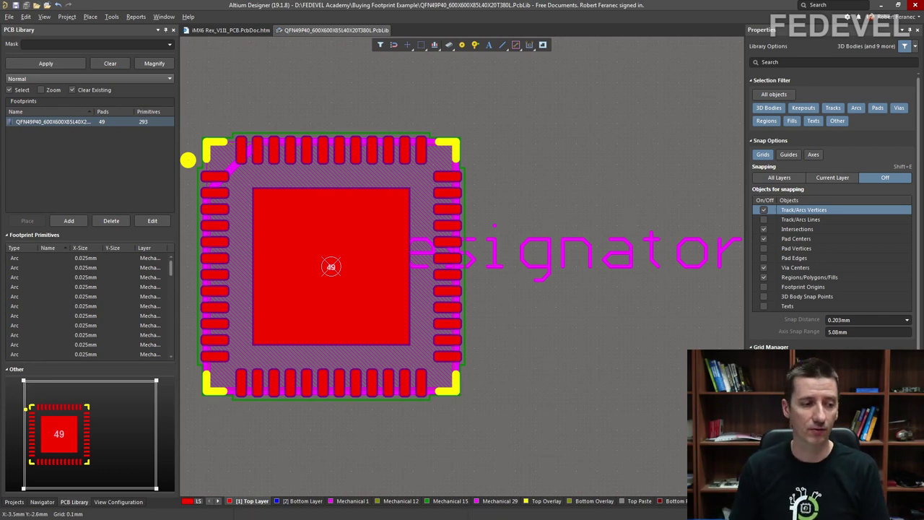
{"action": "key", "text": "alt+Tab"}
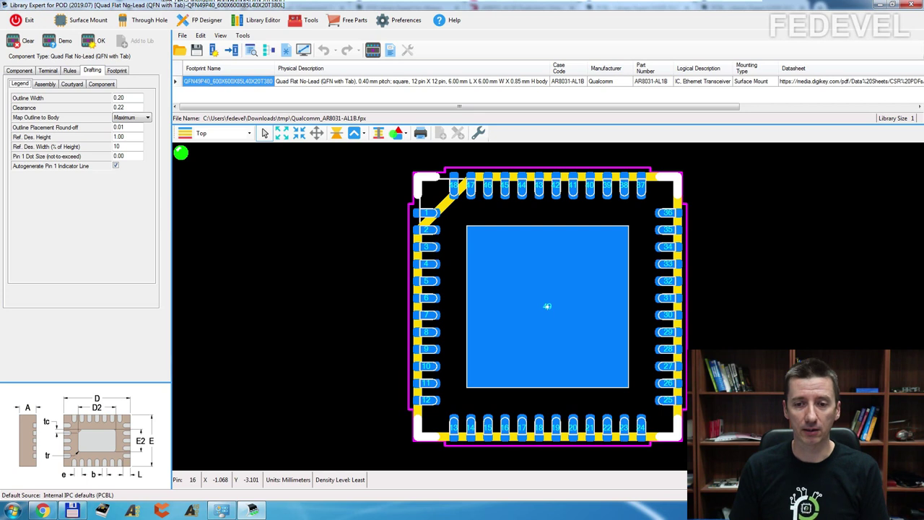